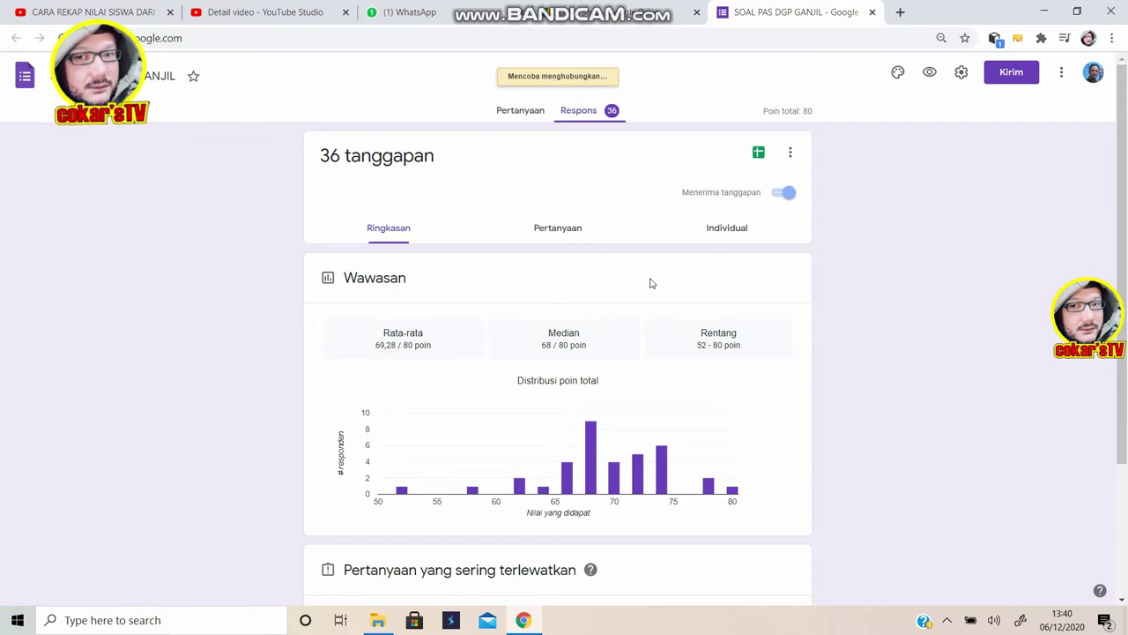
Look through the quiz response summary, including the score distribution and the list of respondent names
scroll(652, 282, down, 1)
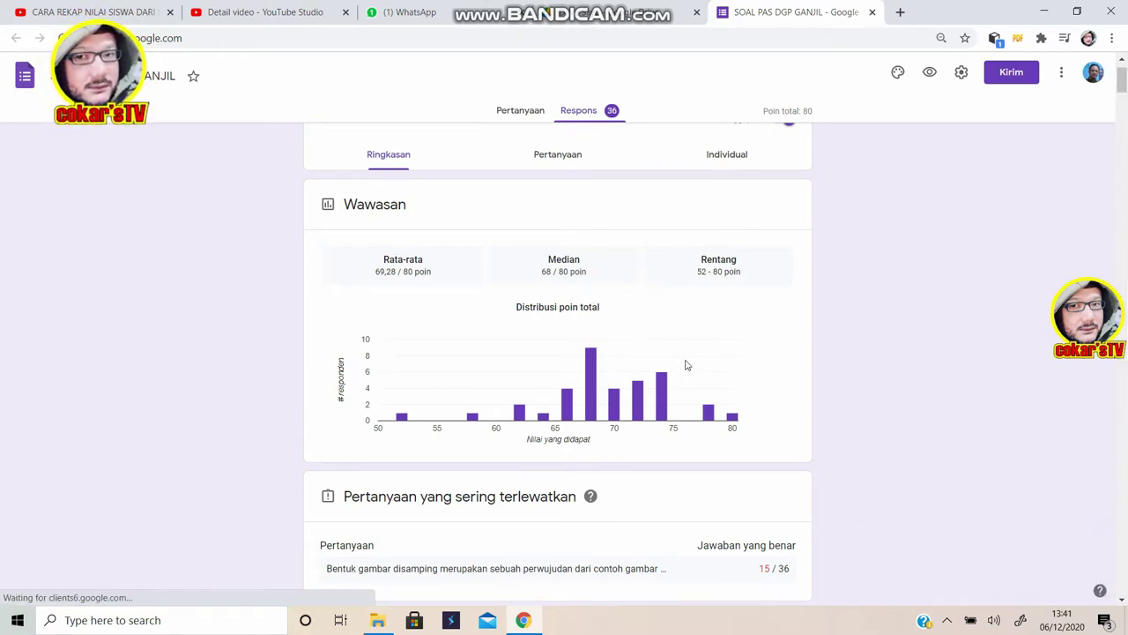
scroll(685, 365, down, 2)
scroll(605, 329, down, 1)
scroll(606, 329, down, 3)
scroll(605, 328, down, 3)
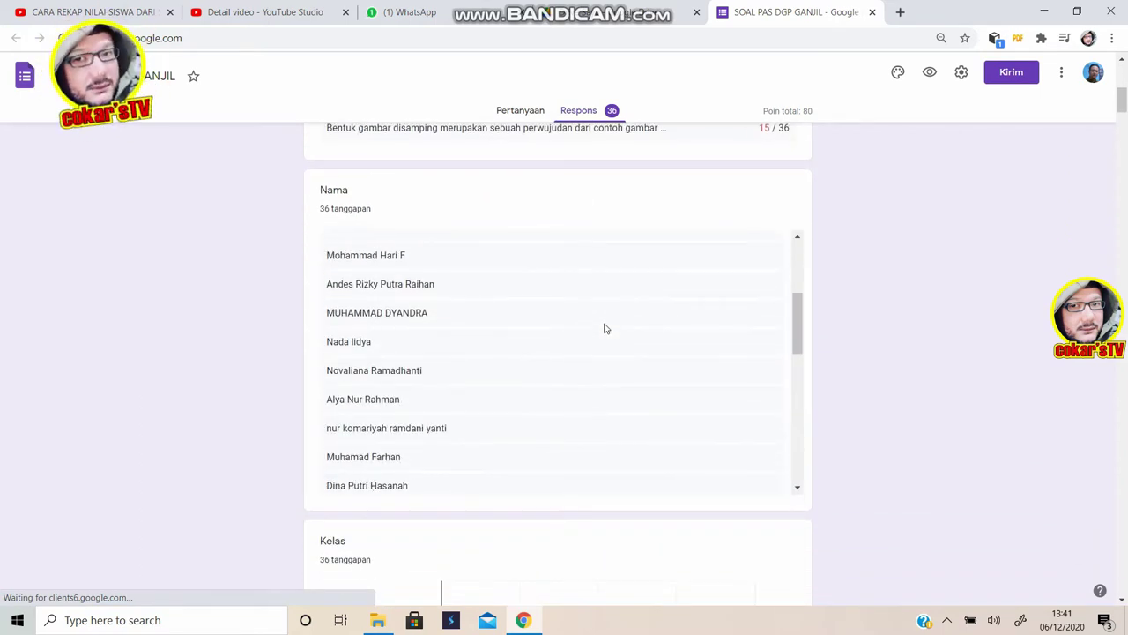
scroll(605, 328, up, 3)
scroll(605, 325, up, 6)
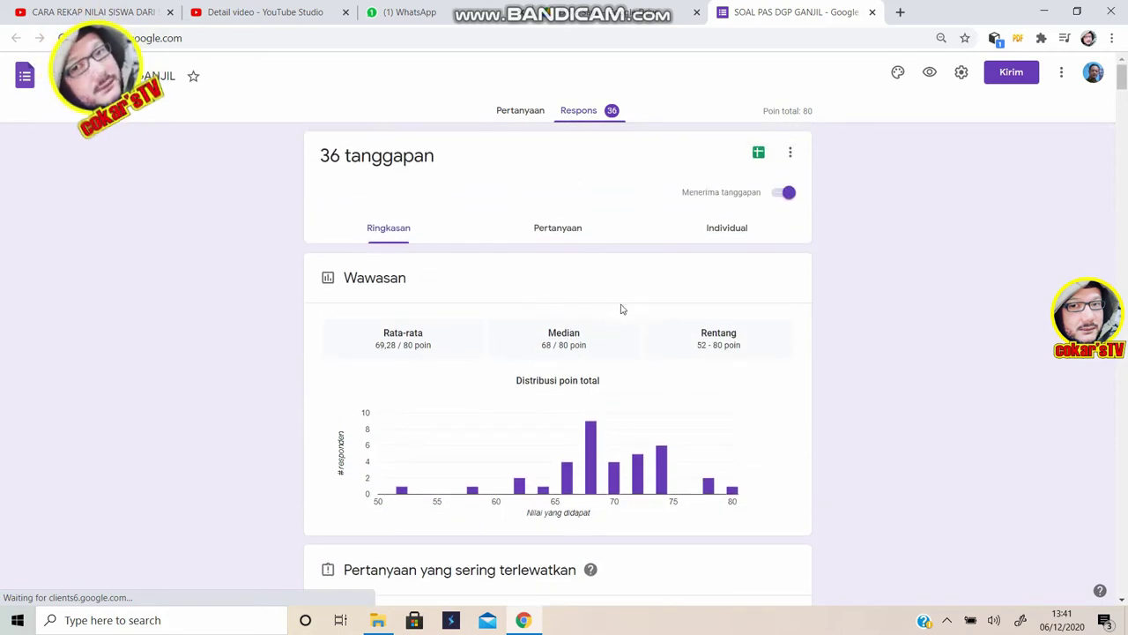
Download all responses of the SOAL PAS DGP GANJIL form as a CSV file
click(792, 153)
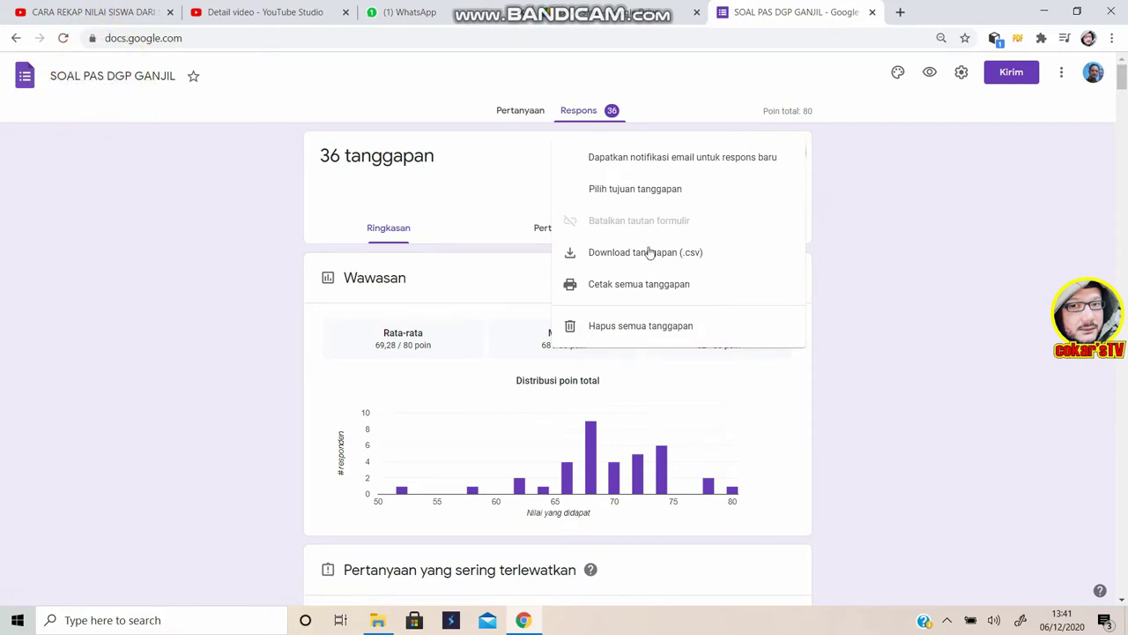
click(512, 179)
click(791, 156)
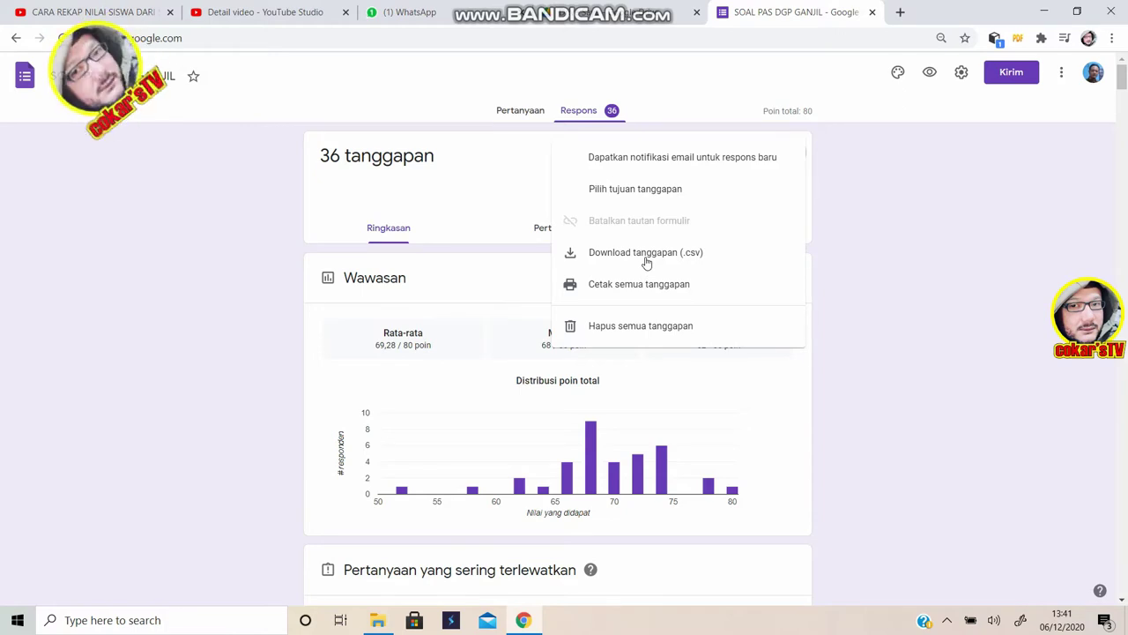
click(646, 255)
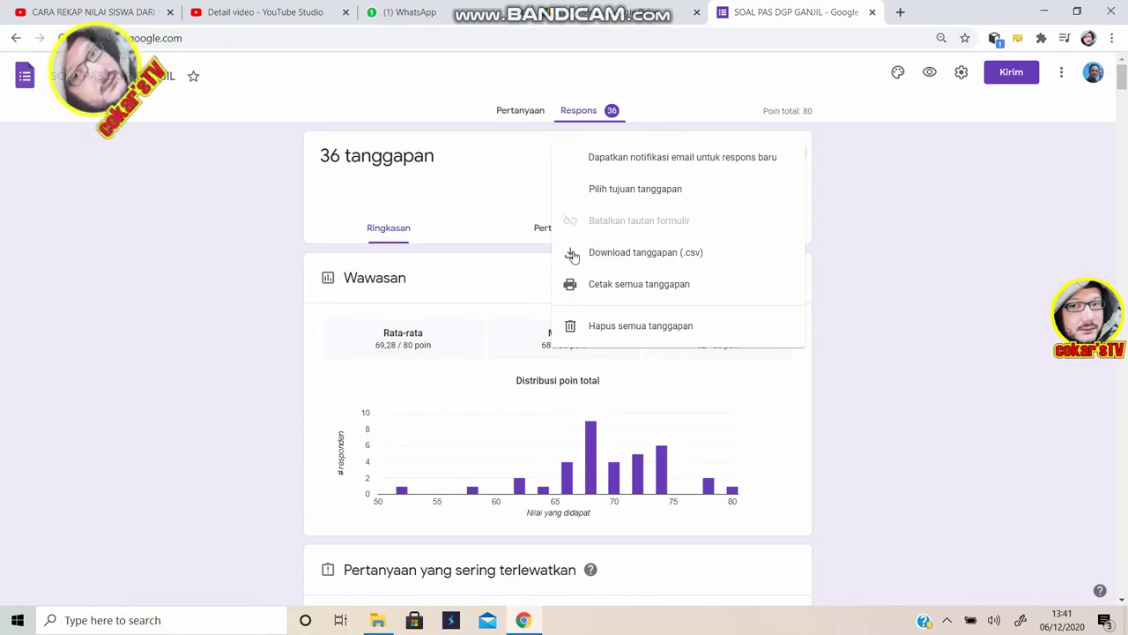
click(569, 256)
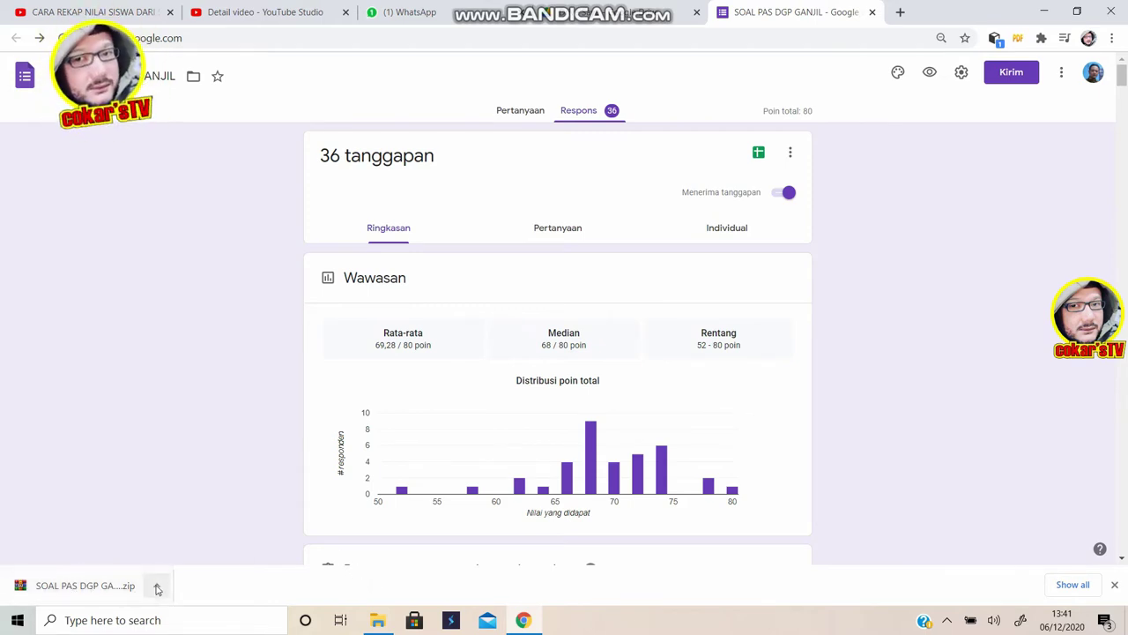
Show the downloaded SOAL PAS DGP GANJIL zip archive in its folder and widen the folder window
click(156, 586)
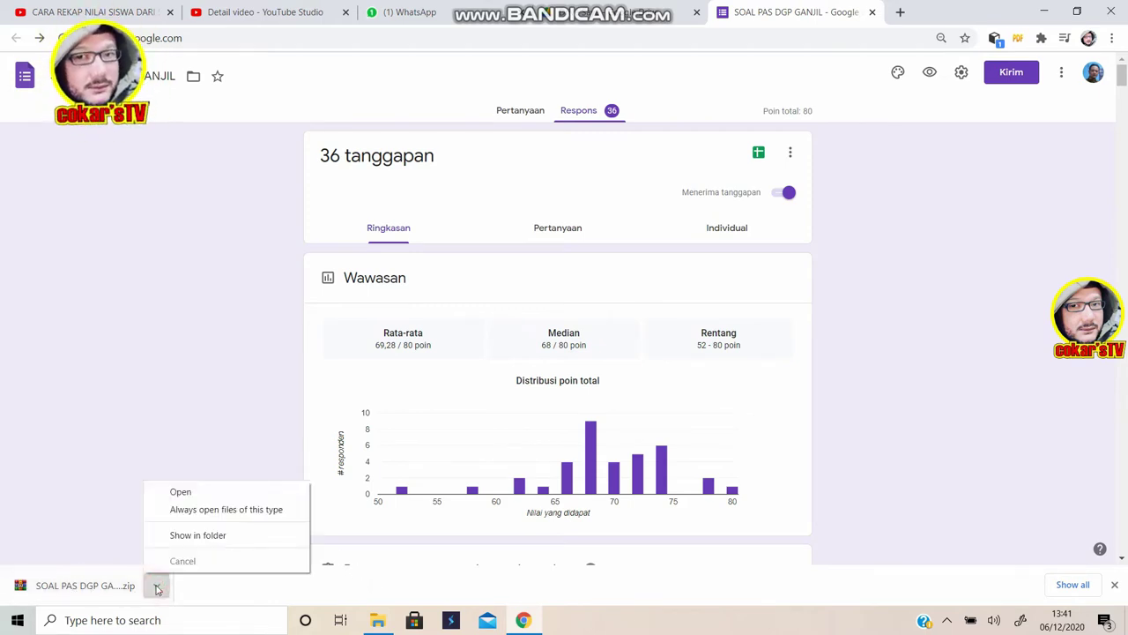
click(199, 535)
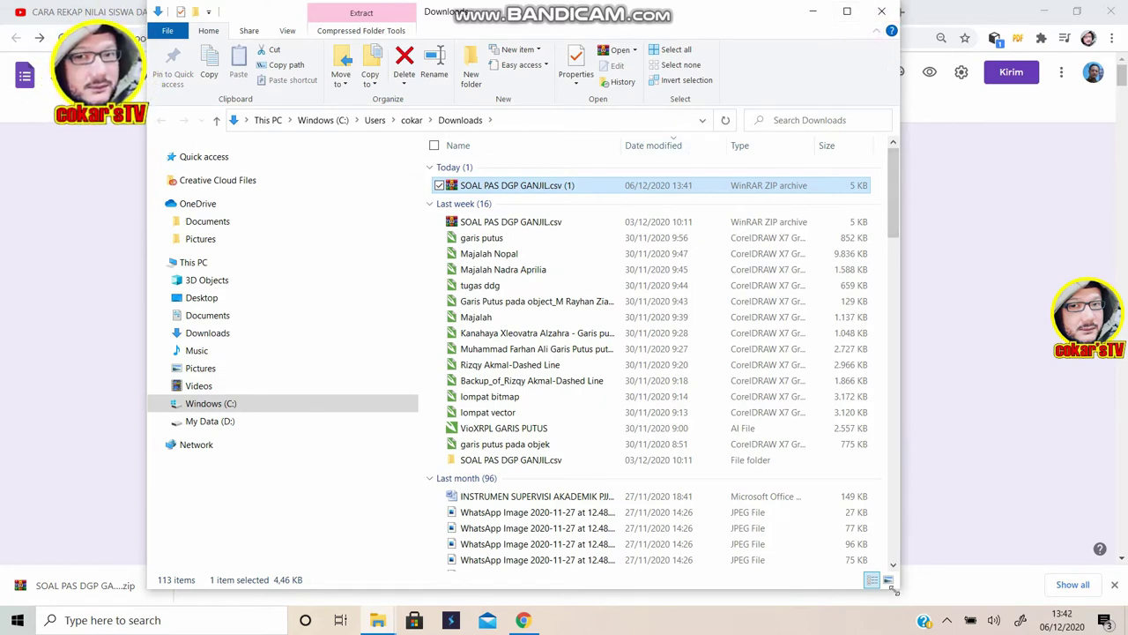
drag(899, 586, 1126, 586)
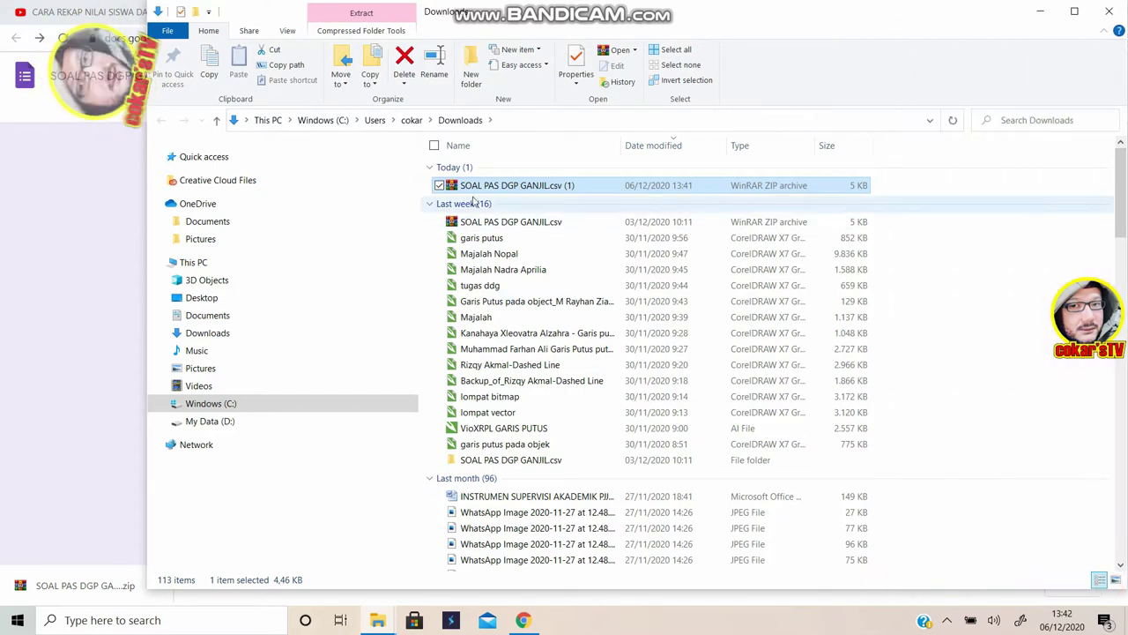
Extract the SOAL PAS DGP GANJIL.csv (1) archive into the suggested folder of the same name in Downloads
right_click(530, 188)
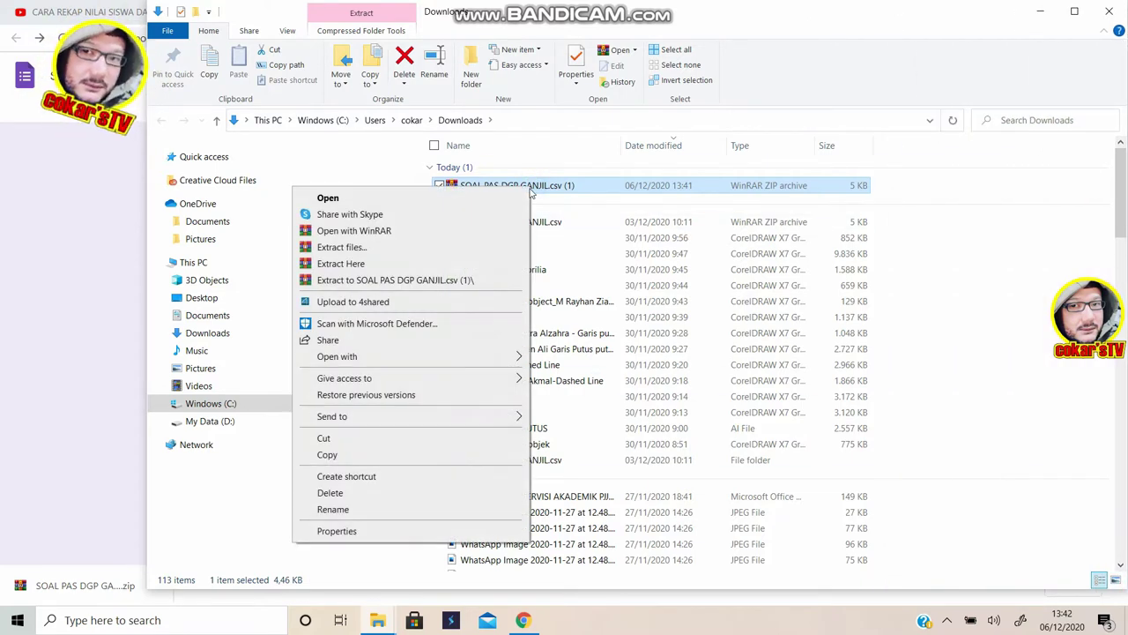
click(340, 250)
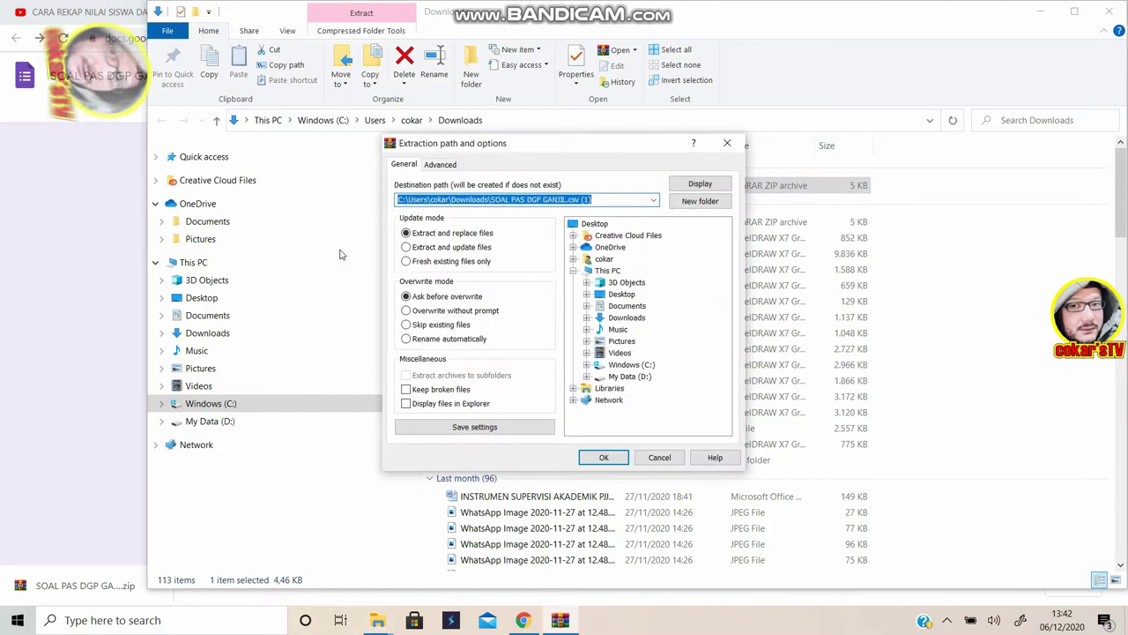
click(609, 462)
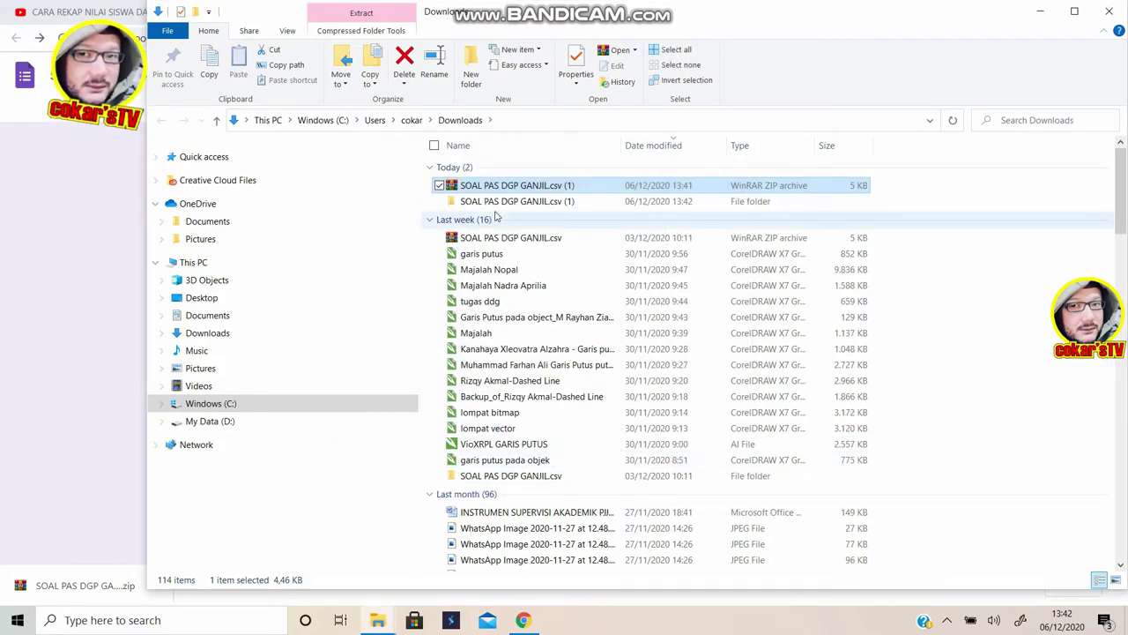
Open the SOAL PAS DGP GANJIL file from the extracted folder in Excel and look over its unsplit rows
double_click(548, 202)
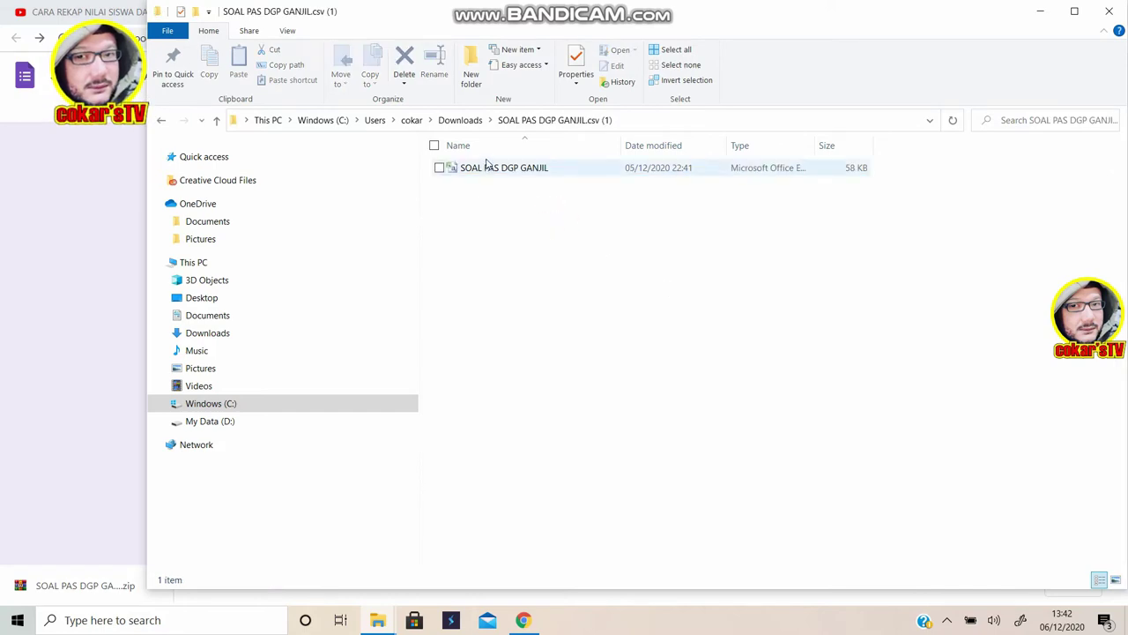
double_click(500, 168)
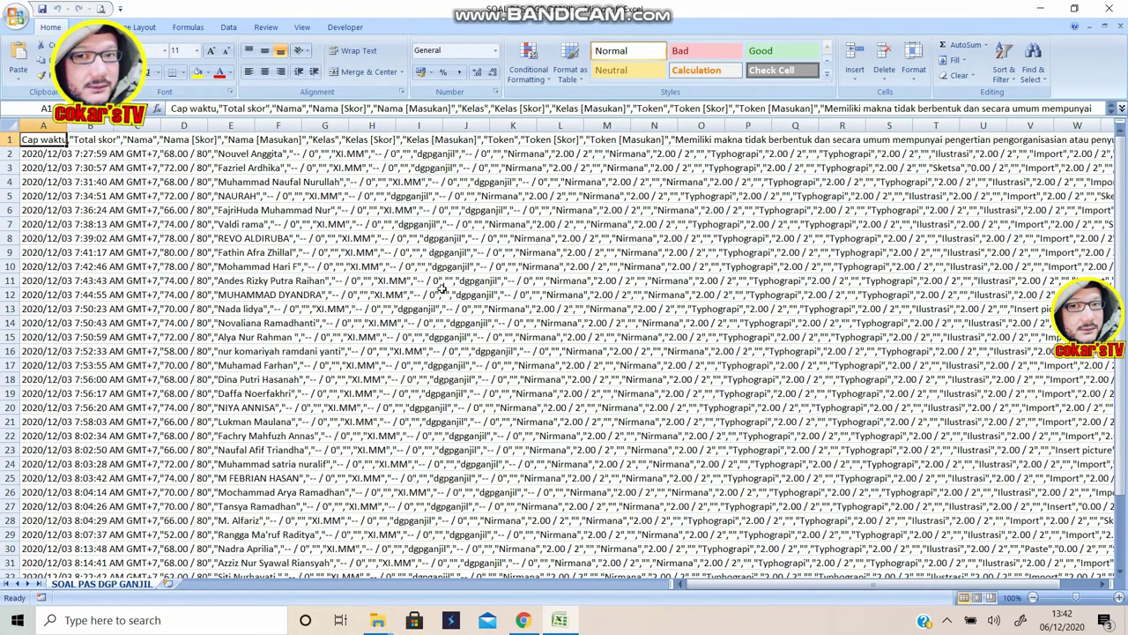
scroll(425, 296, down, 6)
scroll(426, 296, up, 6)
drag(730, 590, 697, 590)
scroll(445, 403, down, 1)
scroll(445, 403, up, 1)
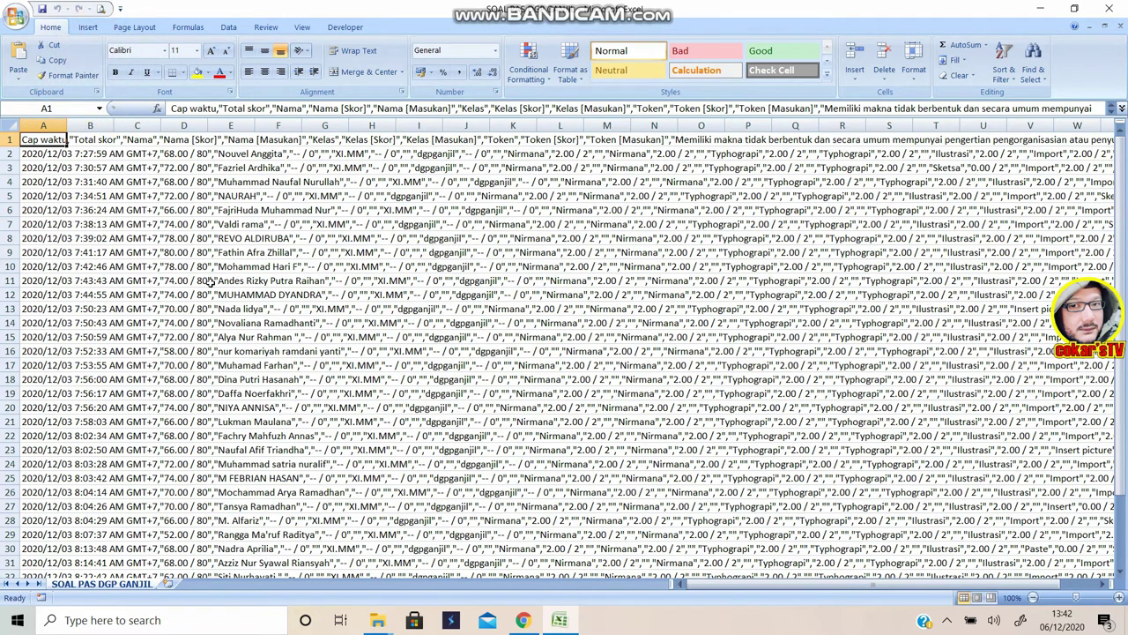
Split the data in A1:A37 with Text to Columns as delimited text, adding the comma delimiter and keeping the General format
drag(39, 139, 28, 549)
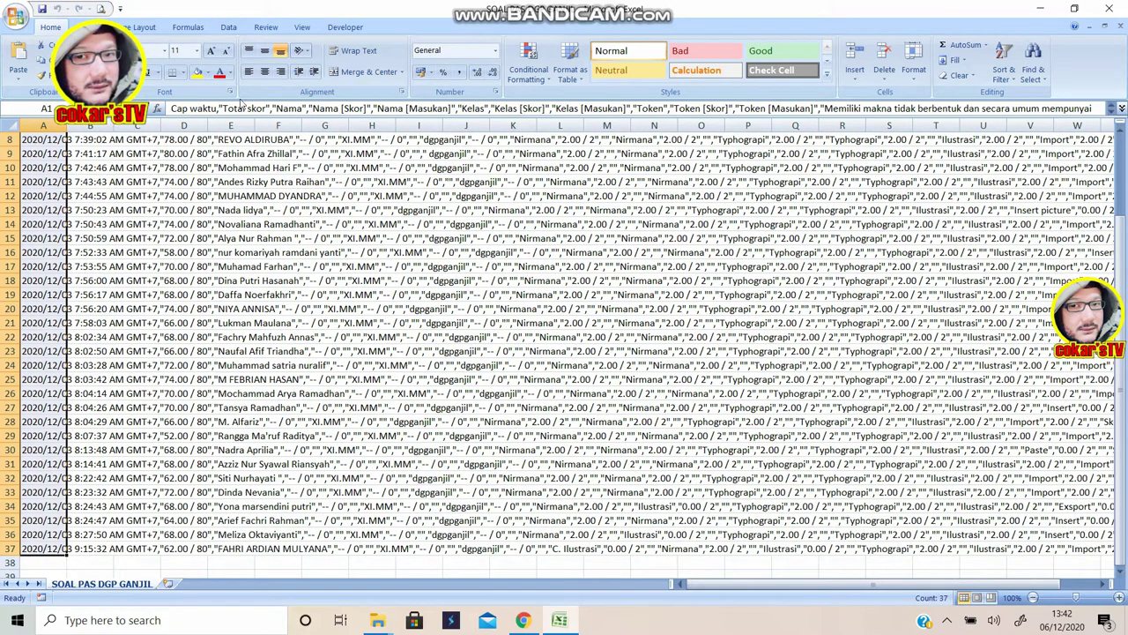
click(228, 27)
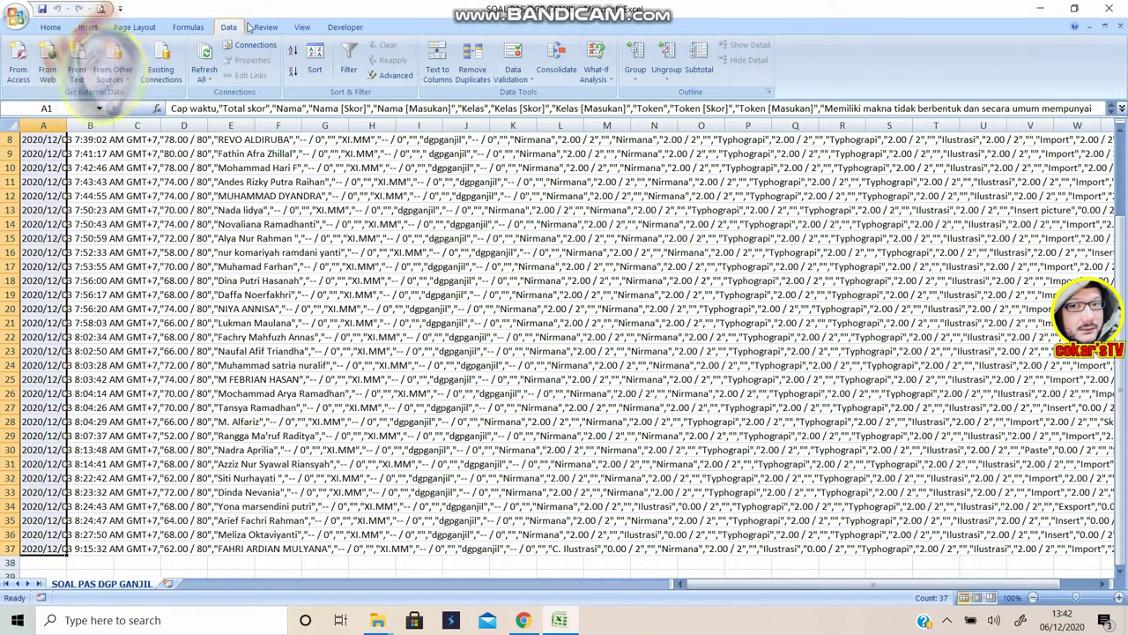
click(446, 79)
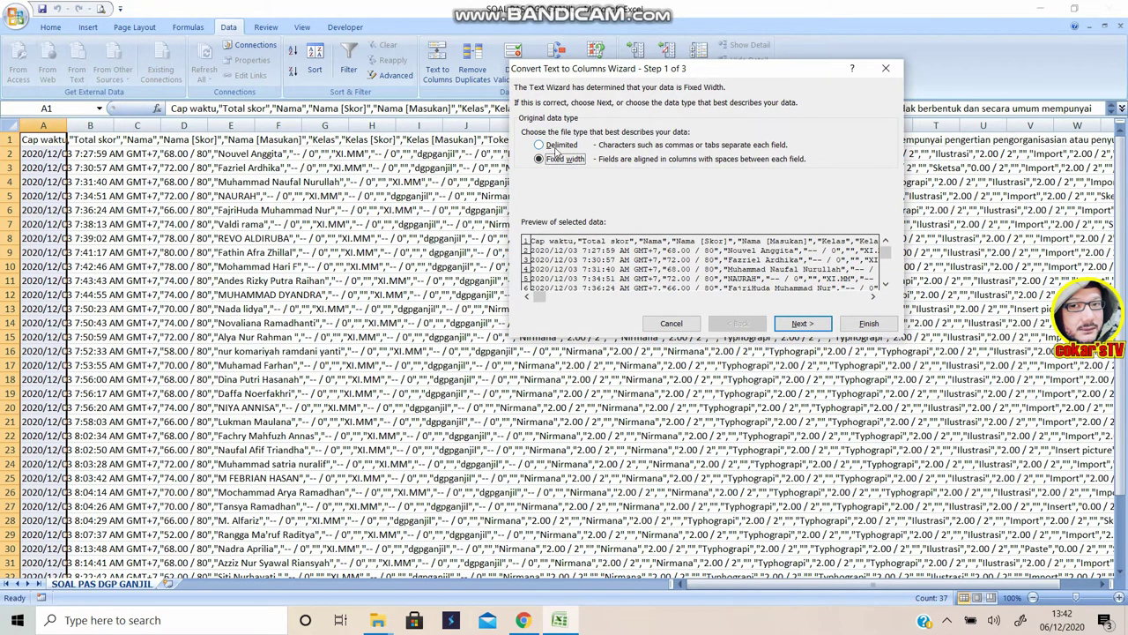
click(540, 145)
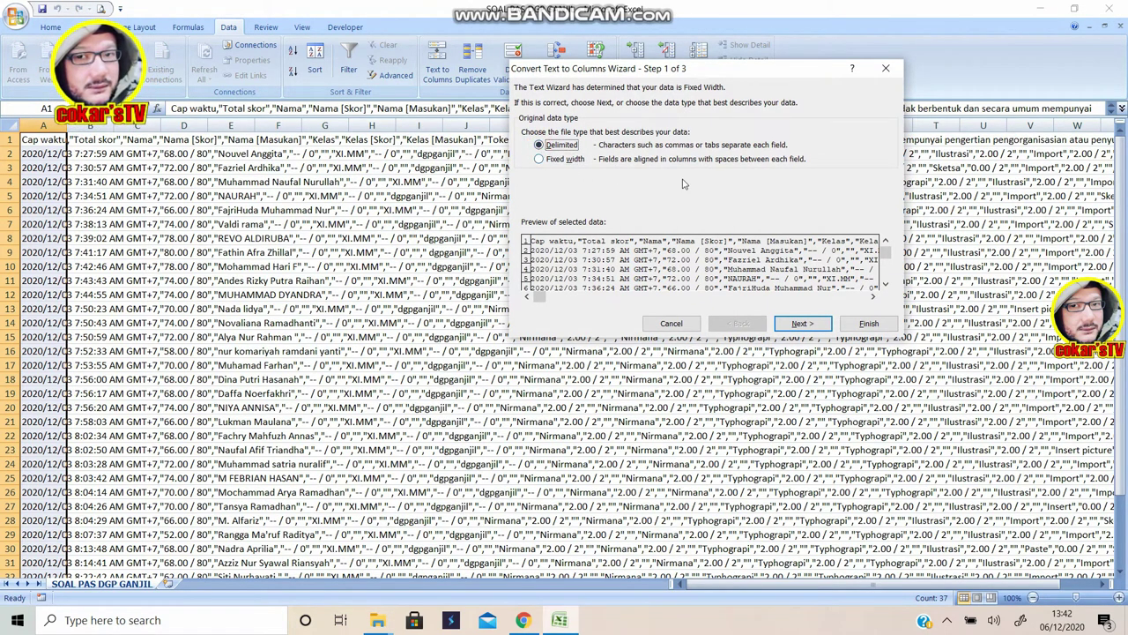
click(800, 324)
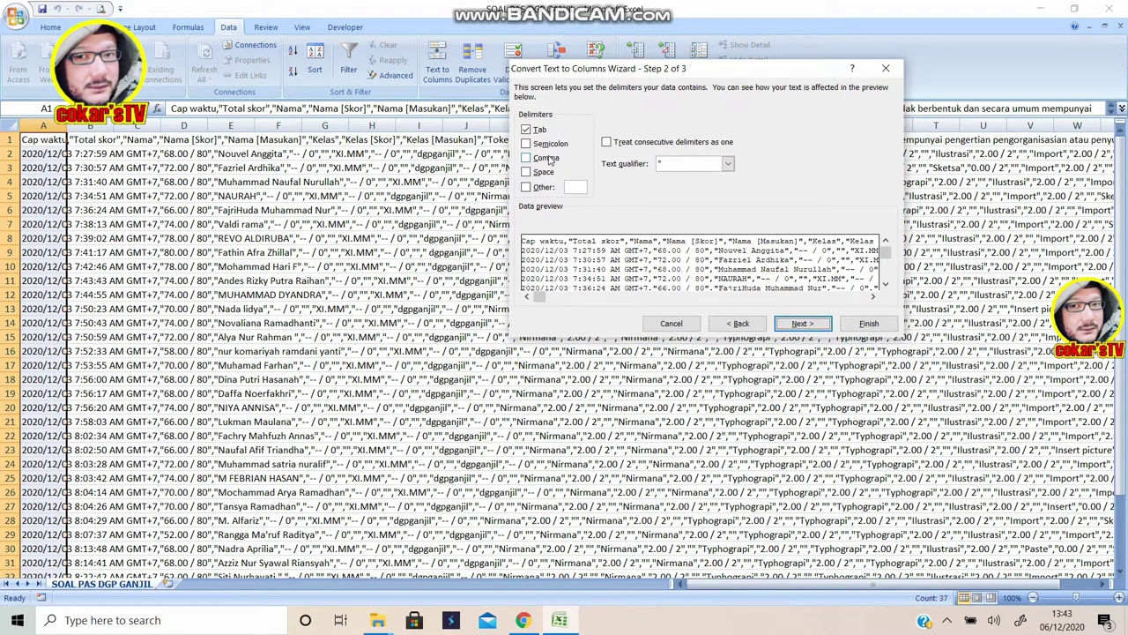
scroll(159, 231, down, 2)
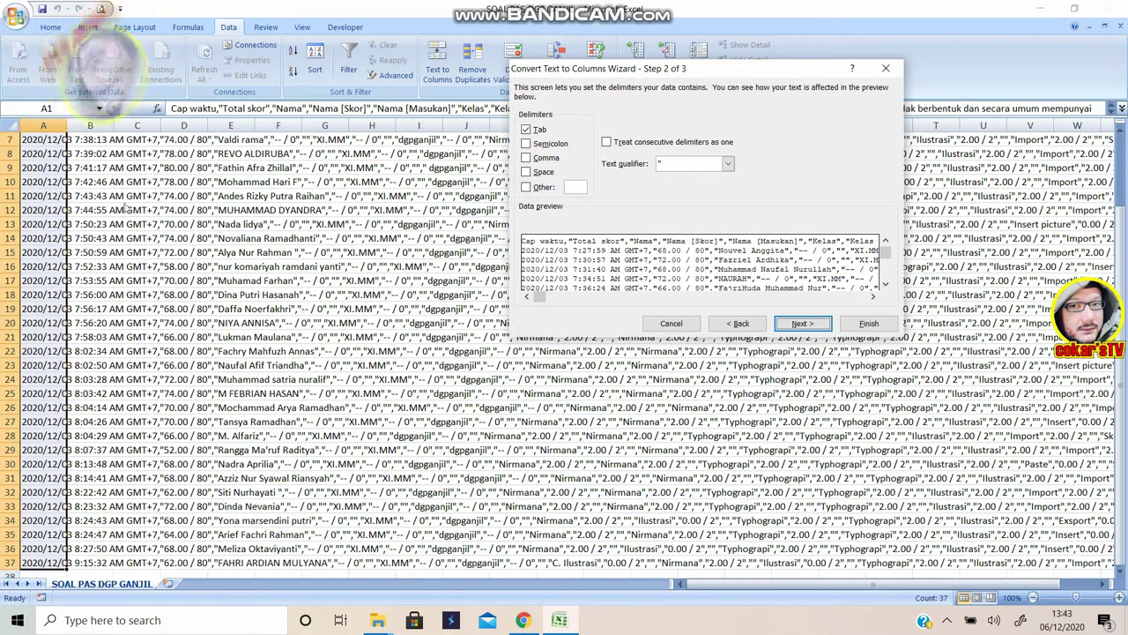
scroll(110, 187, up, 2)
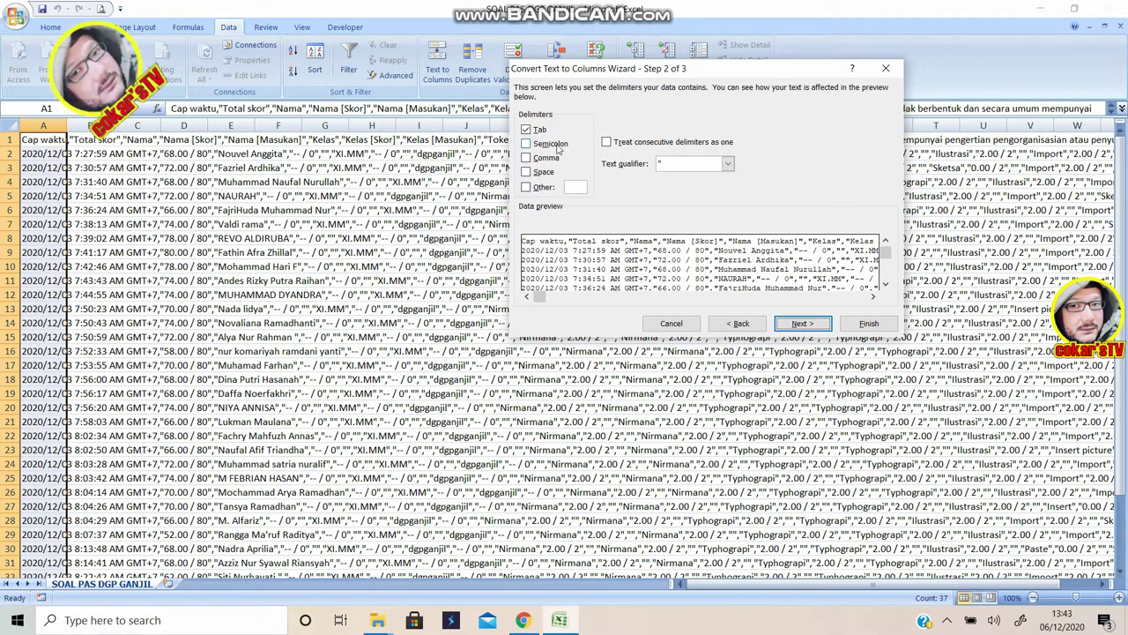
click(526, 160)
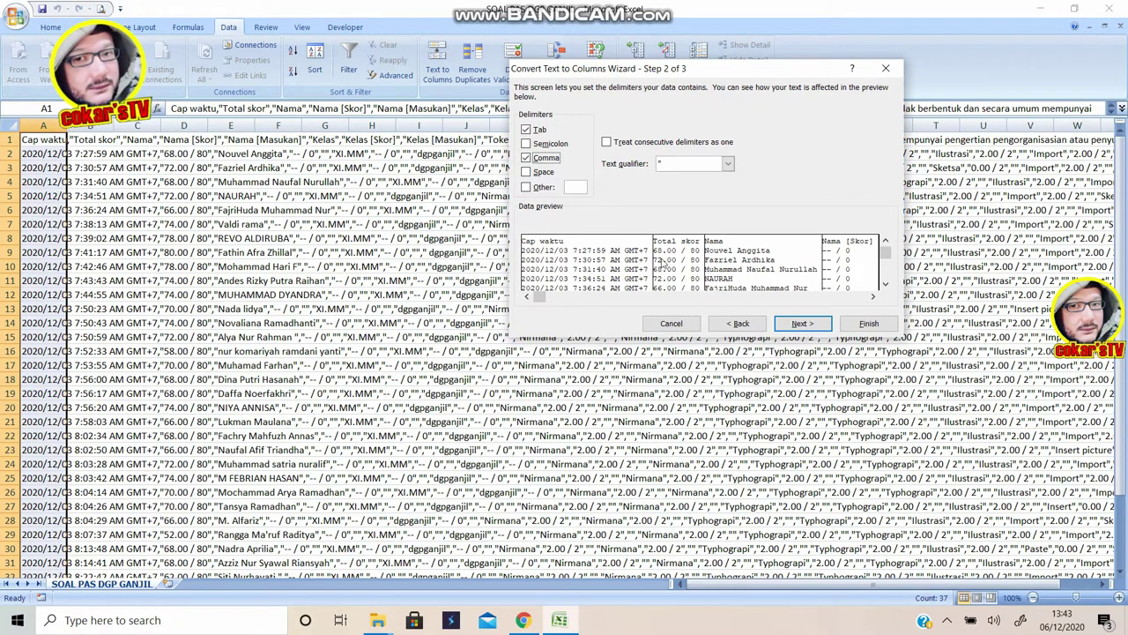
click(812, 323)
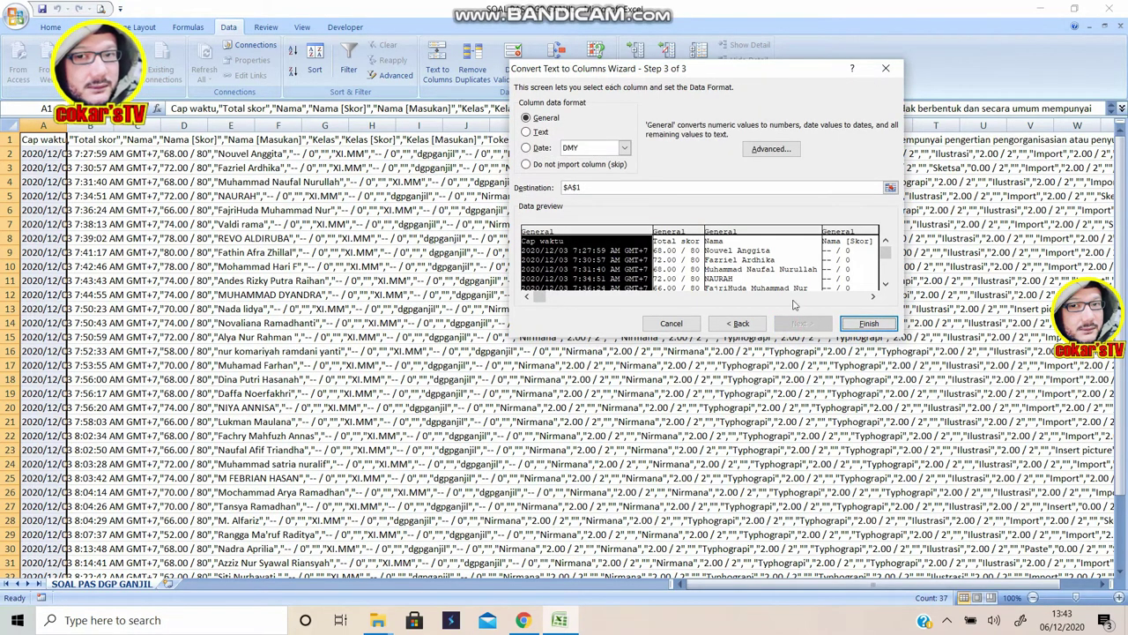
click(866, 323)
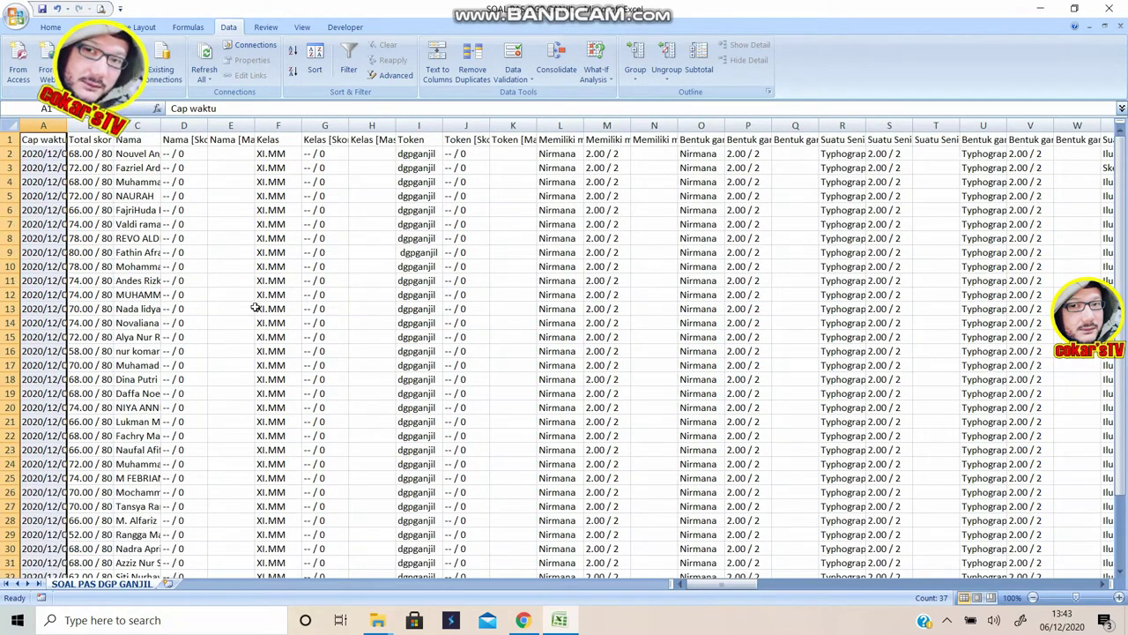
Widen the Cap waktu column to show its timestamps, and delete that column from the sheet
drag(70, 126, 150, 139)
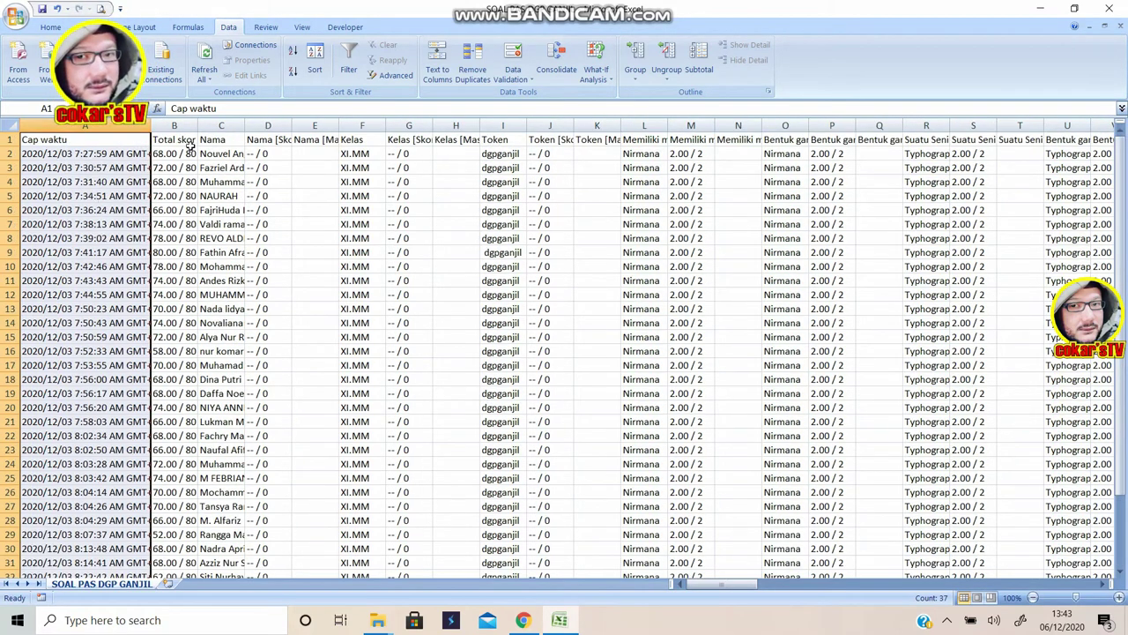
click(262, 251)
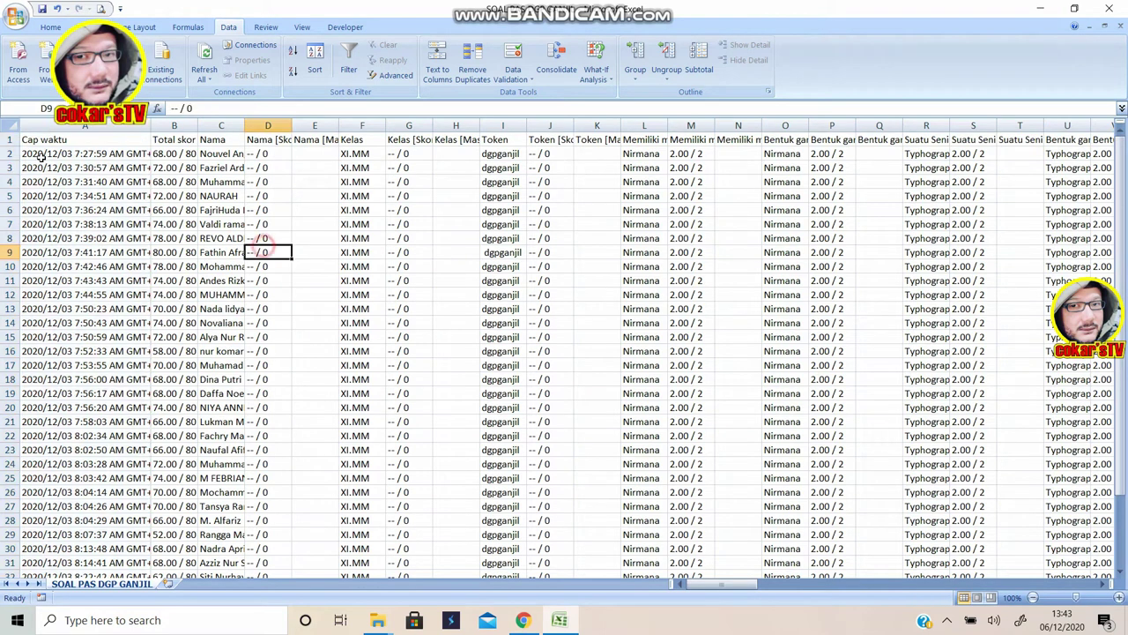
click(85, 126)
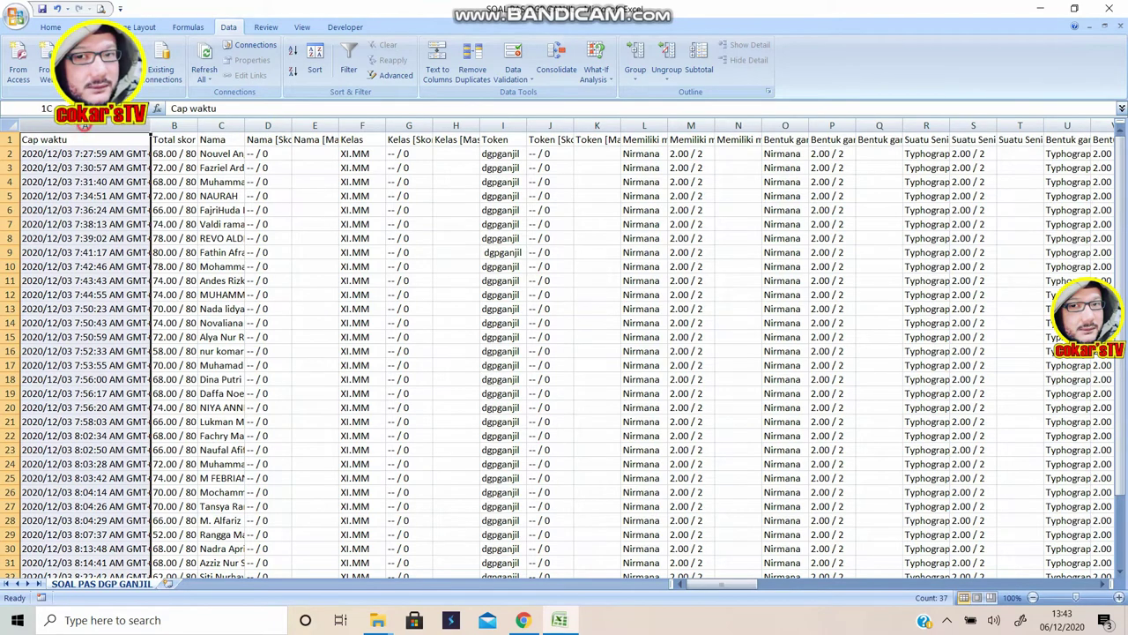
right_click(86, 126)
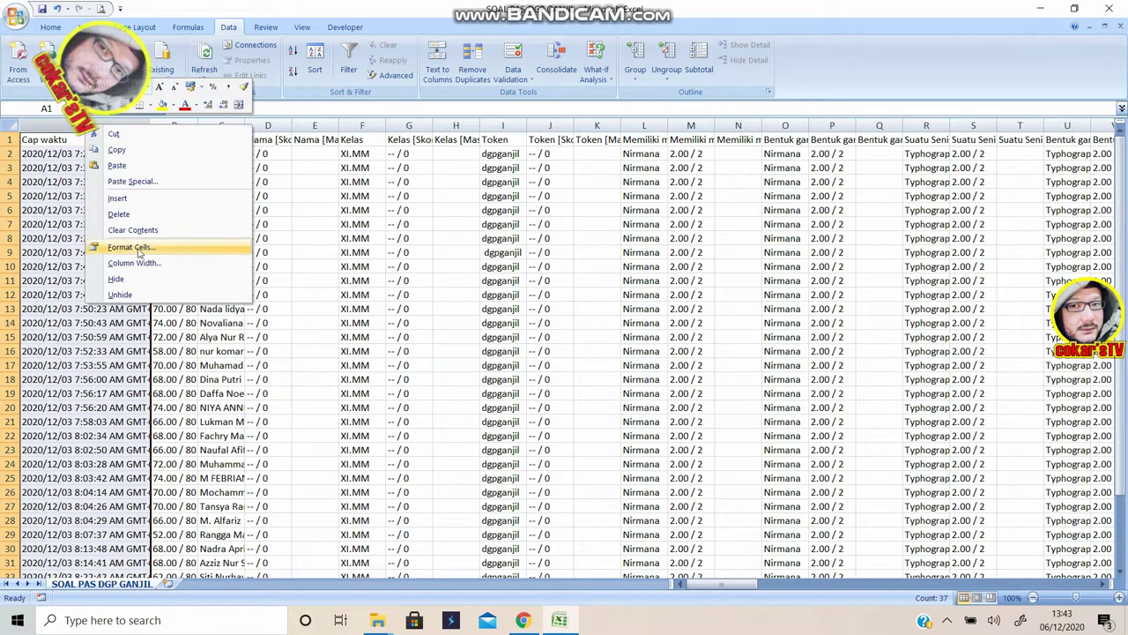
click(121, 214)
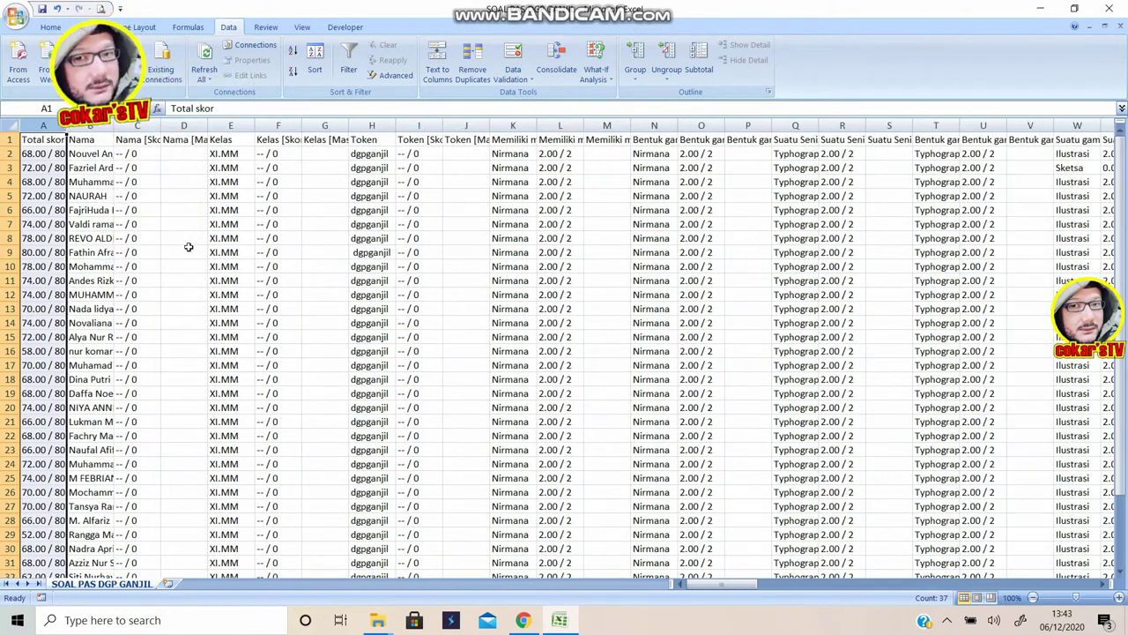
click(187, 248)
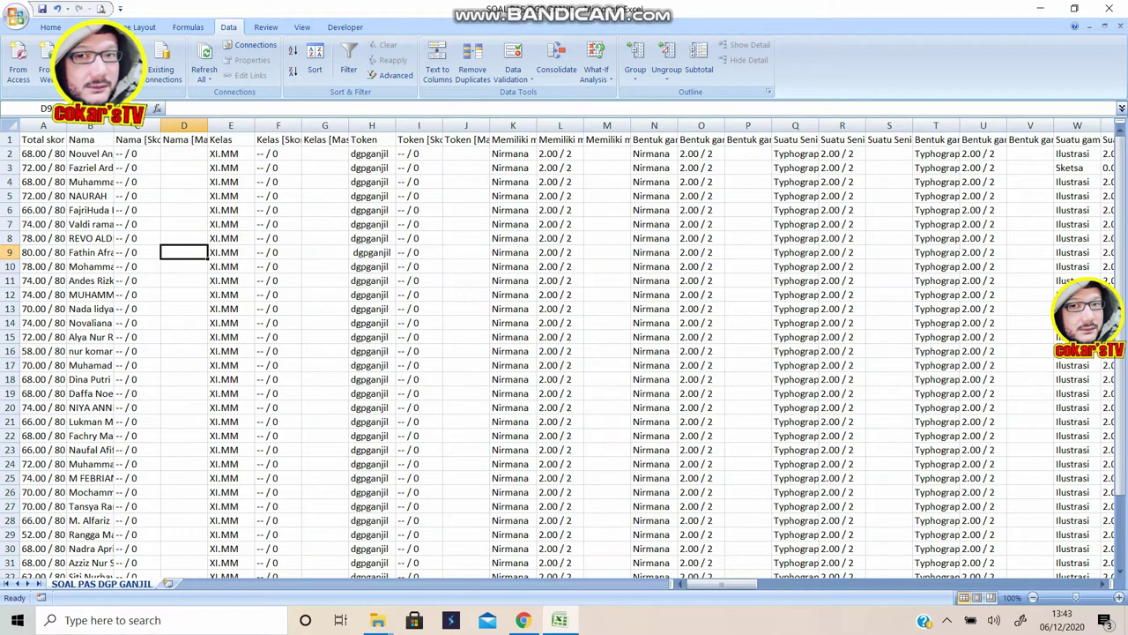
Widen the Nama column to fit the student names and delete the Nama [Skor] and Nama [Masukan] columns
drag(114, 126, 236, 131)
right_click(201, 124)
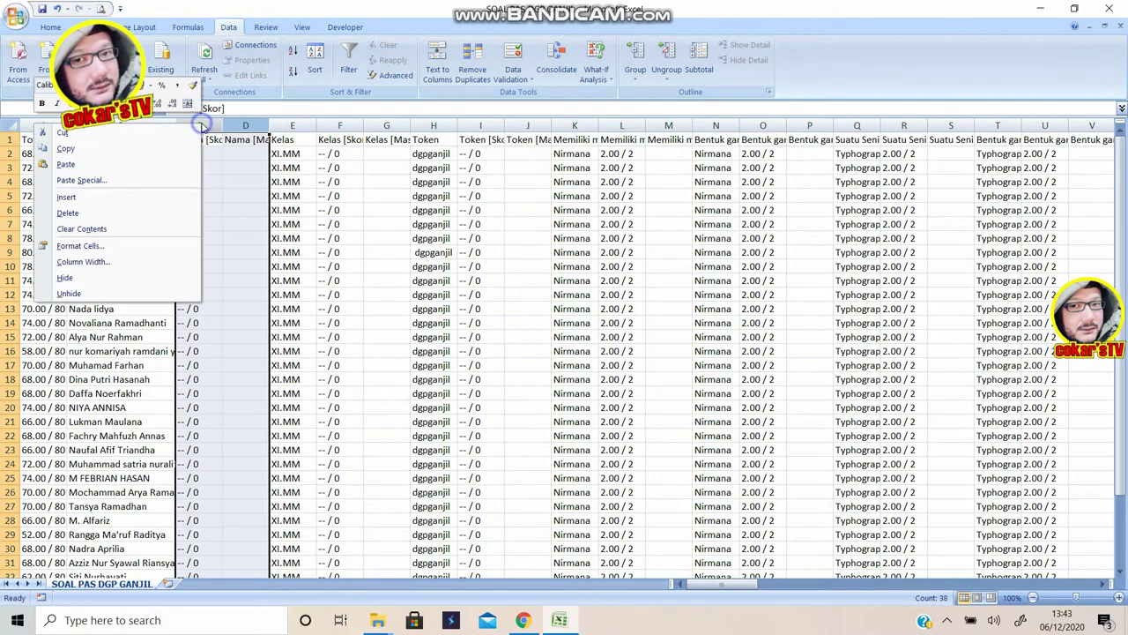
click(86, 212)
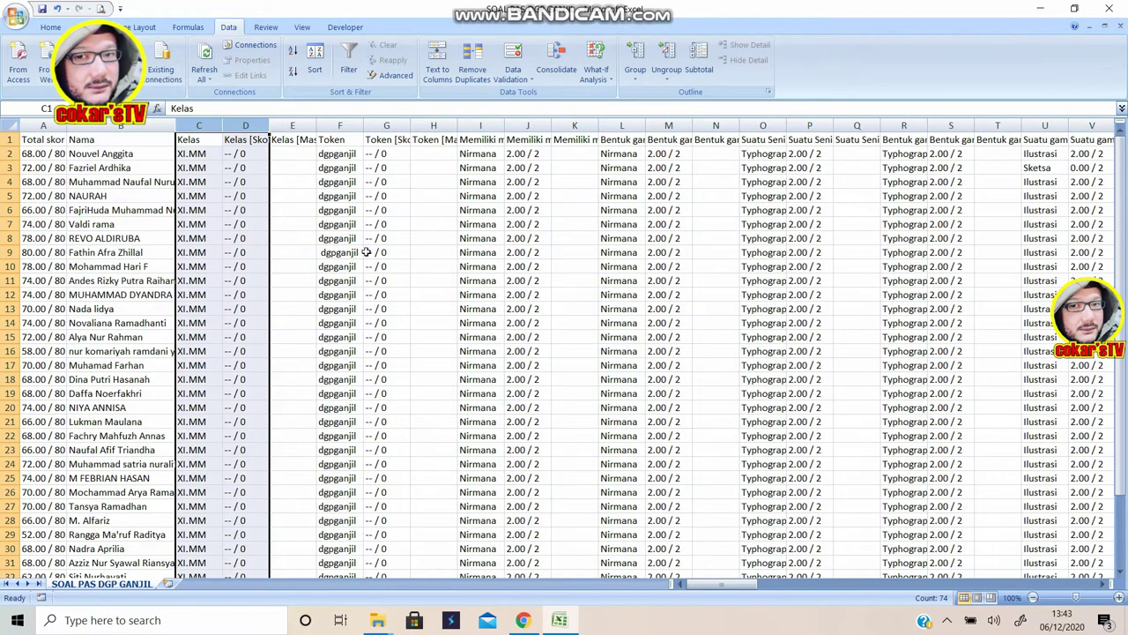
click(404, 267)
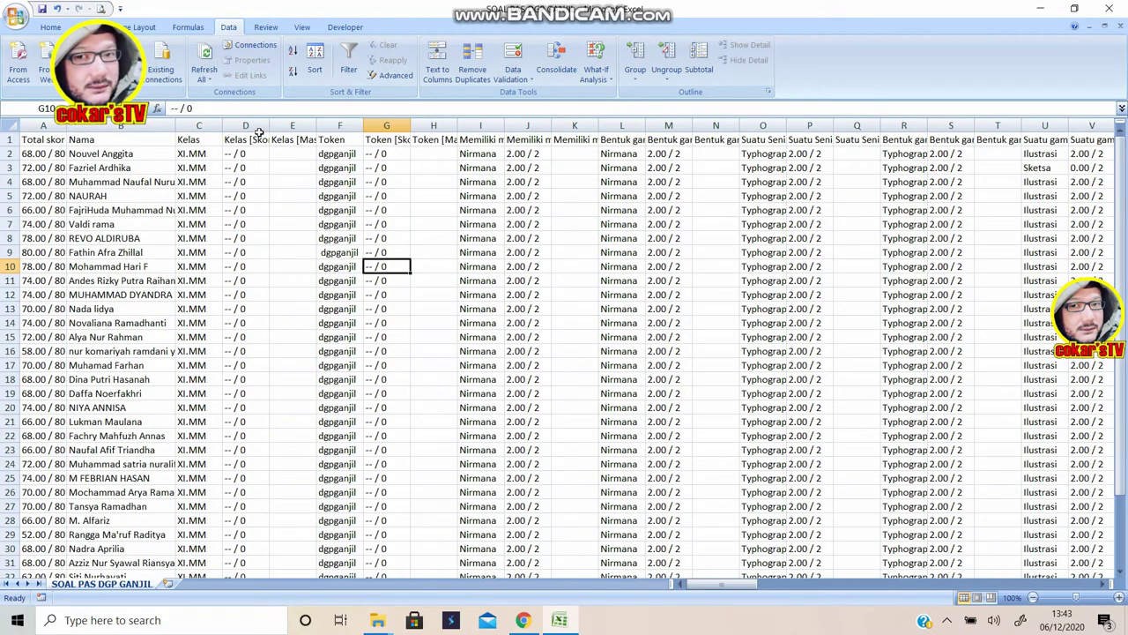
Delete all columns after Kelas, from Kelas [Skor] through the question 40 feedback column
drag(247, 126, 1009, 125)
drag(947, 279, 946, 279)
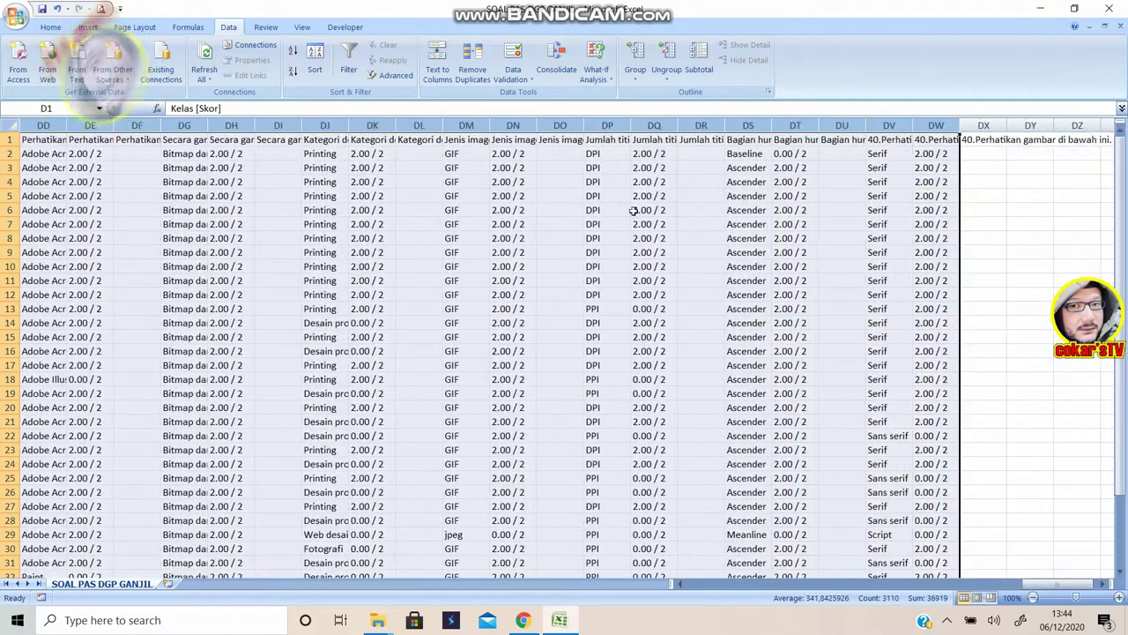
right_click(372, 126)
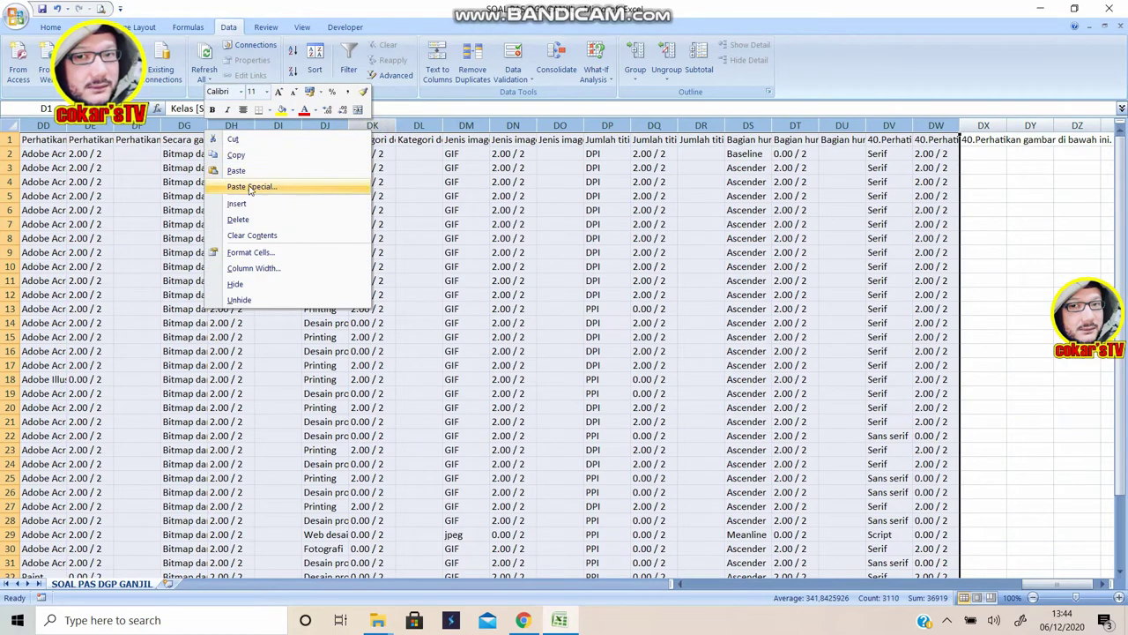
click(236, 221)
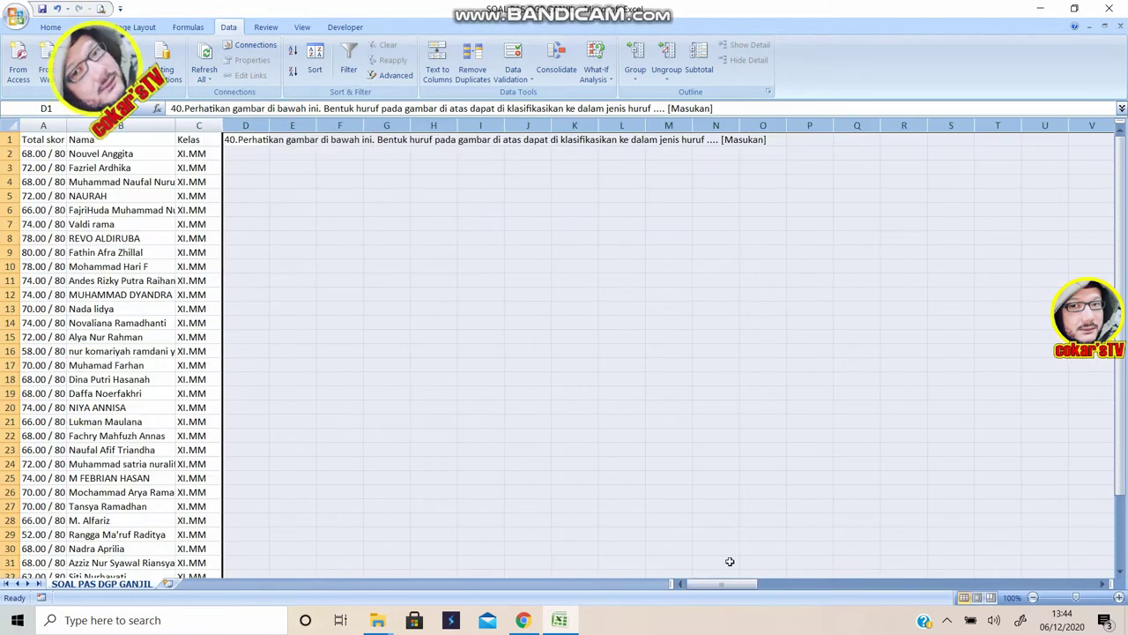
drag(719, 585, 719, 585)
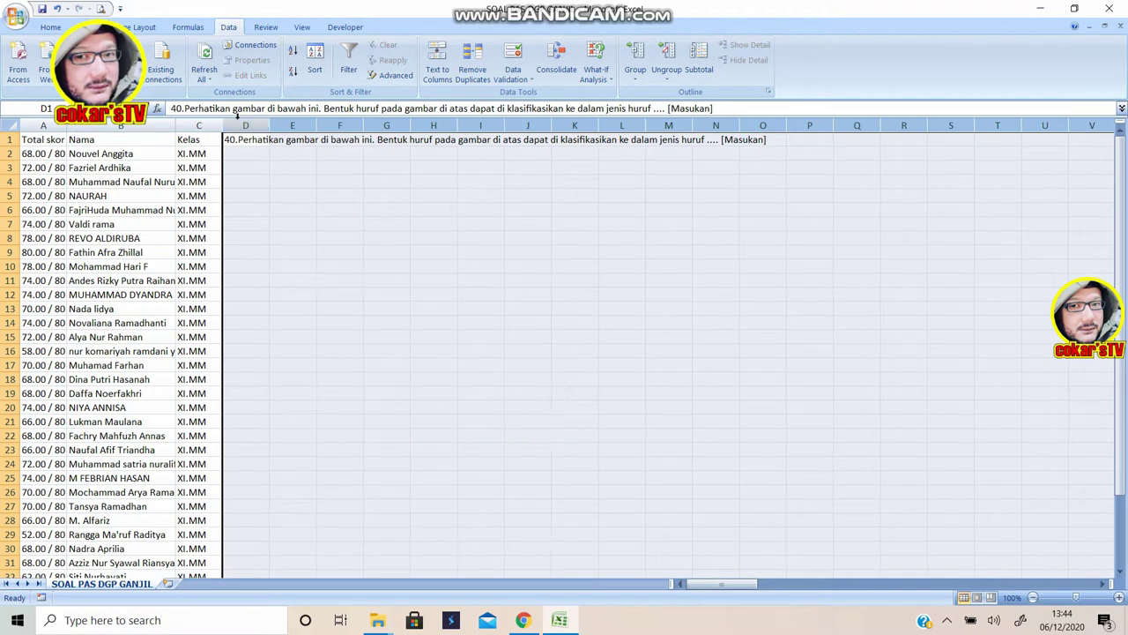
click(238, 125)
right_click(236, 127)
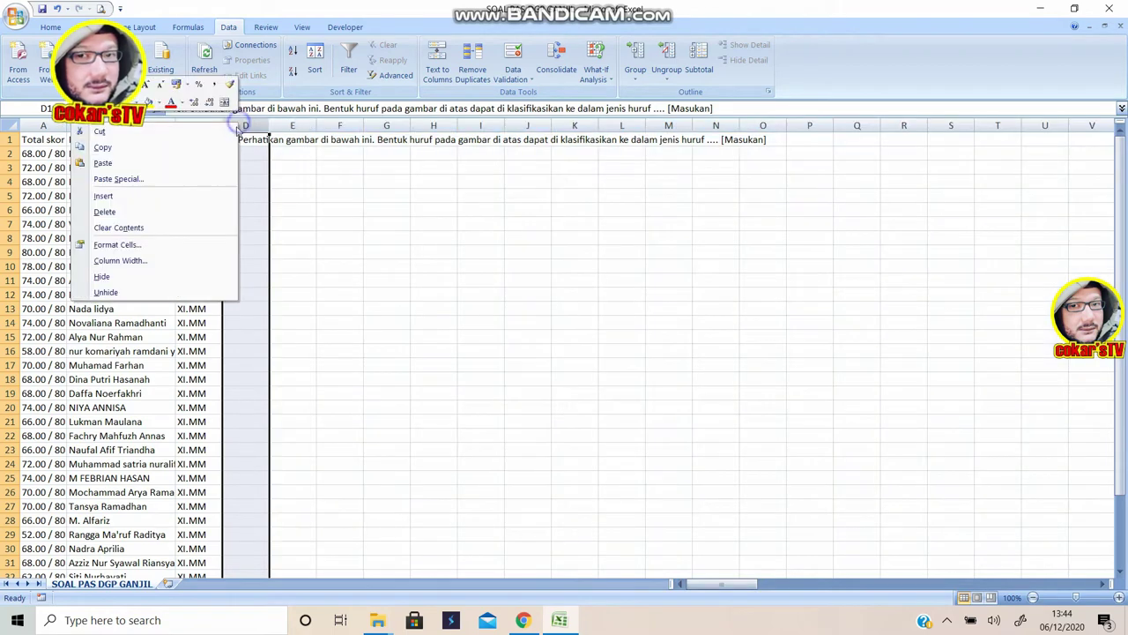
click(105, 212)
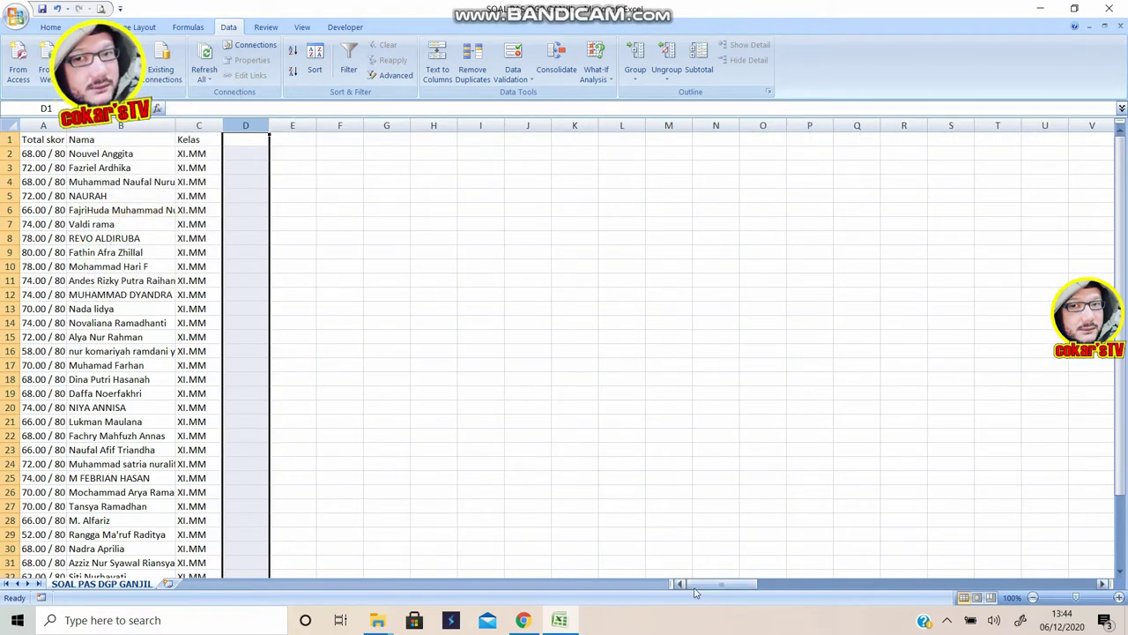
click(339, 324)
Widen the Total skor and Kelas columns and fit the Nama column to the full student names
drag(67, 125, 112, 145)
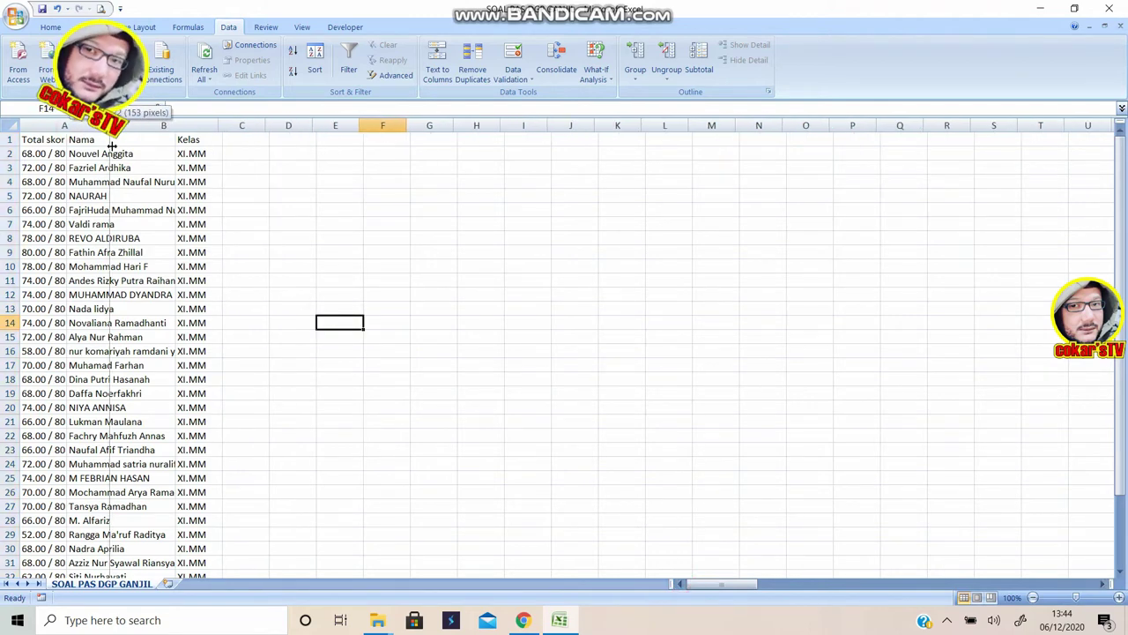
double_click(218, 125)
drag(293, 122, 318, 125)
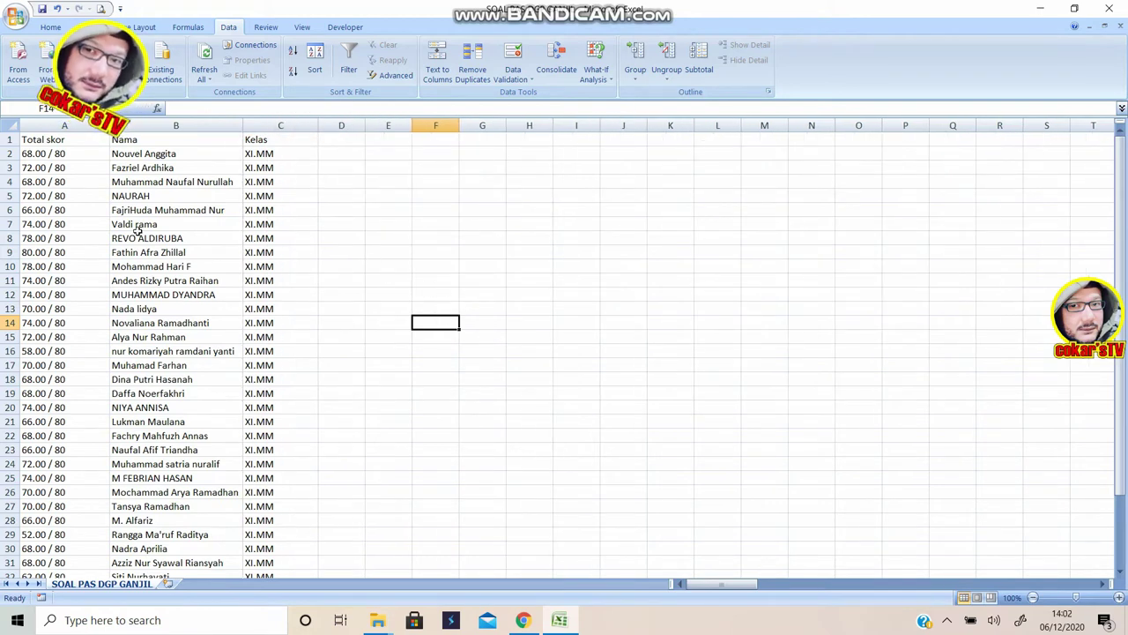
Insert an empty column between Nama and Kelas
mouse_move(45, 139)
mouse_down()
mouse_move(74, 308)
mouse_move(31, 141)
mouse_up()
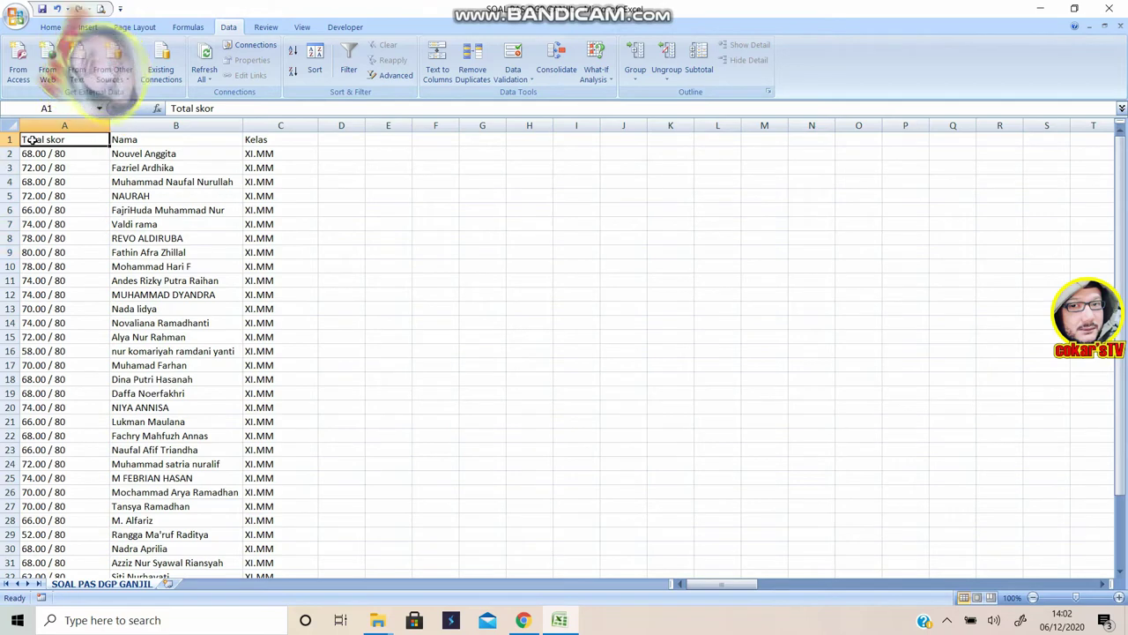
click(366, 181)
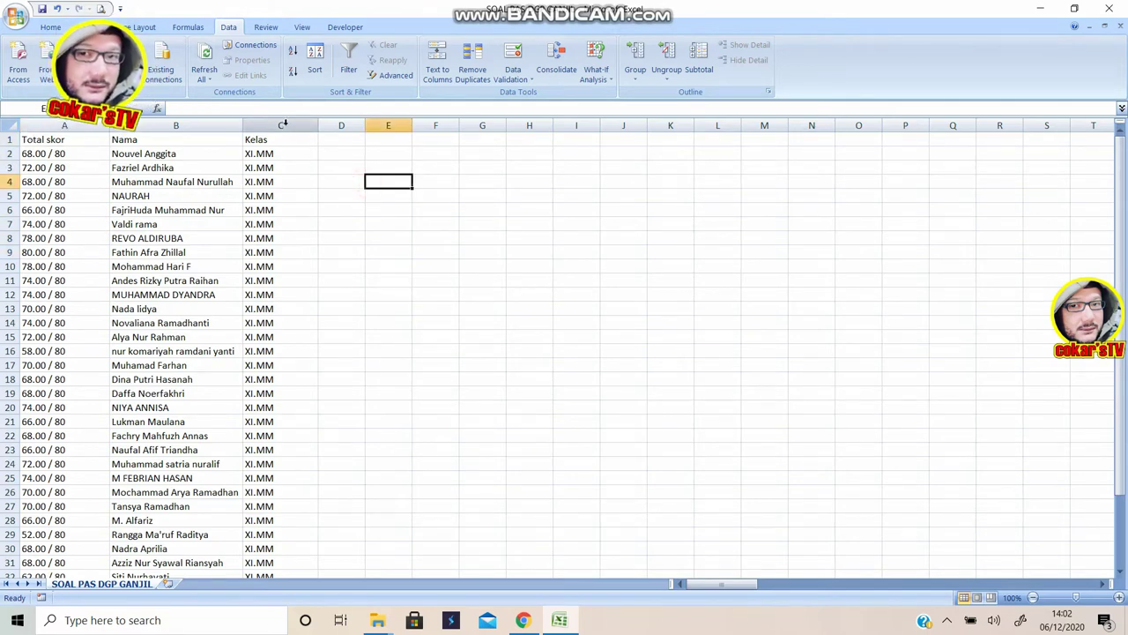
click(284, 123)
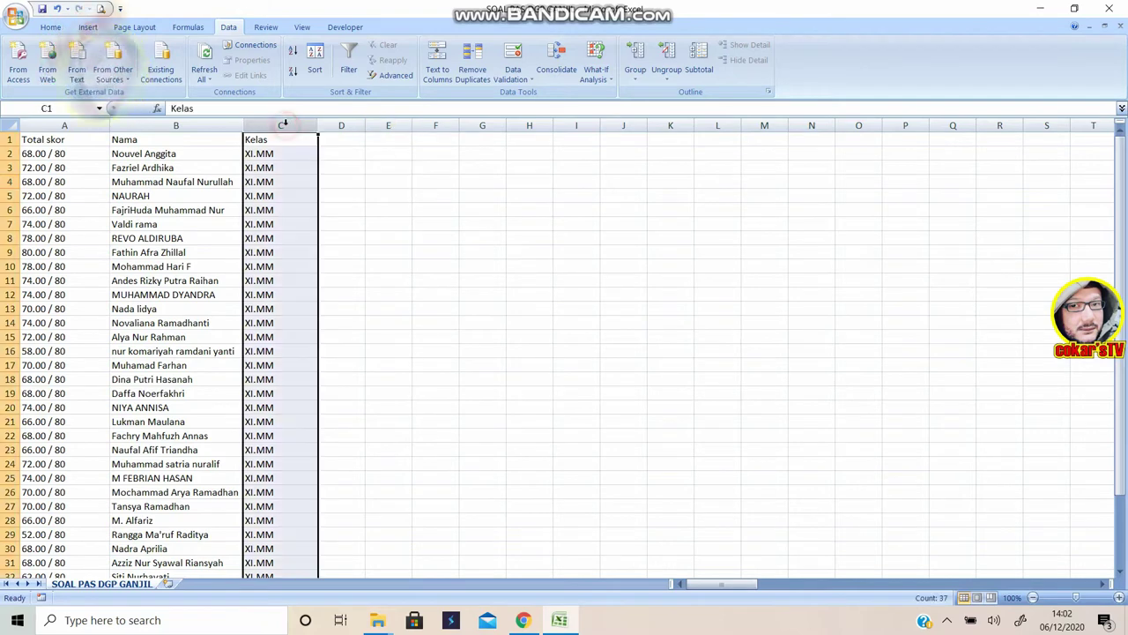
click(340, 184)
click(282, 126)
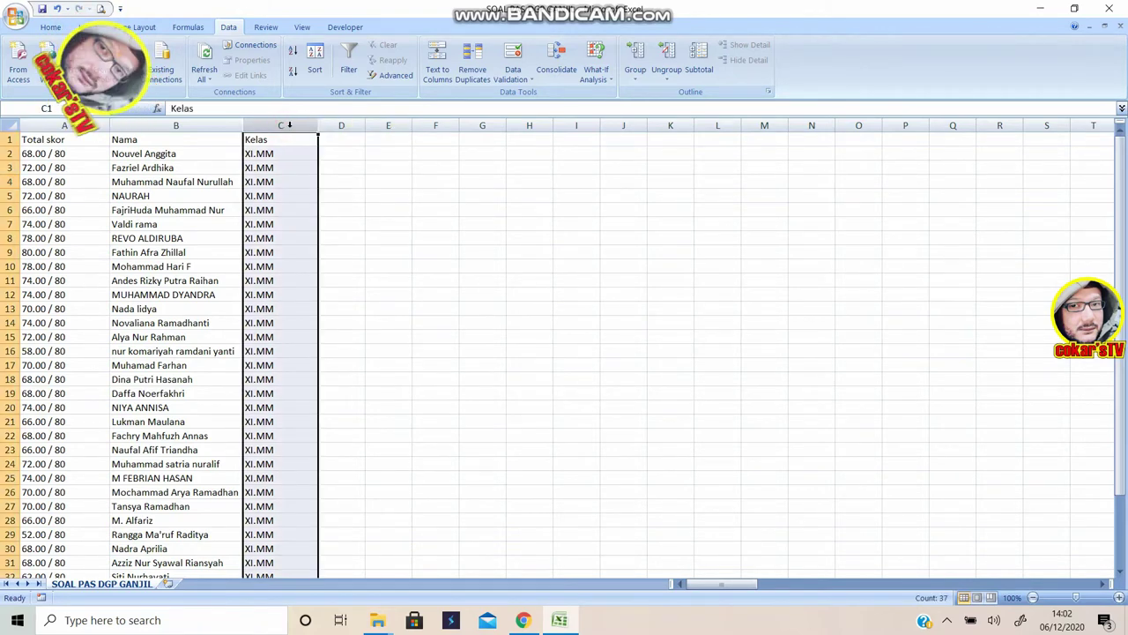
right_click(289, 125)
click(158, 204)
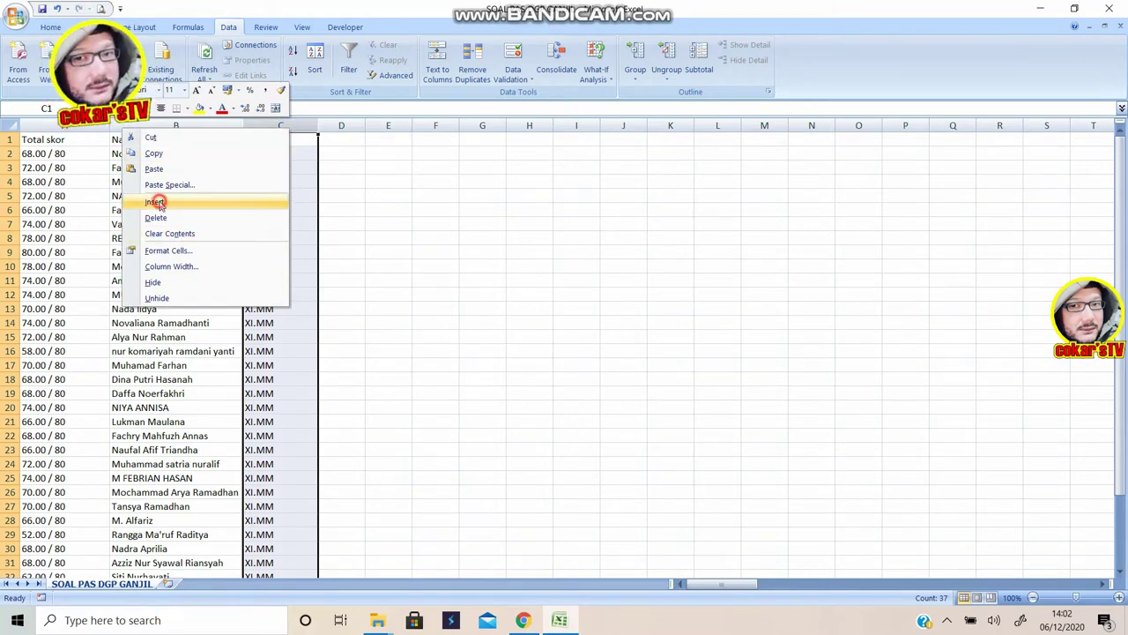
Move the Total skor column into the empty column between Nama and Kelas
click(44, 126)
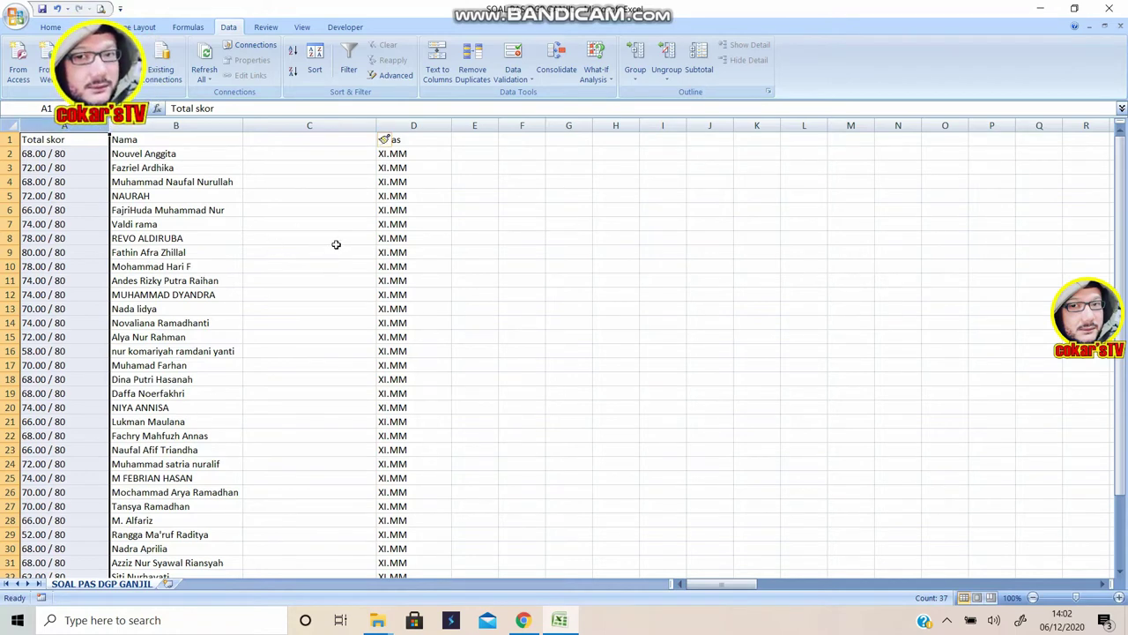
key(ctrl+c)
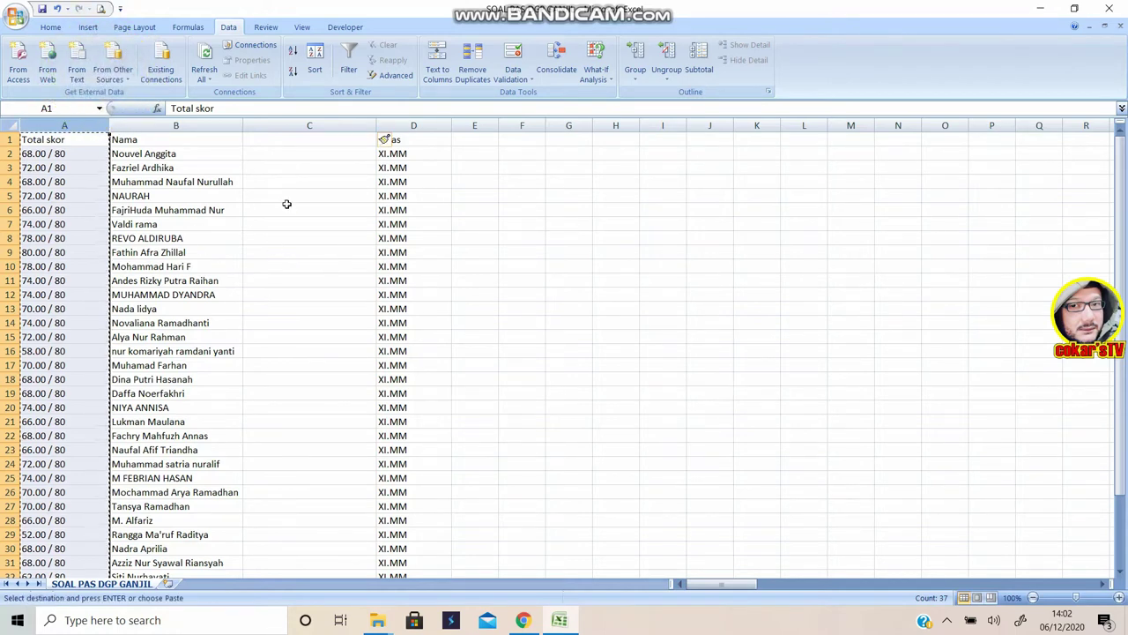
click(307, 124)
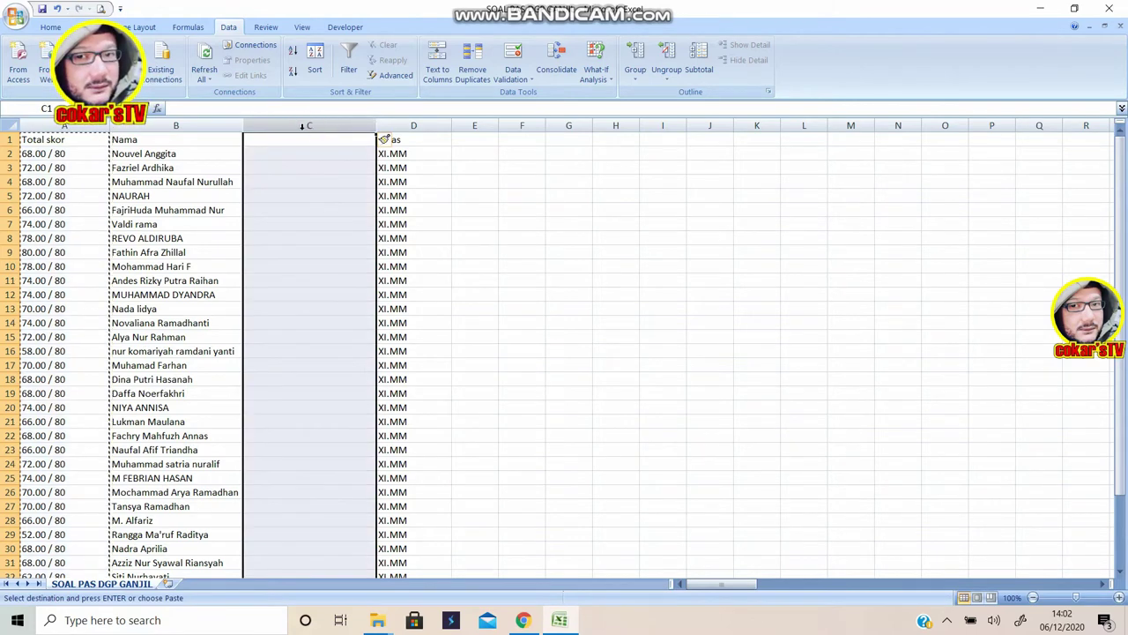
key(ctrl+v)
click(527, 281)
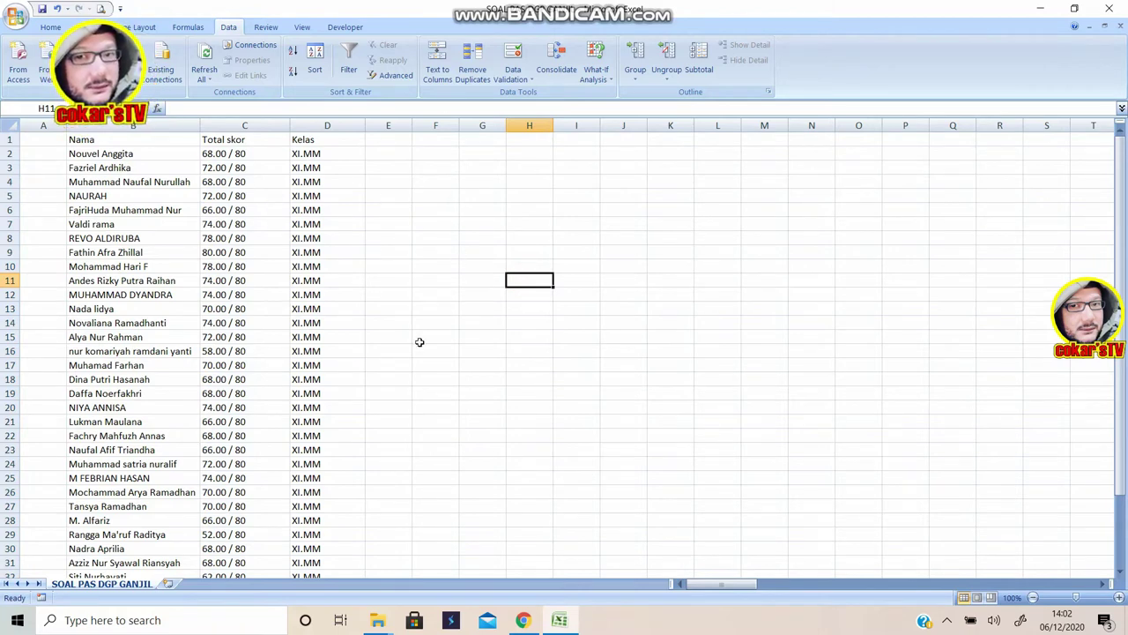
Enter the header NO URUT in A1 and the starting numbers 1 and 2 in A2 and A3
click(41, 139)
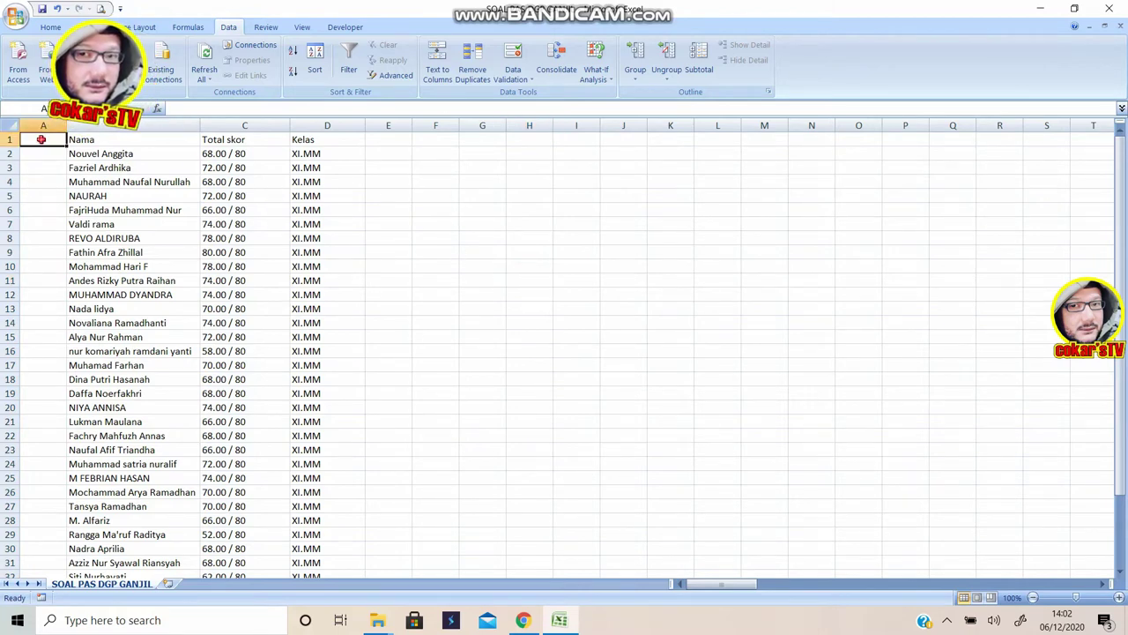
text(n)
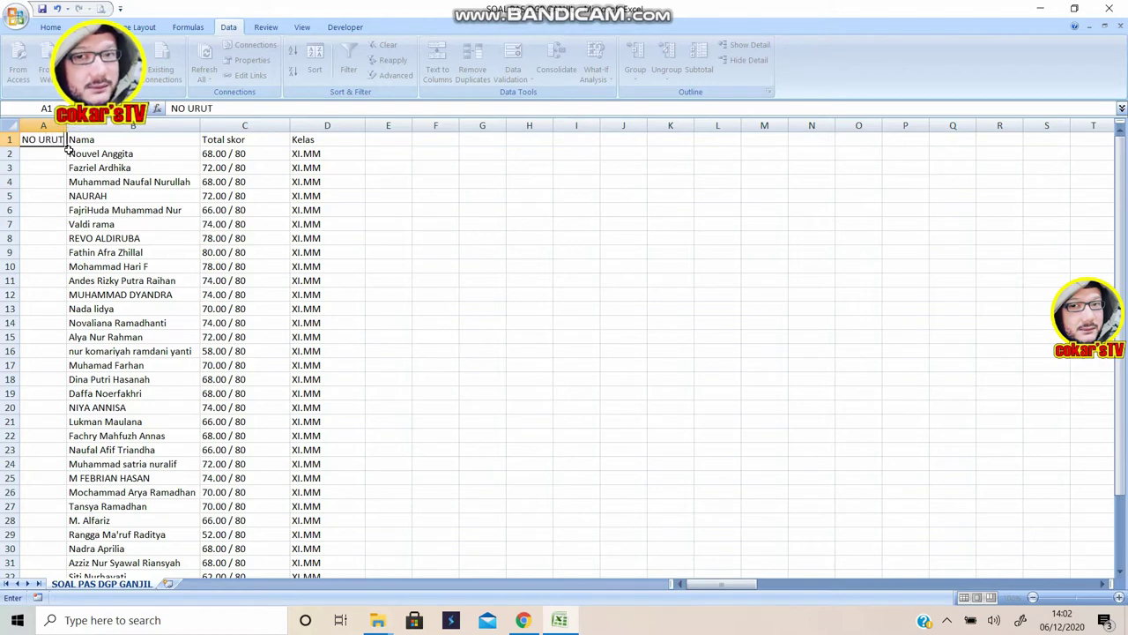
key(Return)
text(1)
key(Return)
text(2)
key(Return)
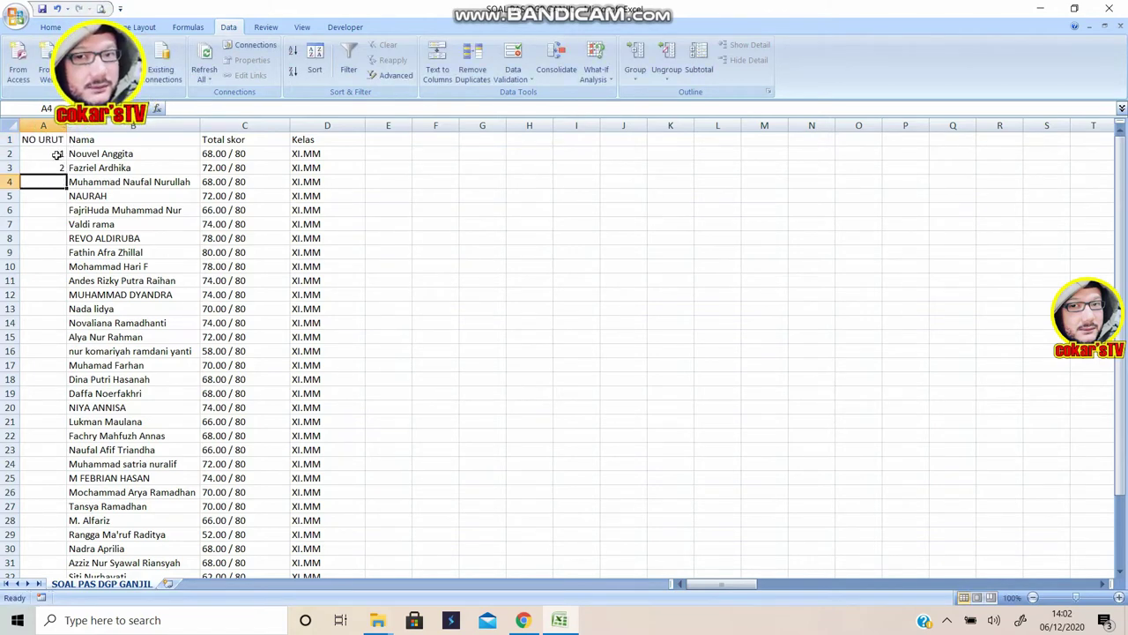
Extend the number series from A2:A3 down to the last student in row 37
drag(57, 155, 58, 168)
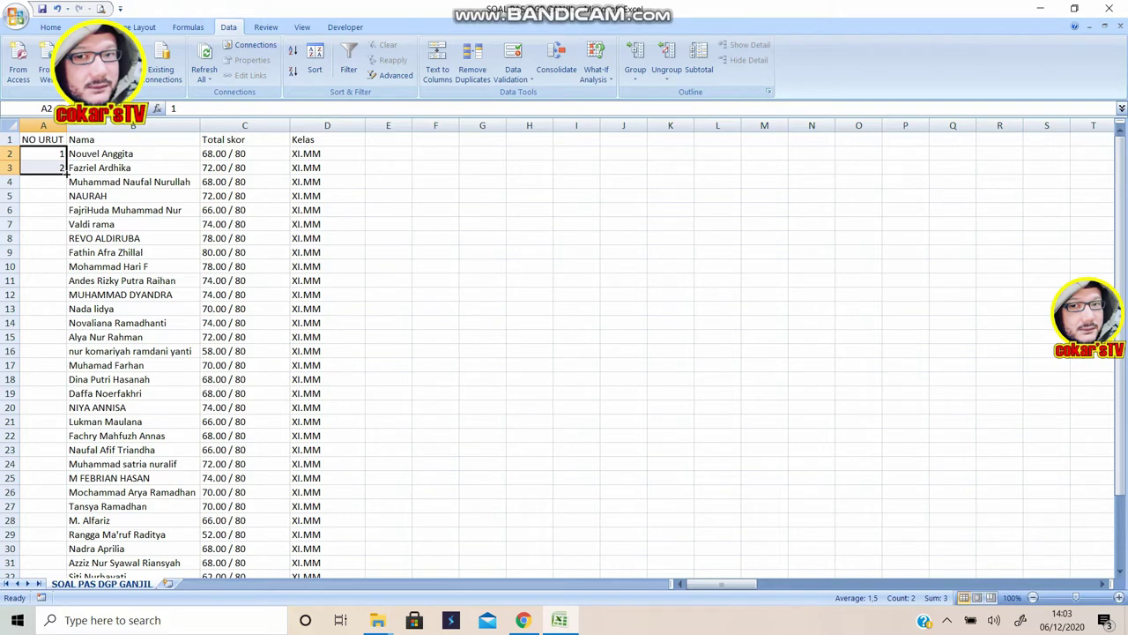
drag(66, 173, 74, 502)
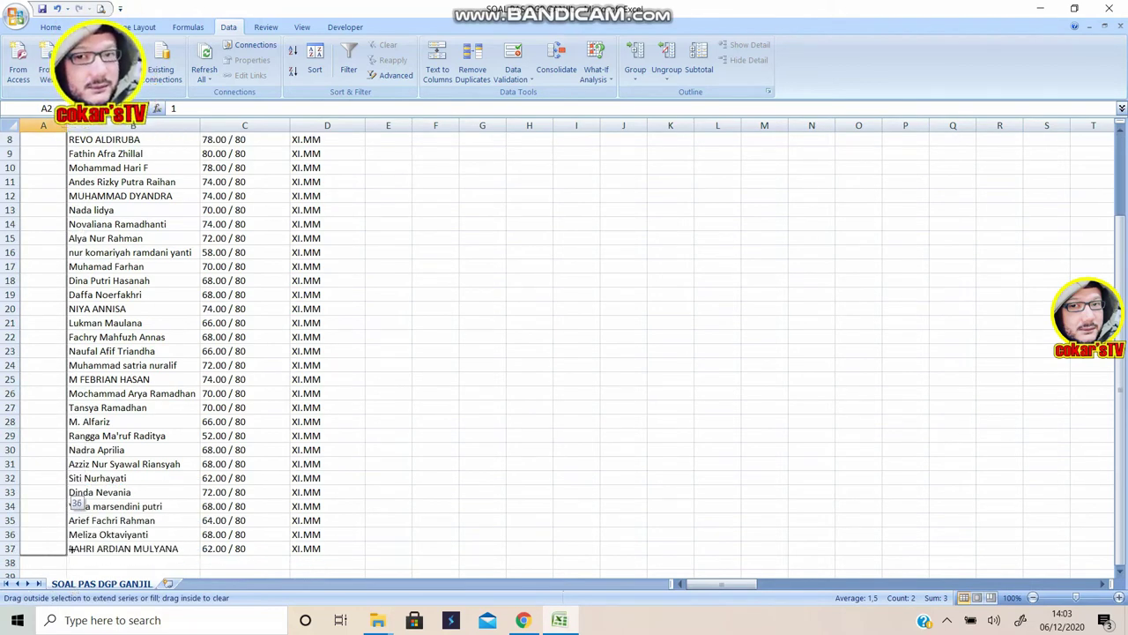
drag(71, 548, 70, 548)
scroll(396, 227, up, 3)
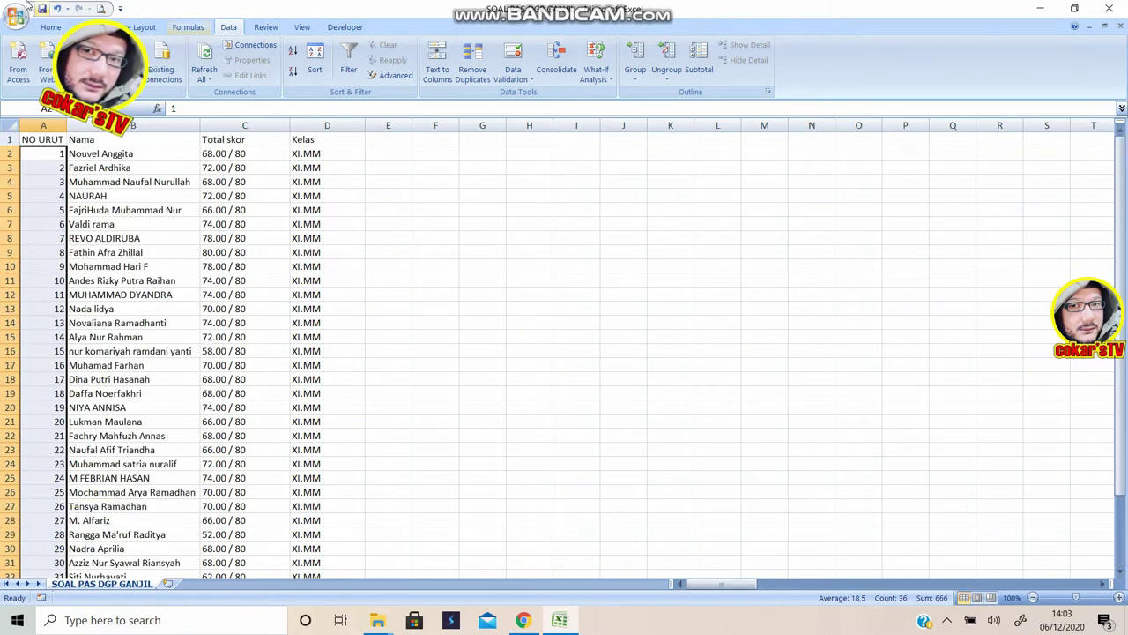
Center the numbers in A2:A37 and narrow the NO URUT and Total skor columns
click(50, 26)
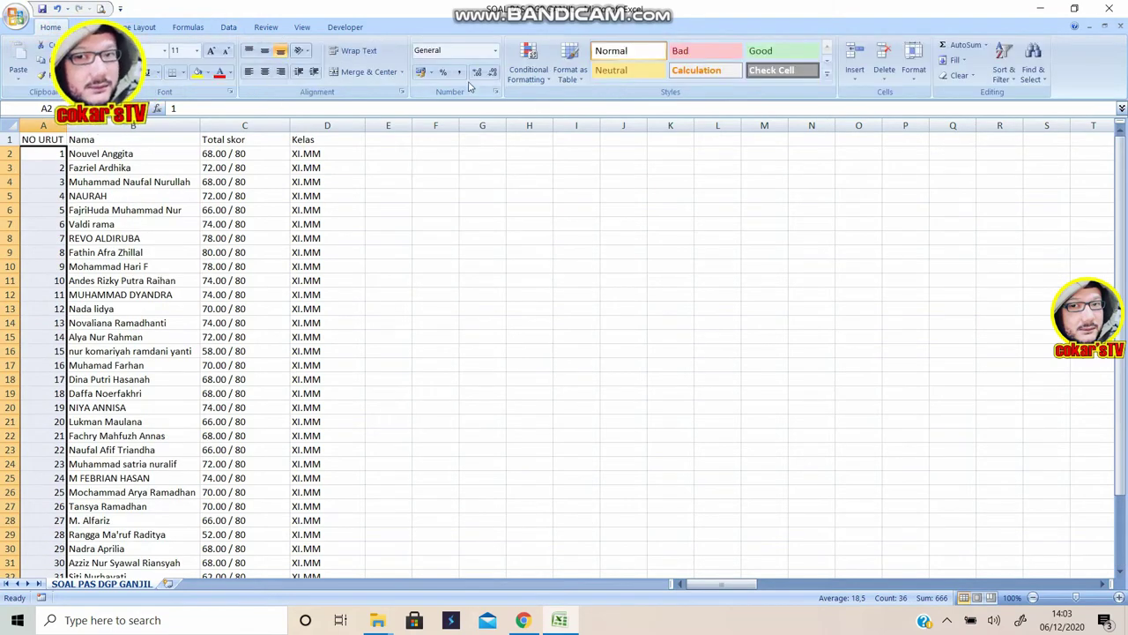
click(264, 71)
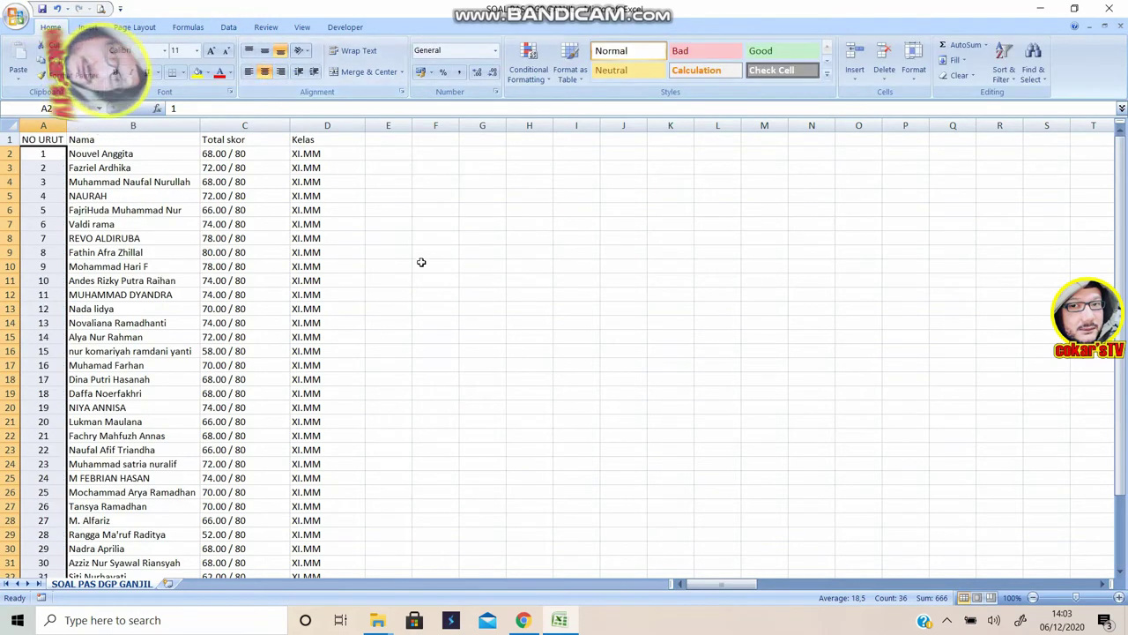
drag(67, 117, 56, 117)
click(400, 275)
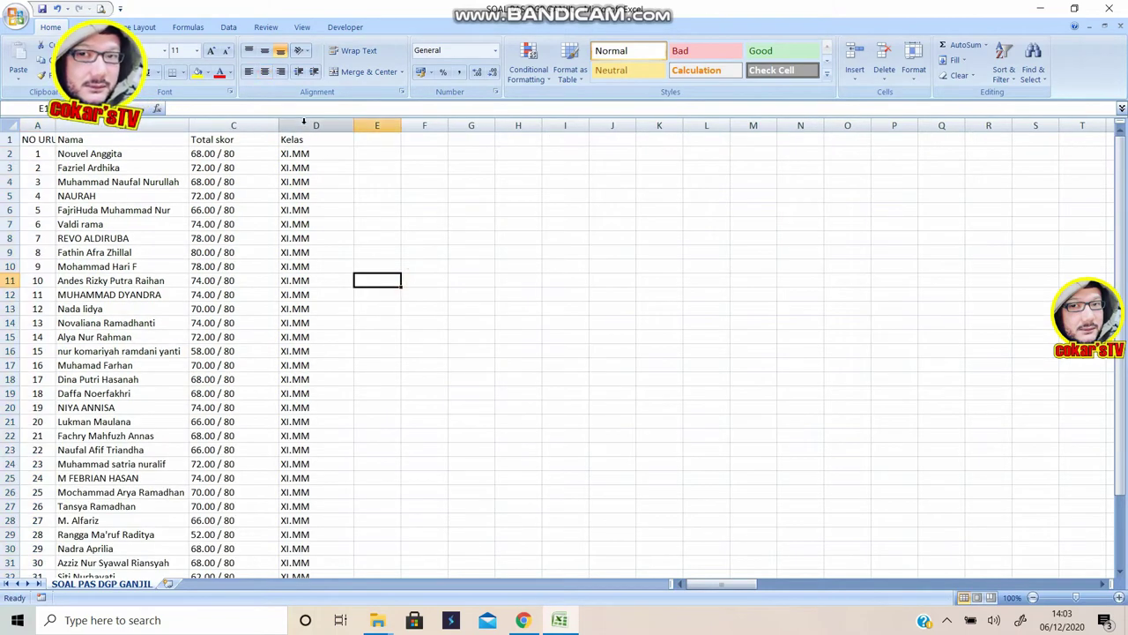
drag(278, 126, 247, 125)
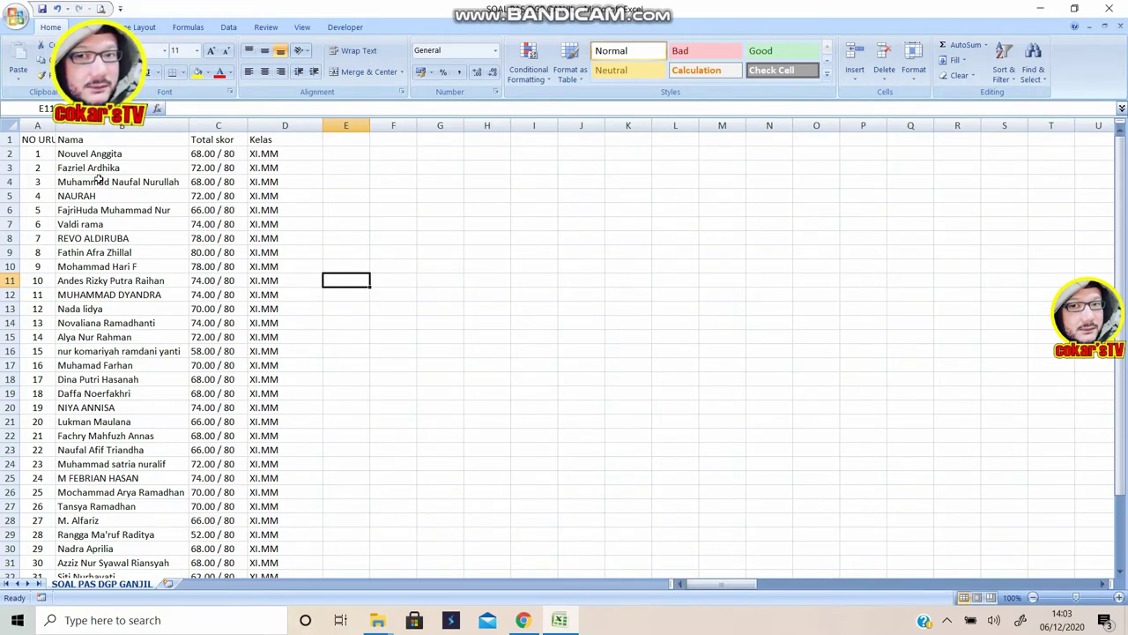
Look through the student list to check the order of the names in the Nama column
scroll(107, 332, down, 7)
scroll(113, 310, up, 7)
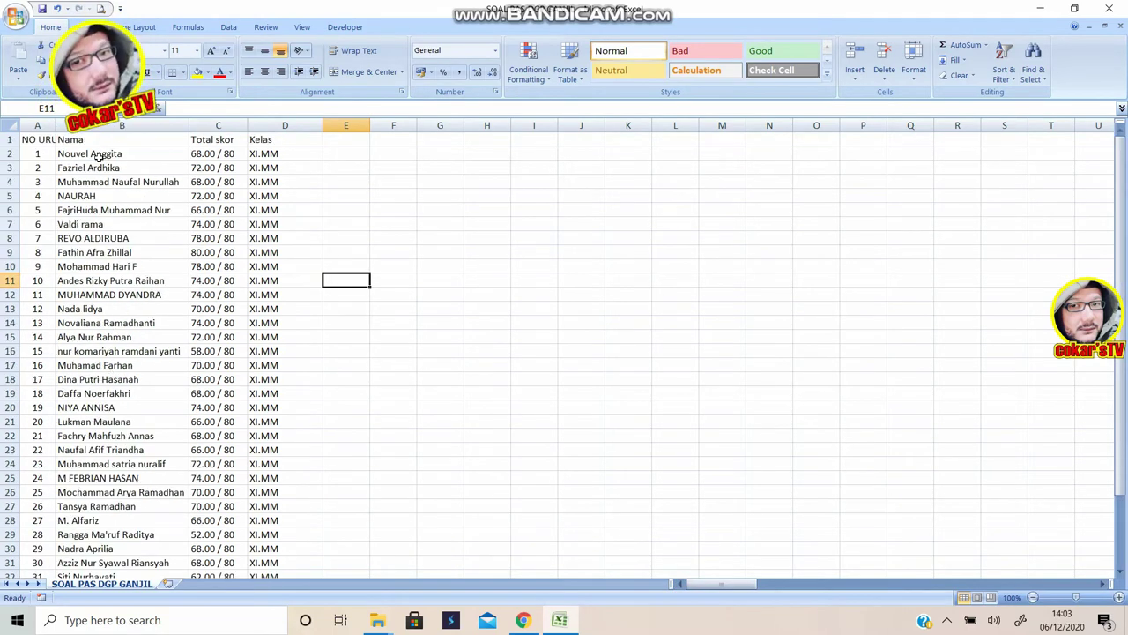
click(65, 155)
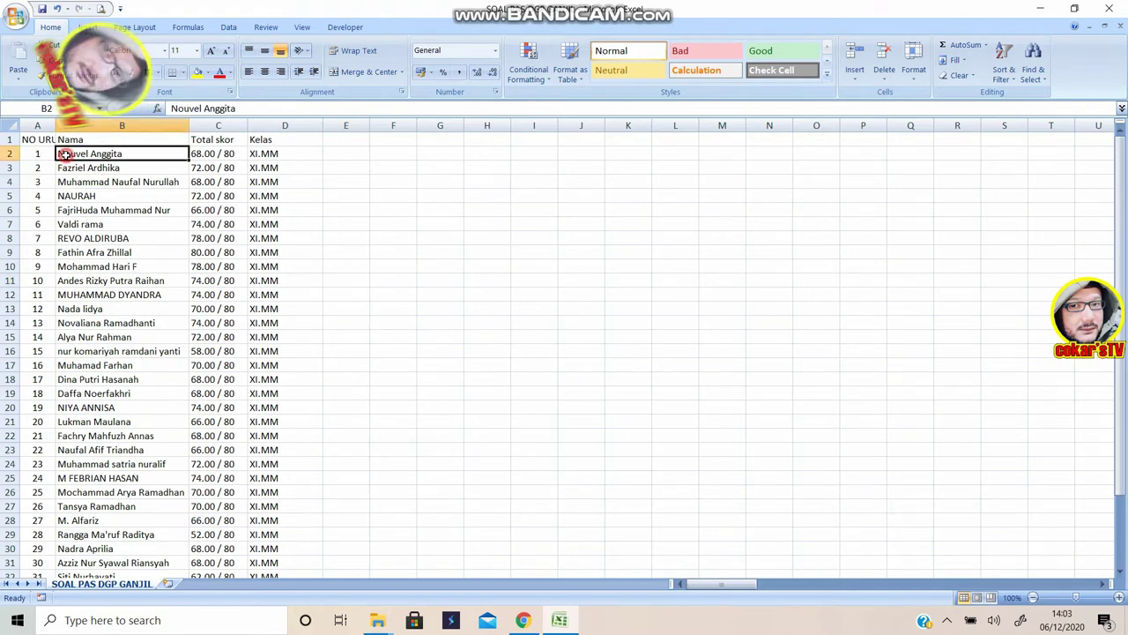
click(79, 172)
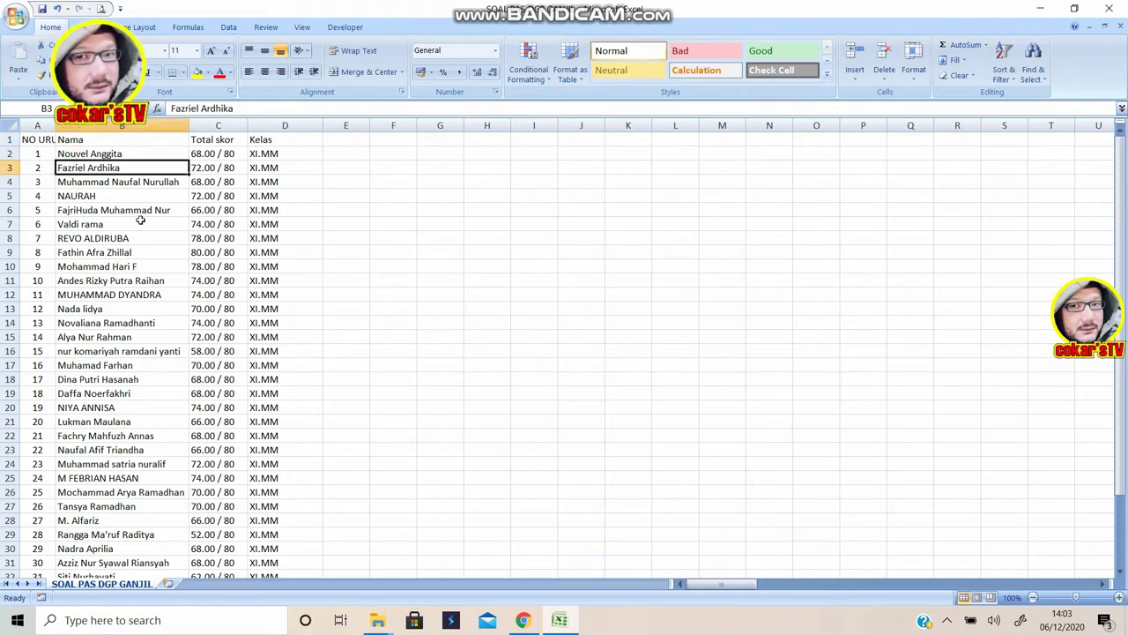
click(72, 154)
scroll(113, 233, down, 5)
scroll(113, 234, up, 5)
click(430, 250)
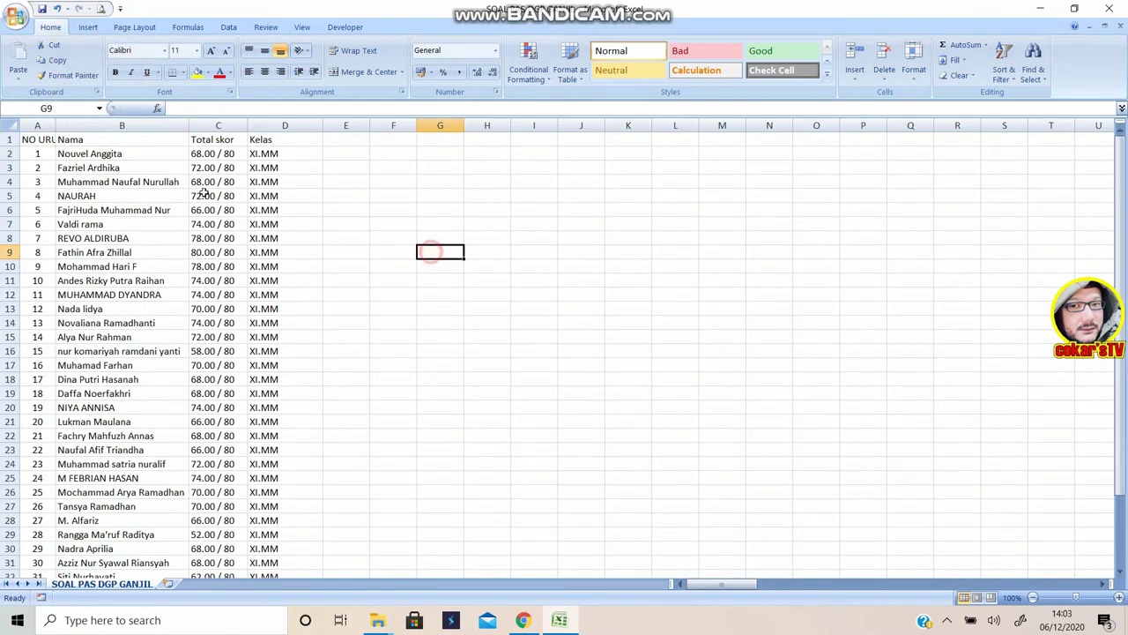
Sort the table A1:D37 by the Nama column on values, in A to Z order, treating row 1 as headers
click(38, 154)
drag(39, 153, 225, 180)
drag(41, 139, 259, 534)
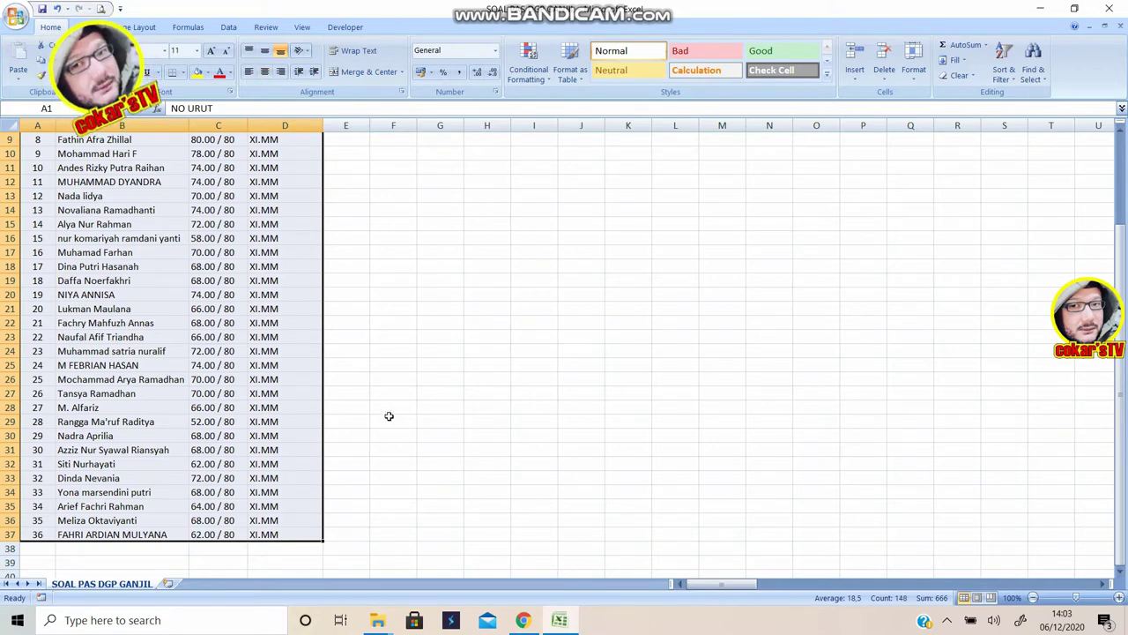
scroll(365, 409, up, 3)
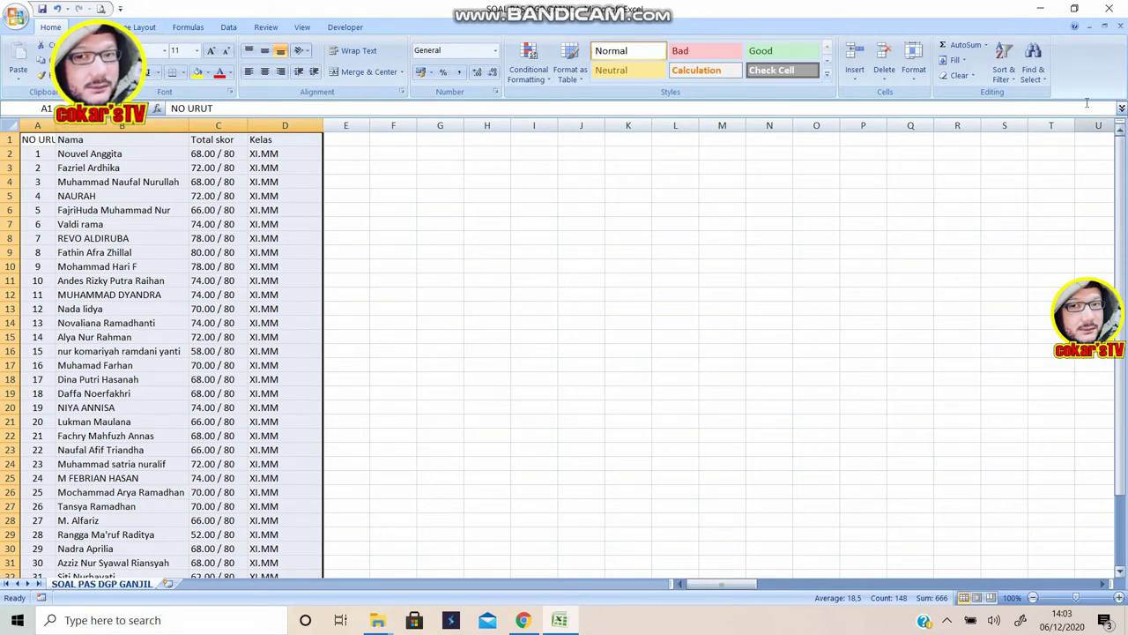
click(1013, 78)
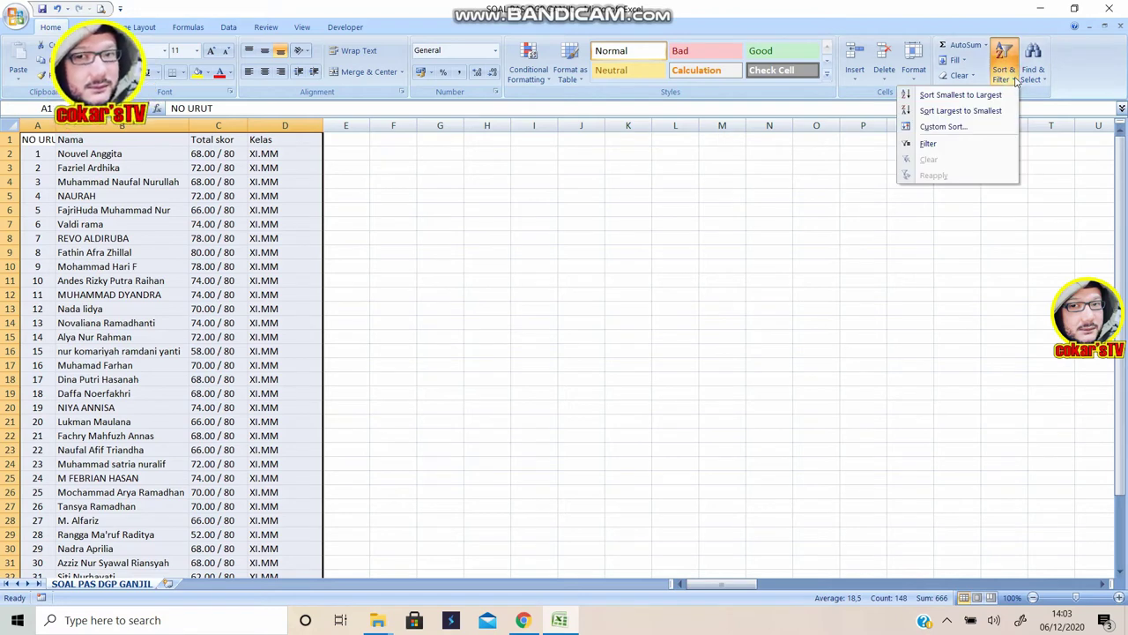
click(952, 126)
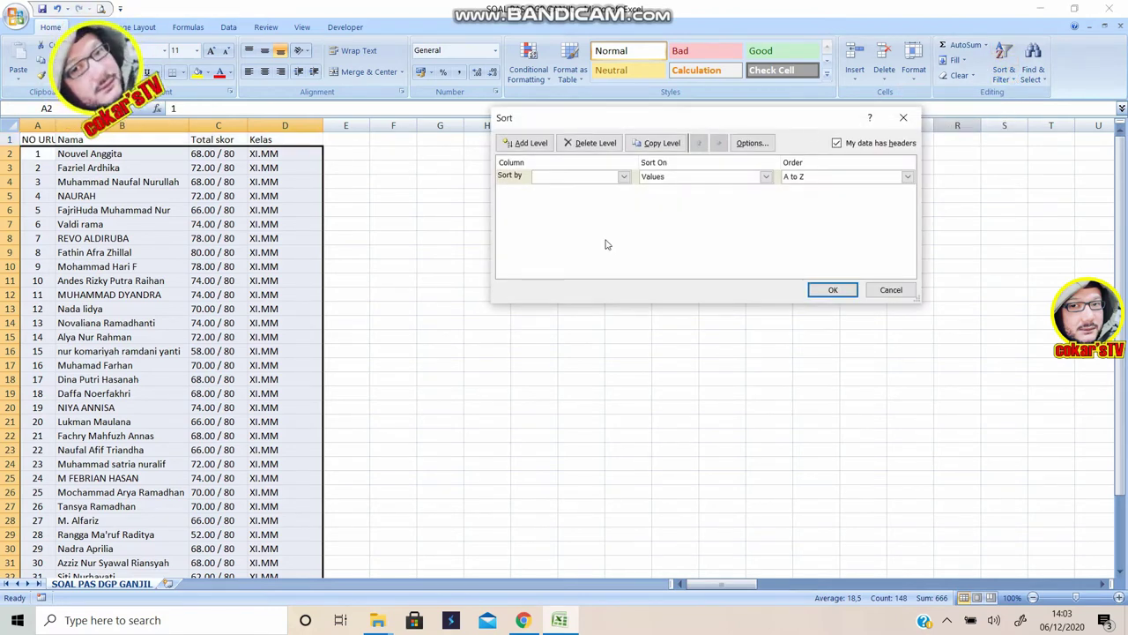
click(623, 178)
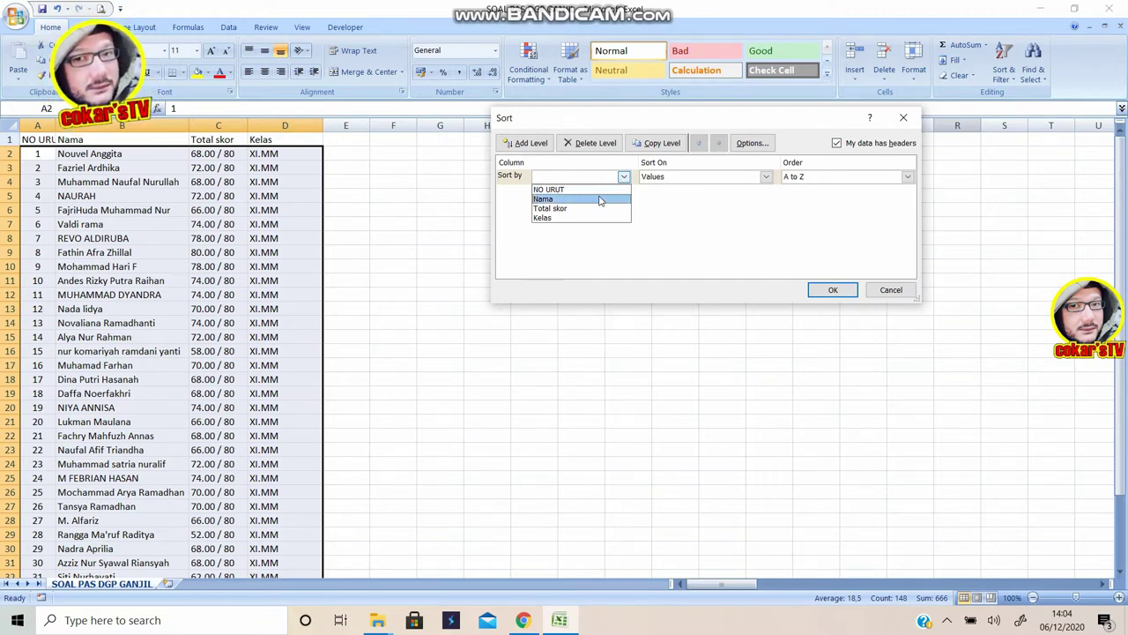
click(599, 199)
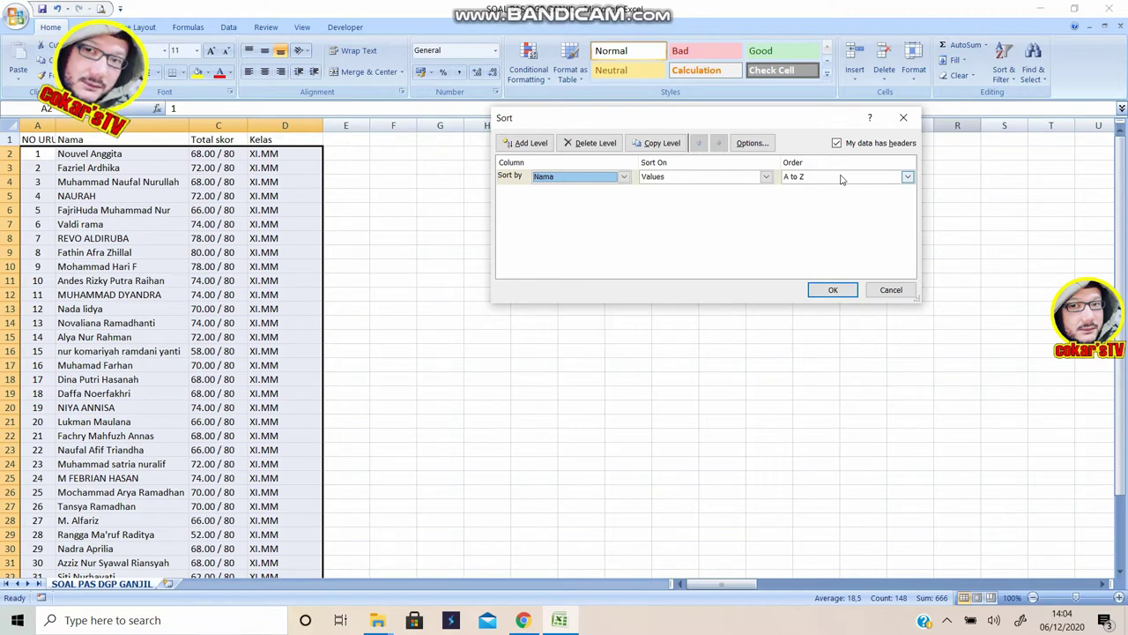
click(836, 291)
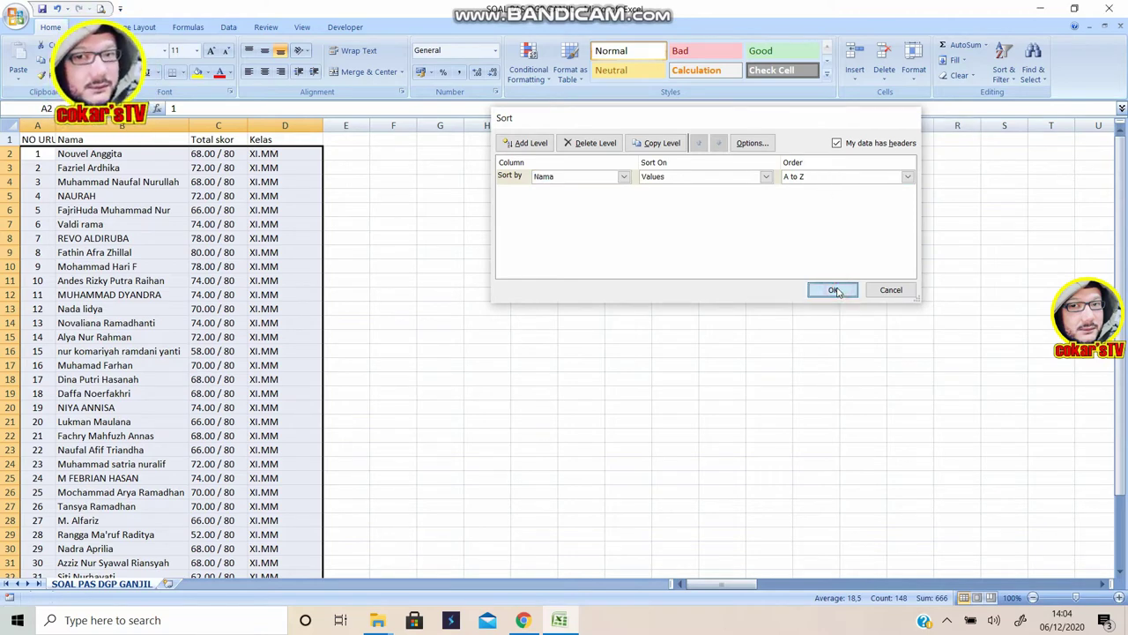
Check the sorted list for the alphabetical order of names and the matching NO URUT and Total skor entries
scroll(118, 193, down, 4)
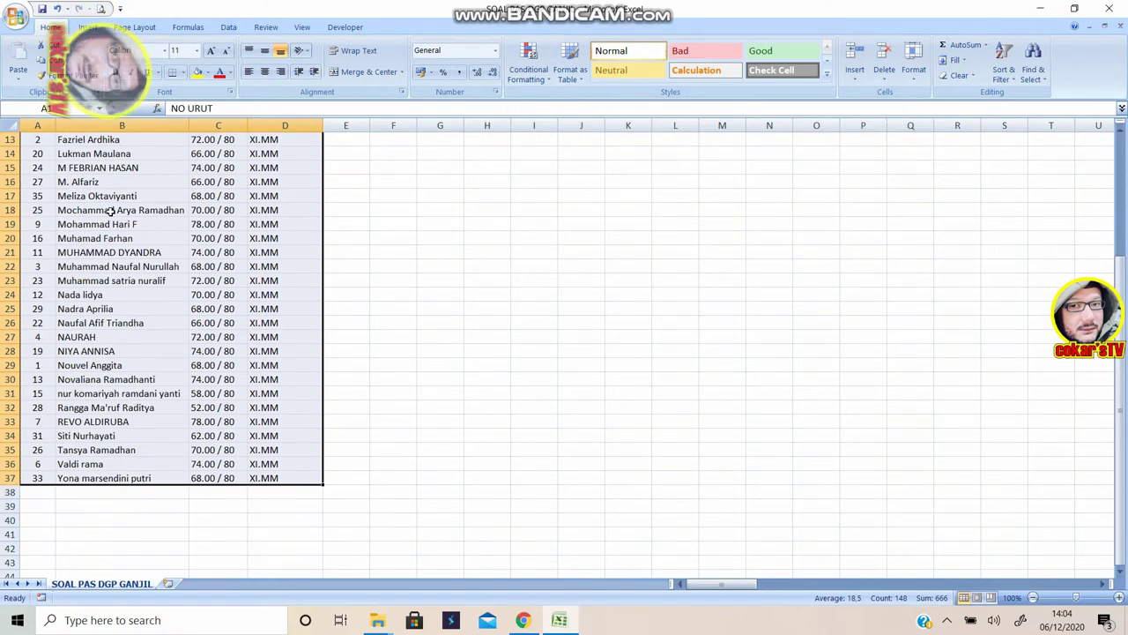
scroll(113, 212, up, 4)
click(83, 153)
click(85, 169)
click(87, 179)
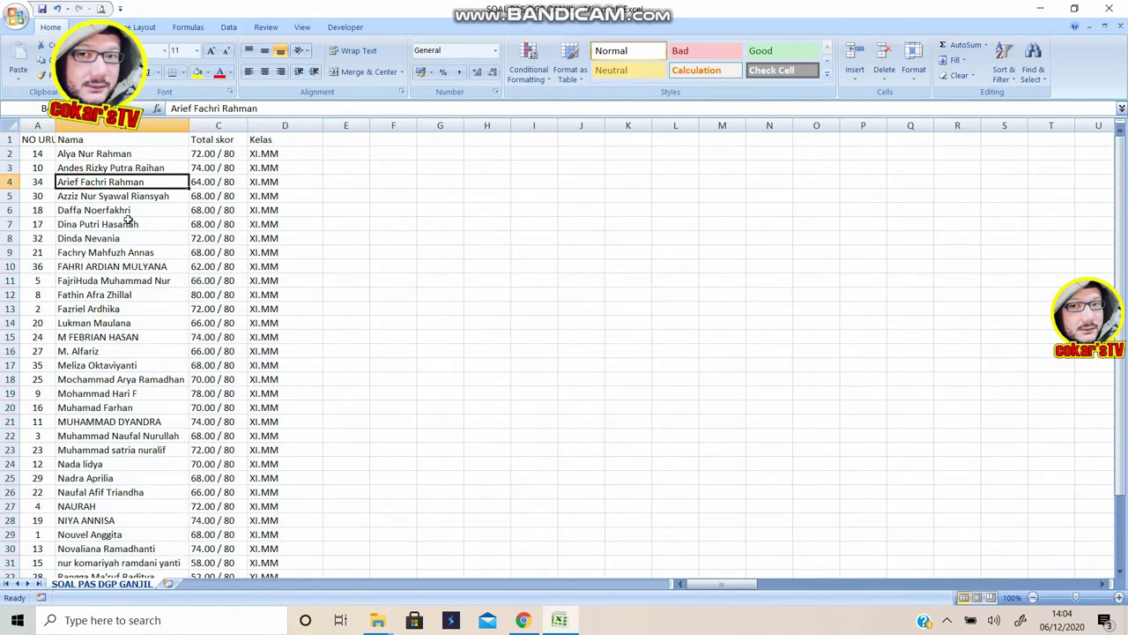
scroll(126, 211, down, 5)
scroll(141, 199, up, 5)
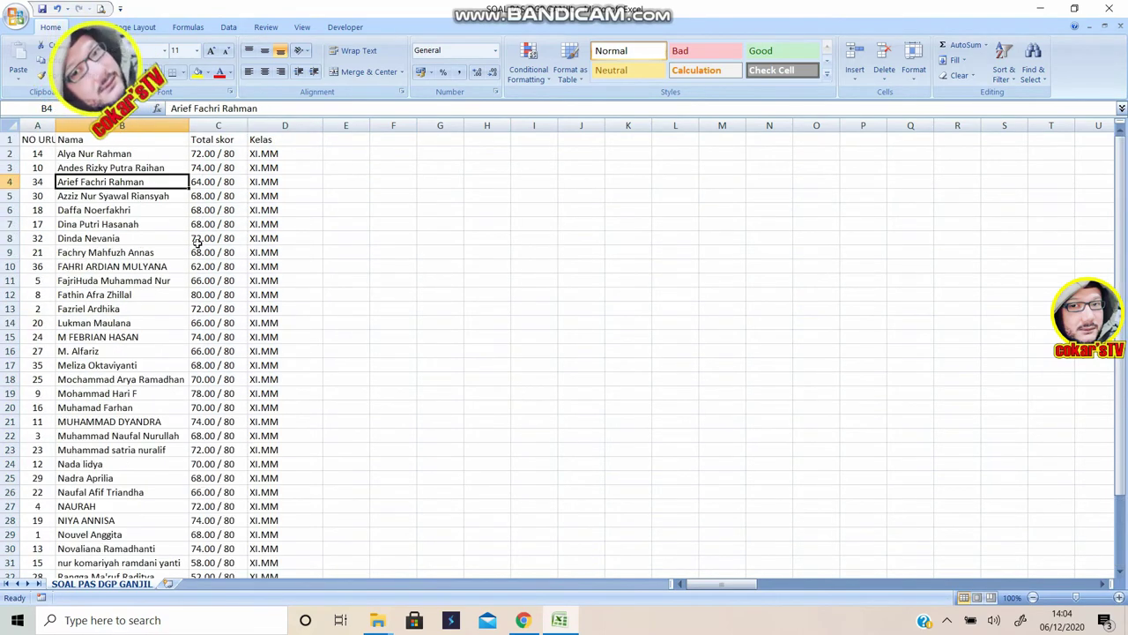
click(374, 226)
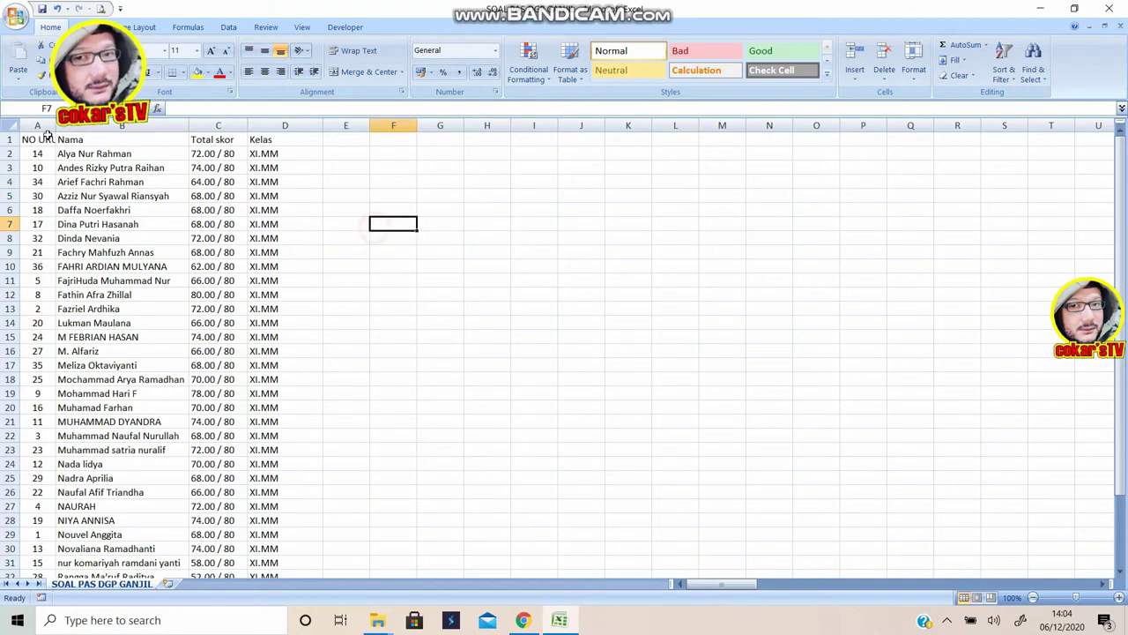
click(211, 156)
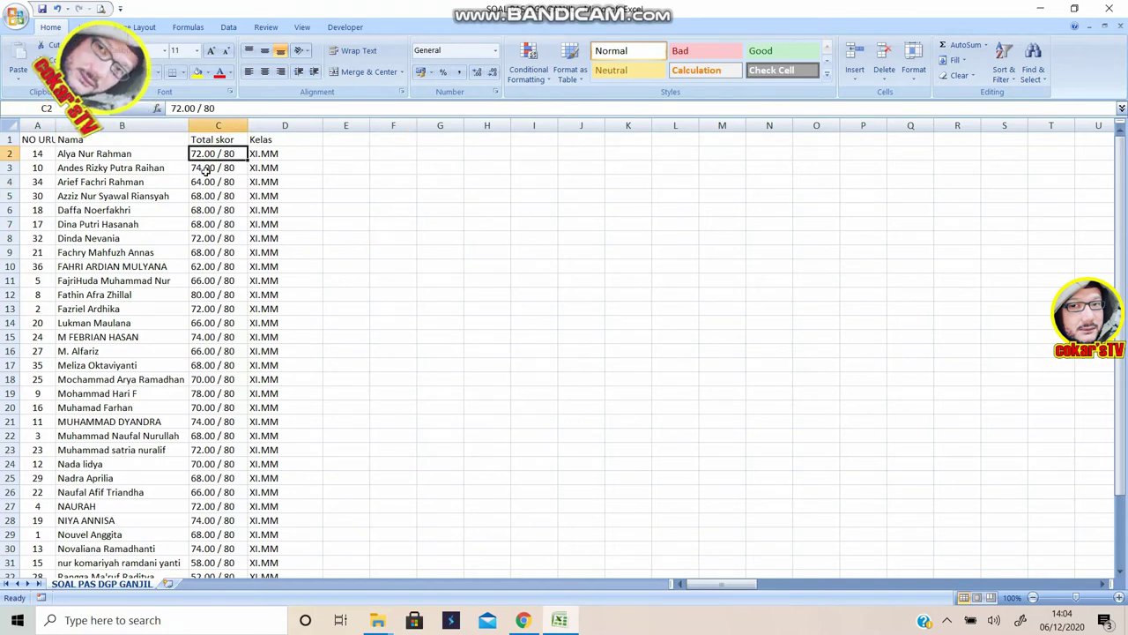
Renumber the NO URUT column by entering 1 and 2 in A2 and A3 and extending the series down to row 37
click(39, 153)
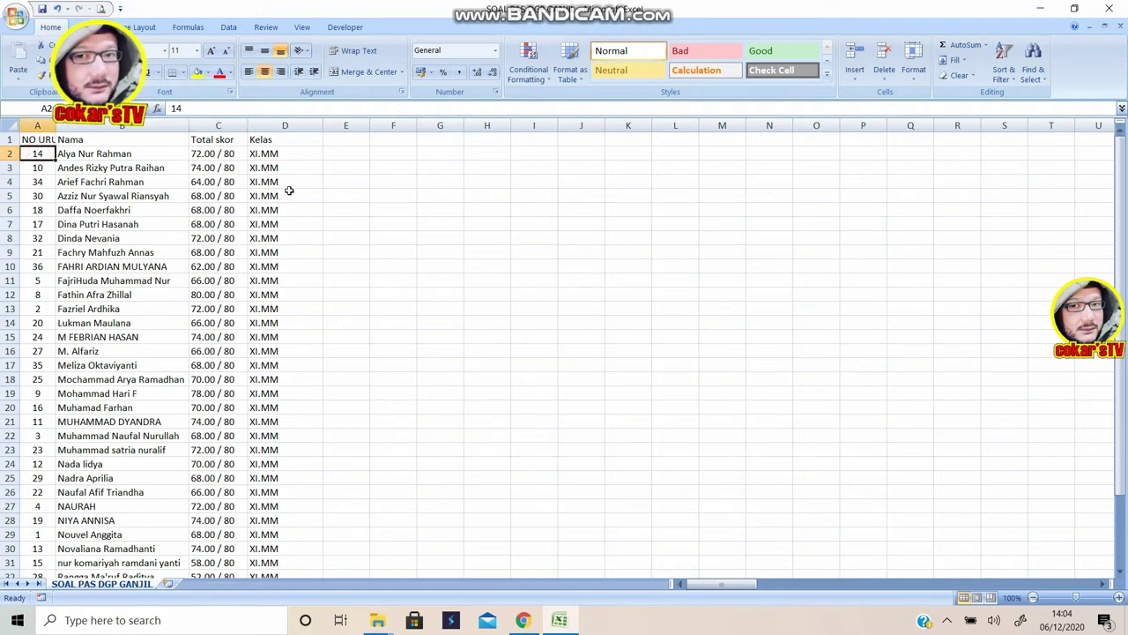
text(1)
key(Return)
text(2)
key(Return)
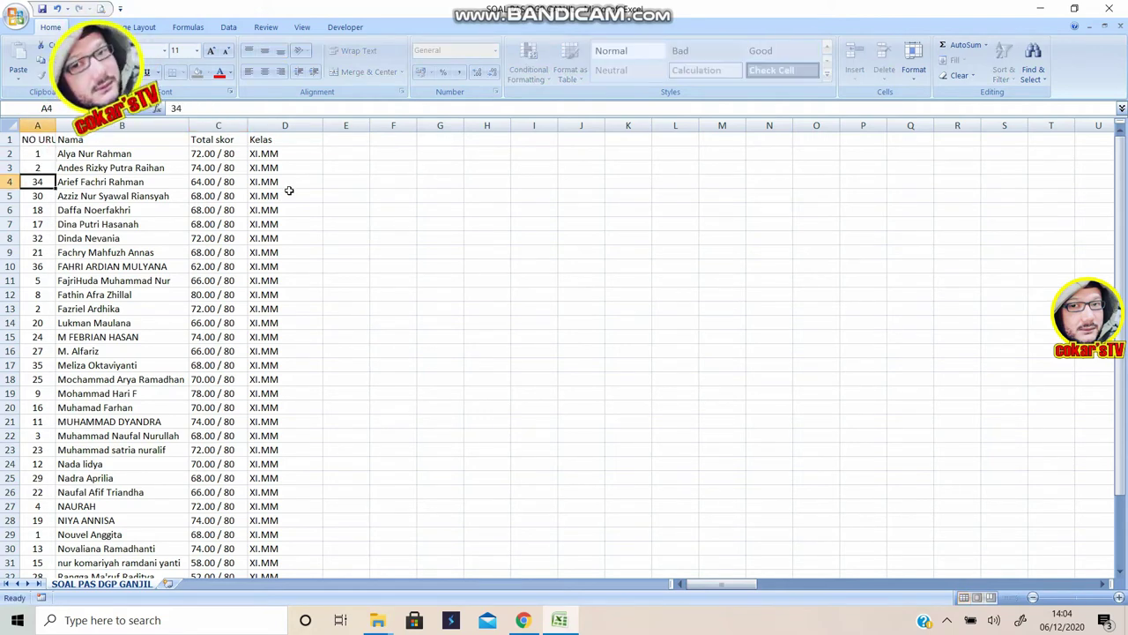
drag(38, 153, 45, 557)
scroll(385, 327, up, 3)
click(440, 224)
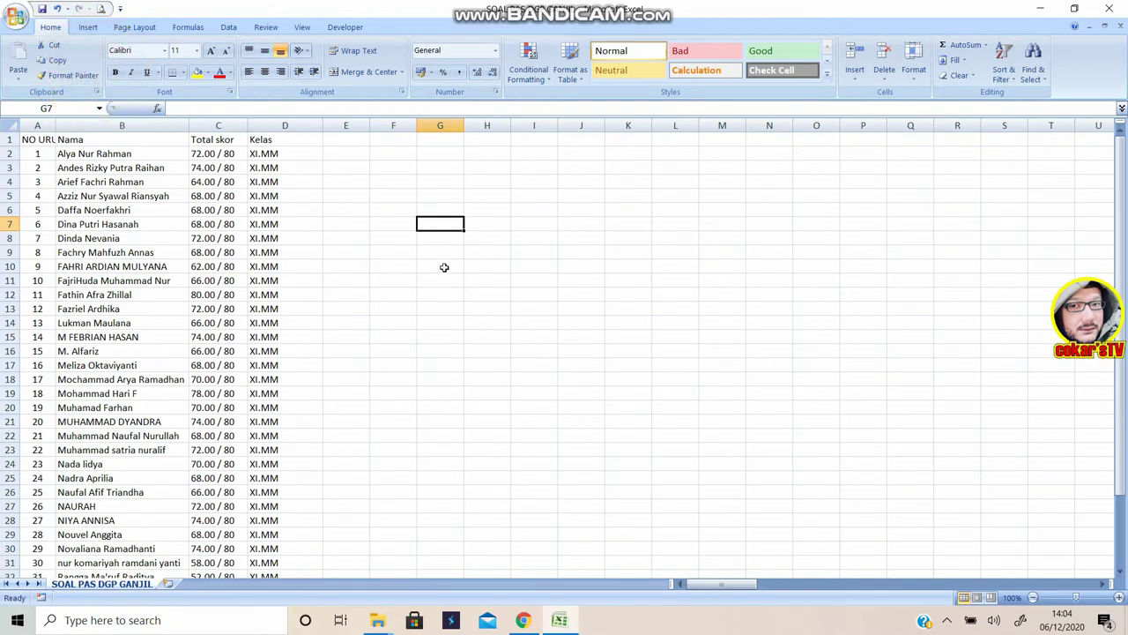
Insert an empty column between the Total skor and Kelas columns
click(210, 155)
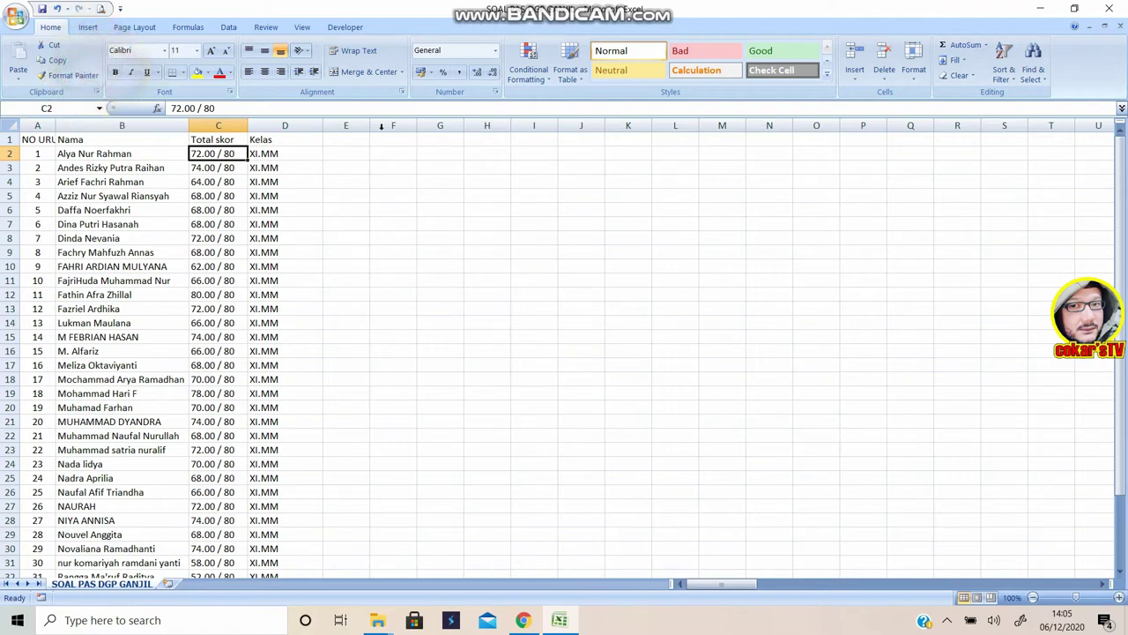
click(286, 125)
right_click(287, 125)
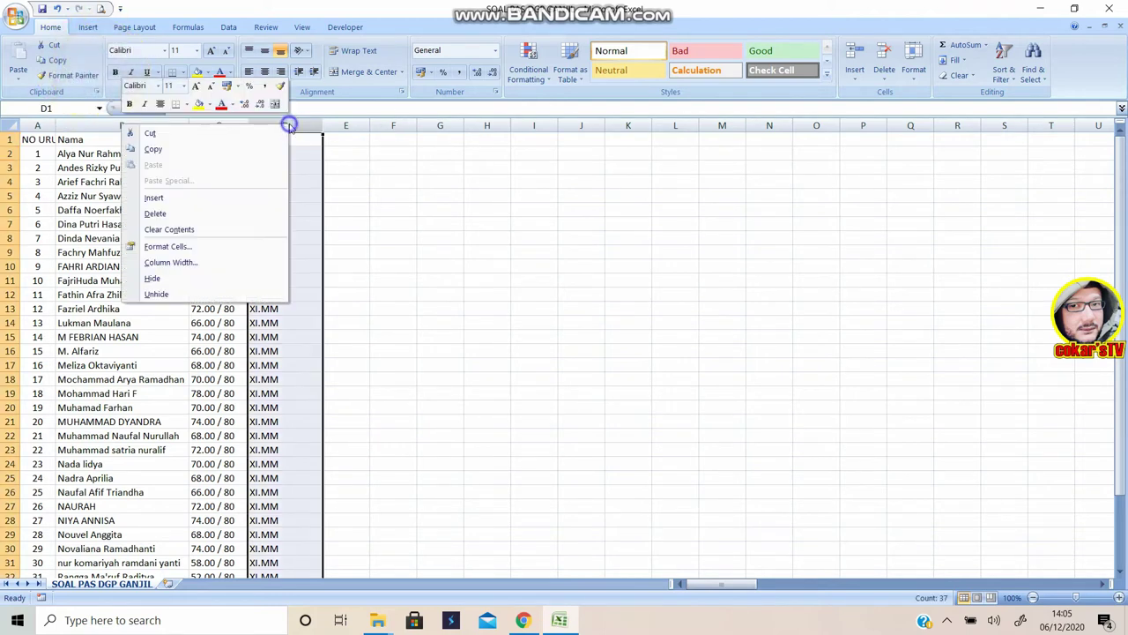
click(174, 199)
click(587, 237)
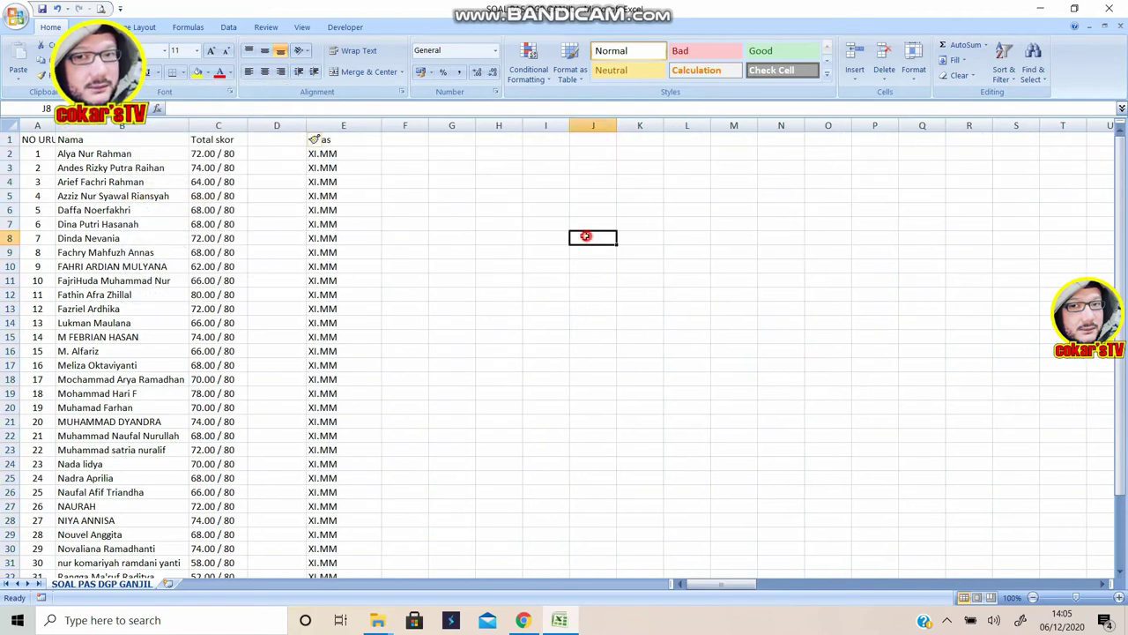
Enter the formula =LEFT(C2;5) in D2 to extract the score from the Total skor cell
click(268, 150)
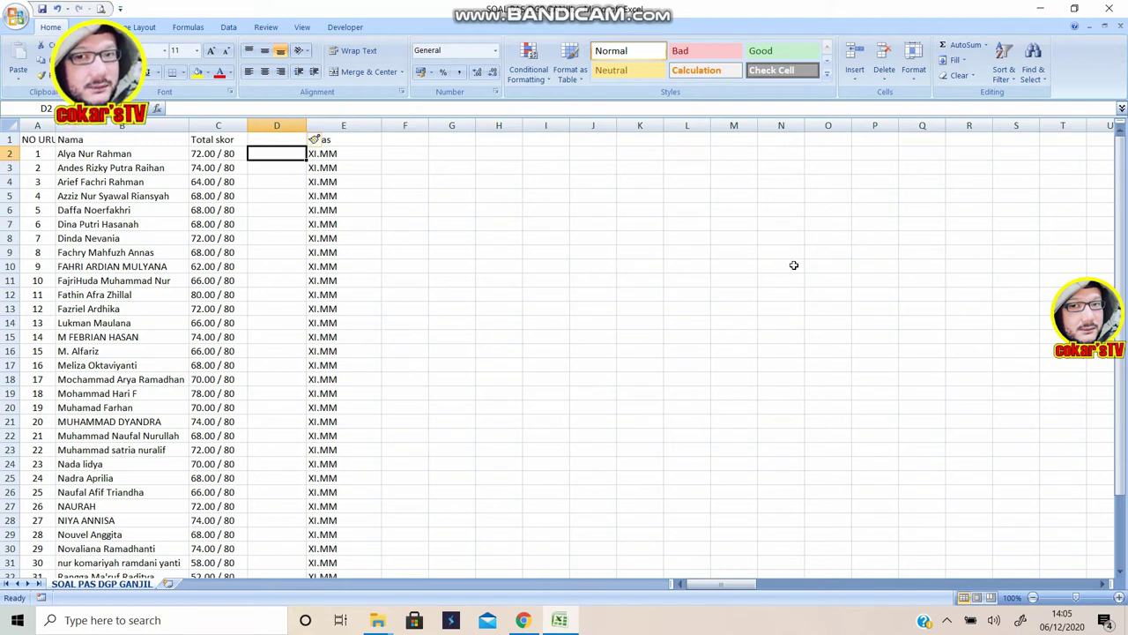
text(=)
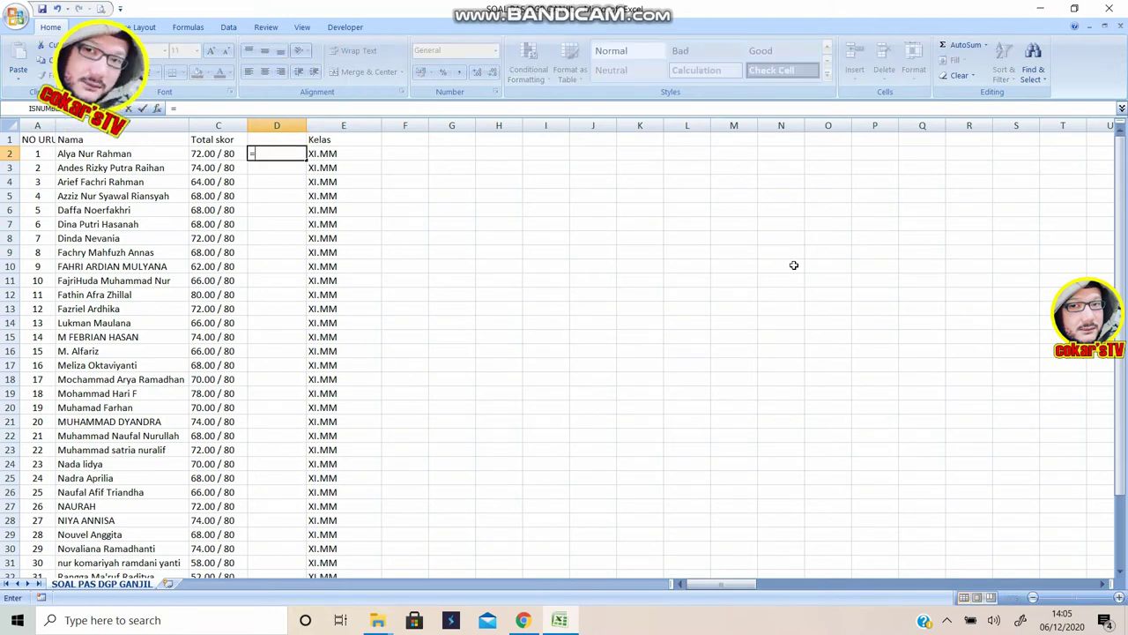
text(LEFT)
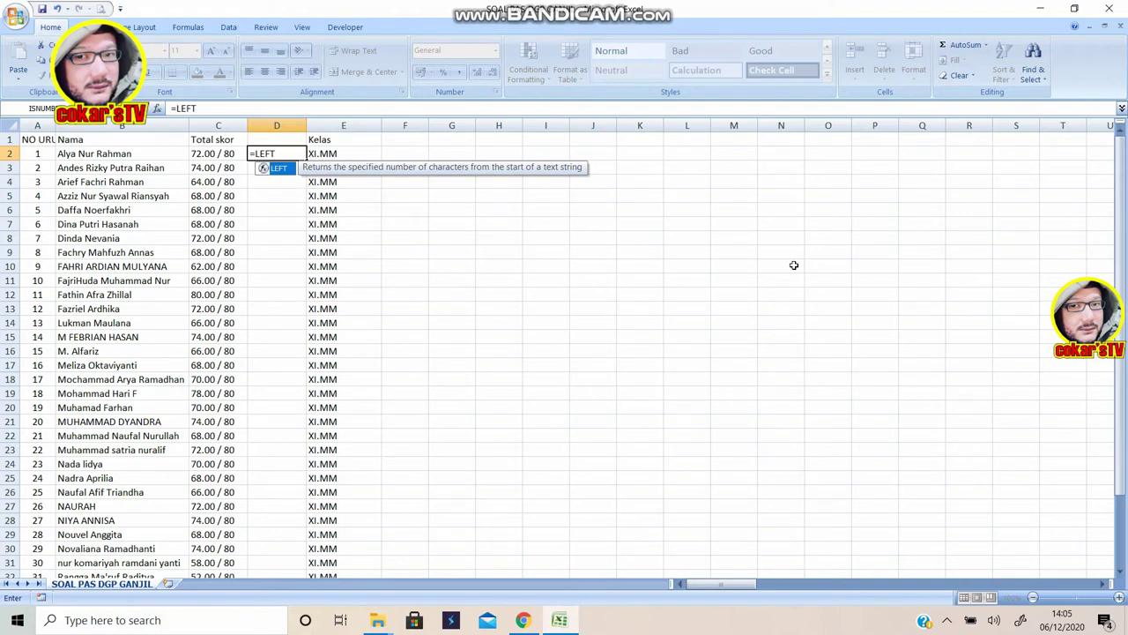
text(()
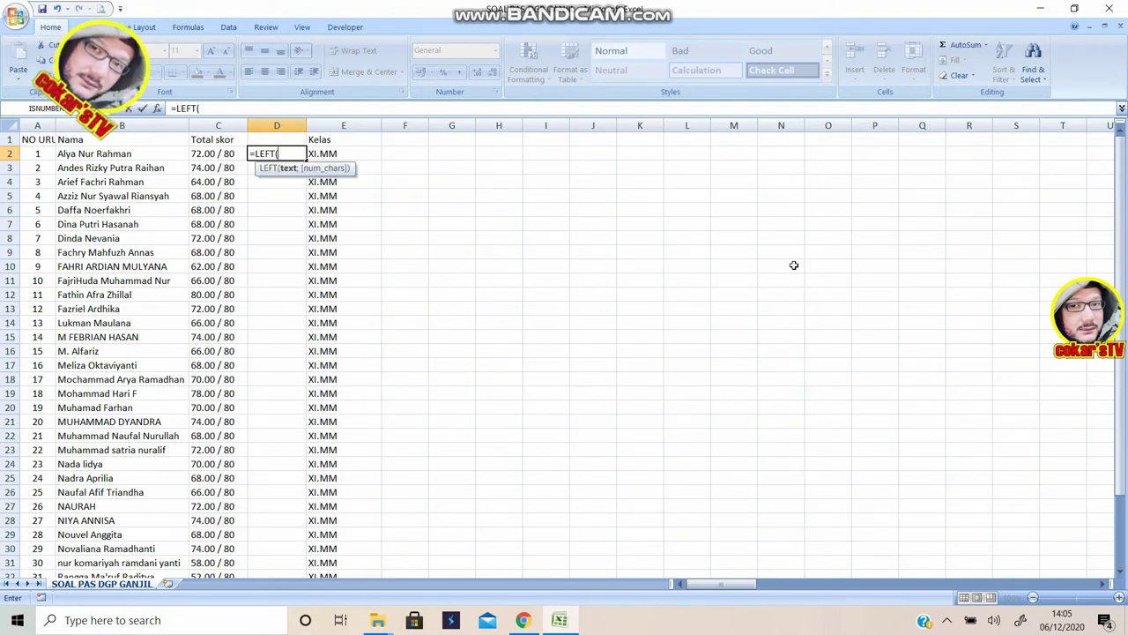
click(203, 154)
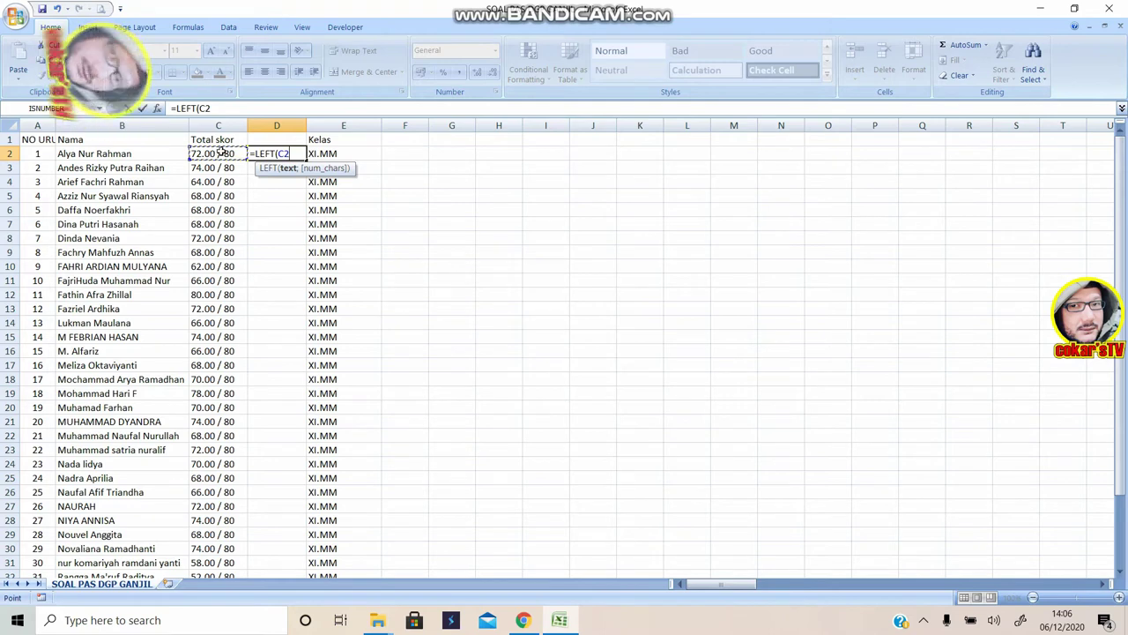
text(;)
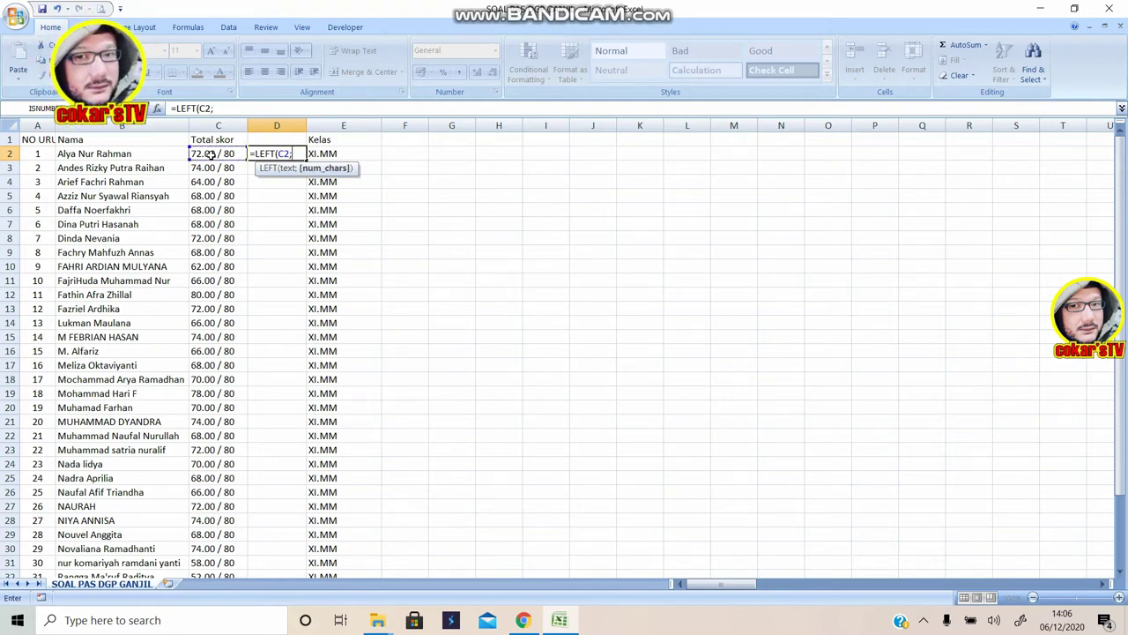
text(5)
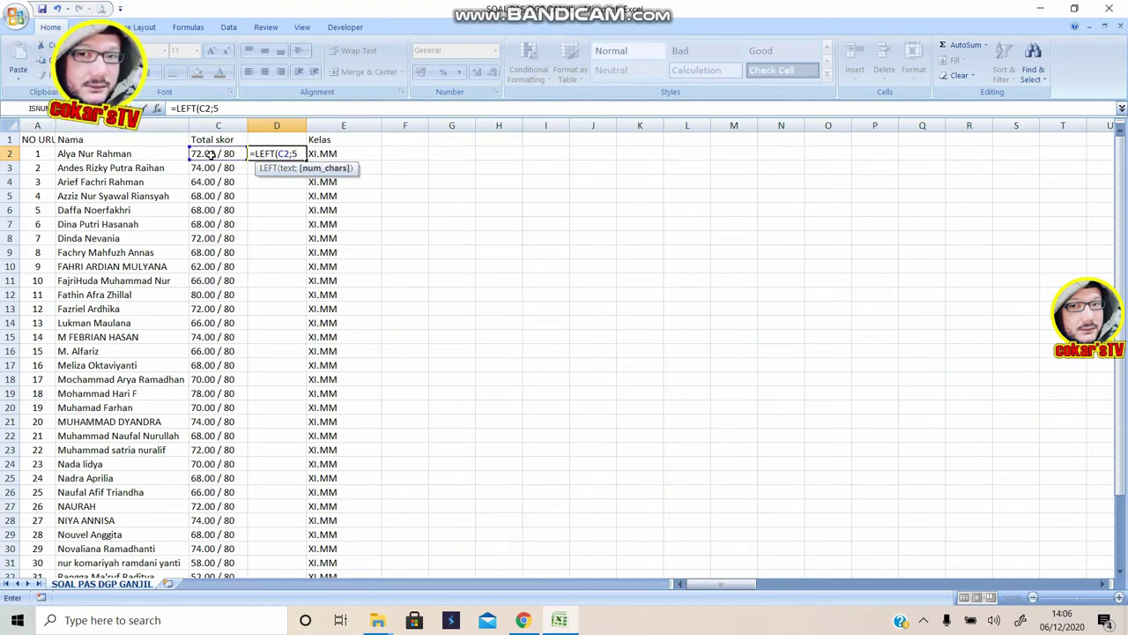
text())
key(Return)
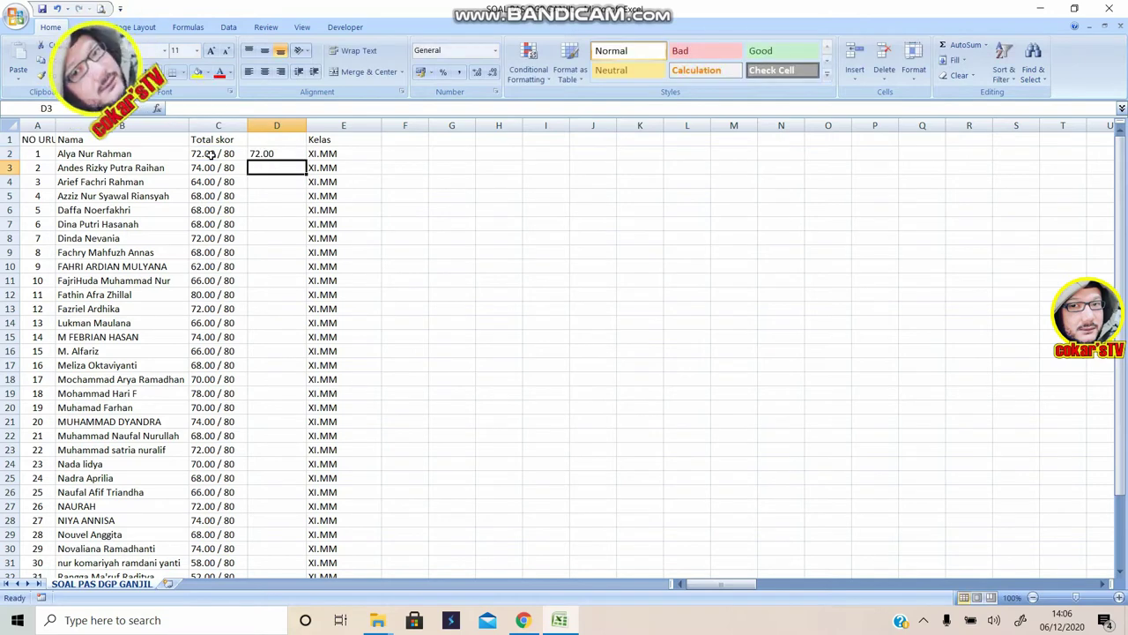
Copy the LEFT formula from D2 down to the last student in D37
click(276, 154)
drag(306, 160, 324, 552)
scroll(365, 368, up, 3)
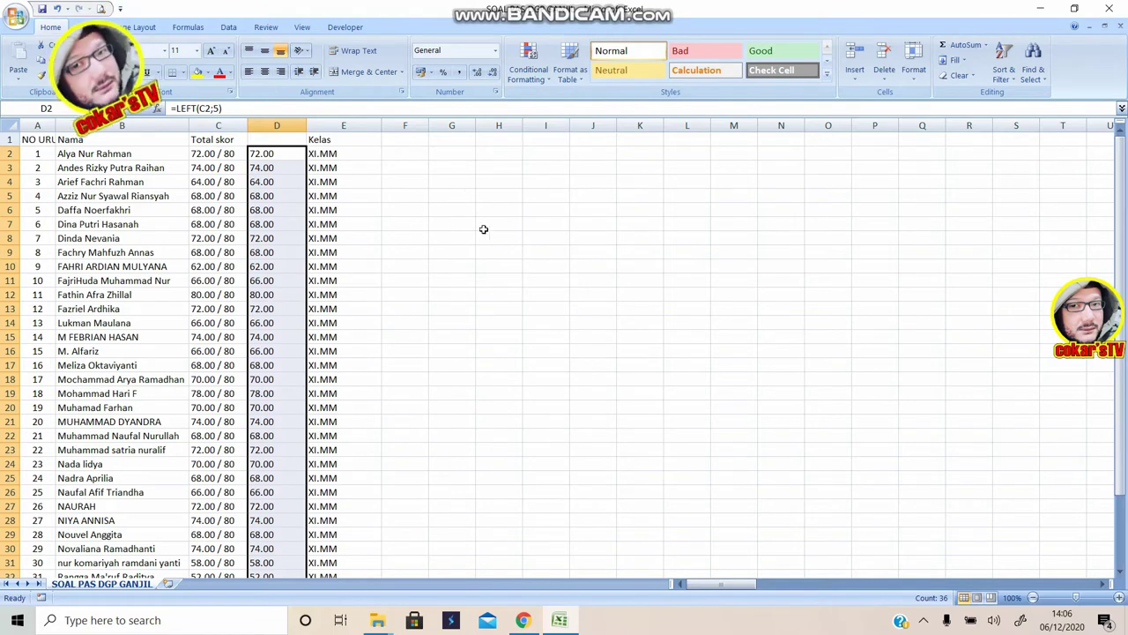
click(461, 197)
Compare the extracted scores in column D with the Total skor column down to the last student
click(261, 153)
drag(262, 153, 262, 548)
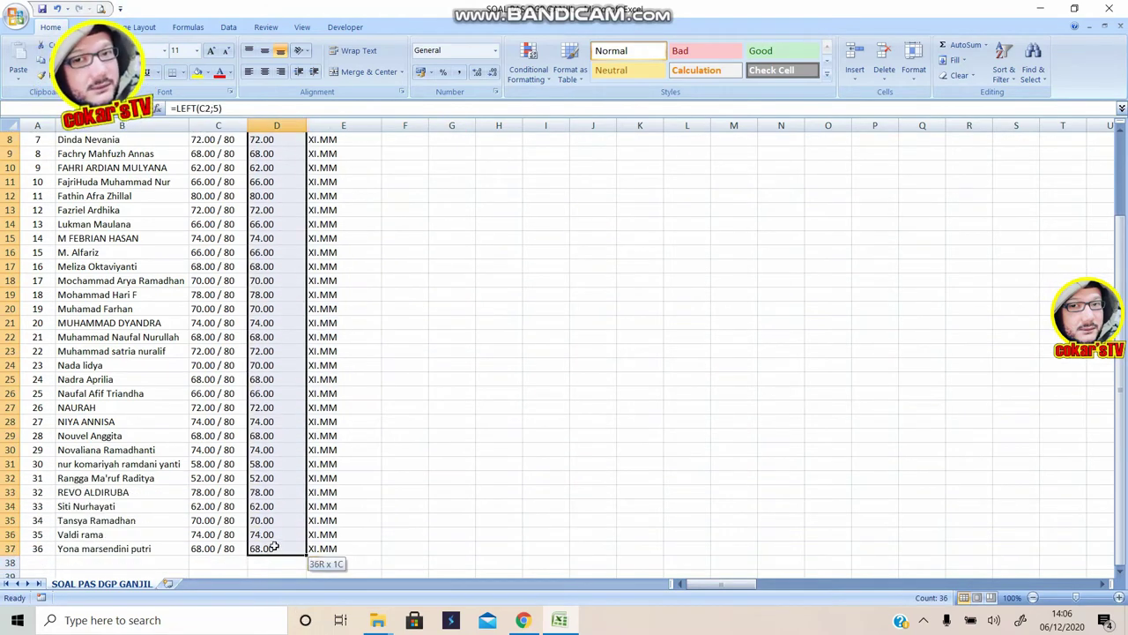
scroll(388, 353, up, 3)
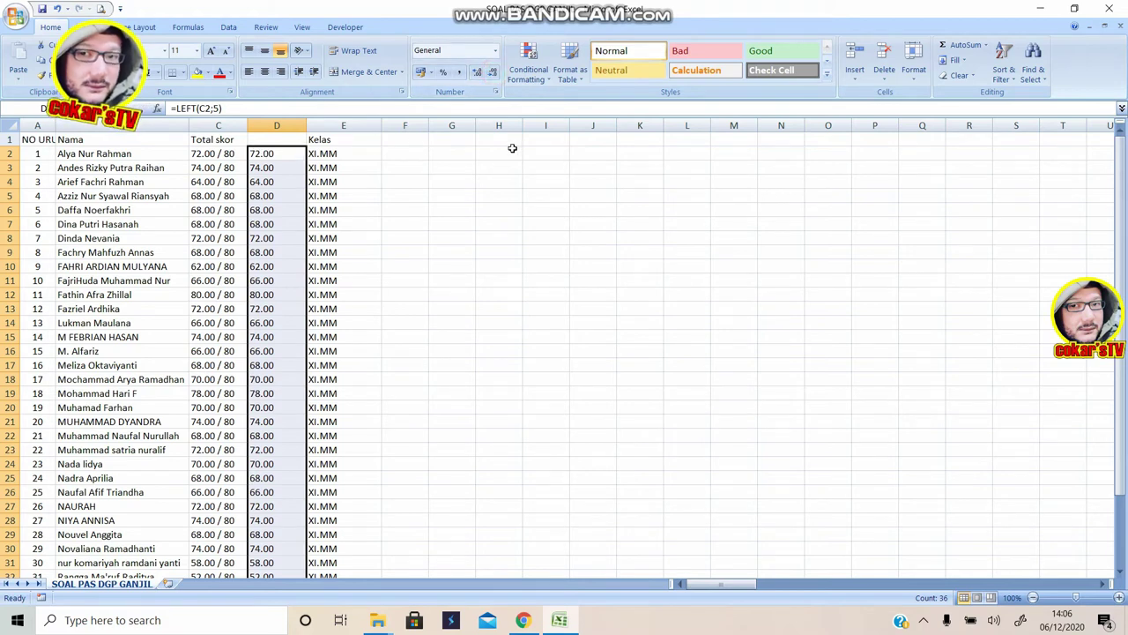
click(404, 154)
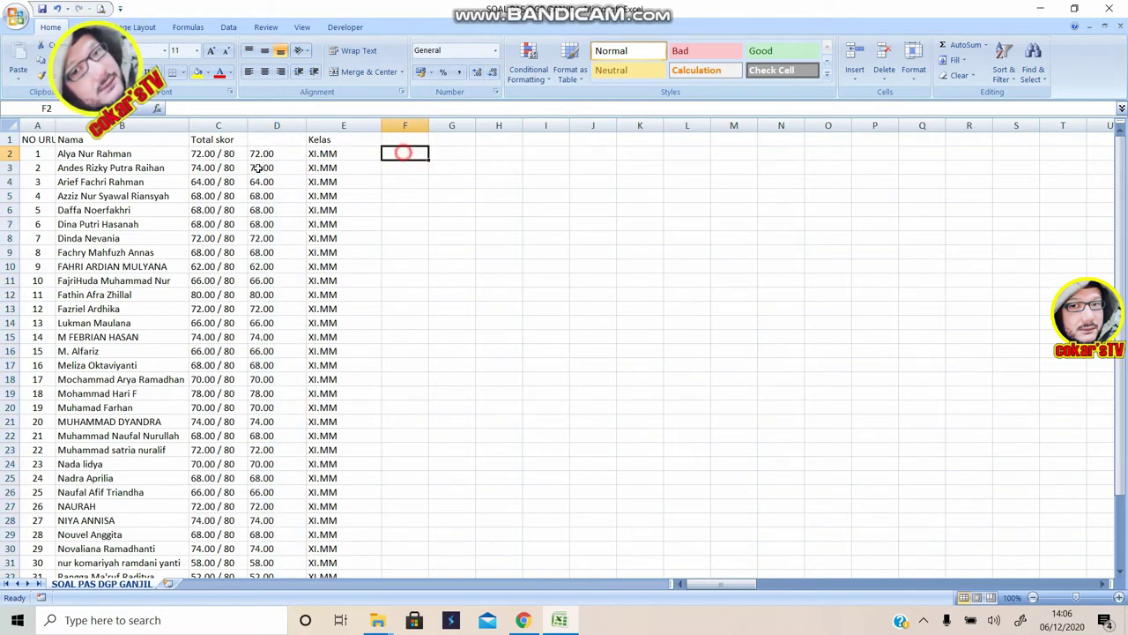
click(264, 154)
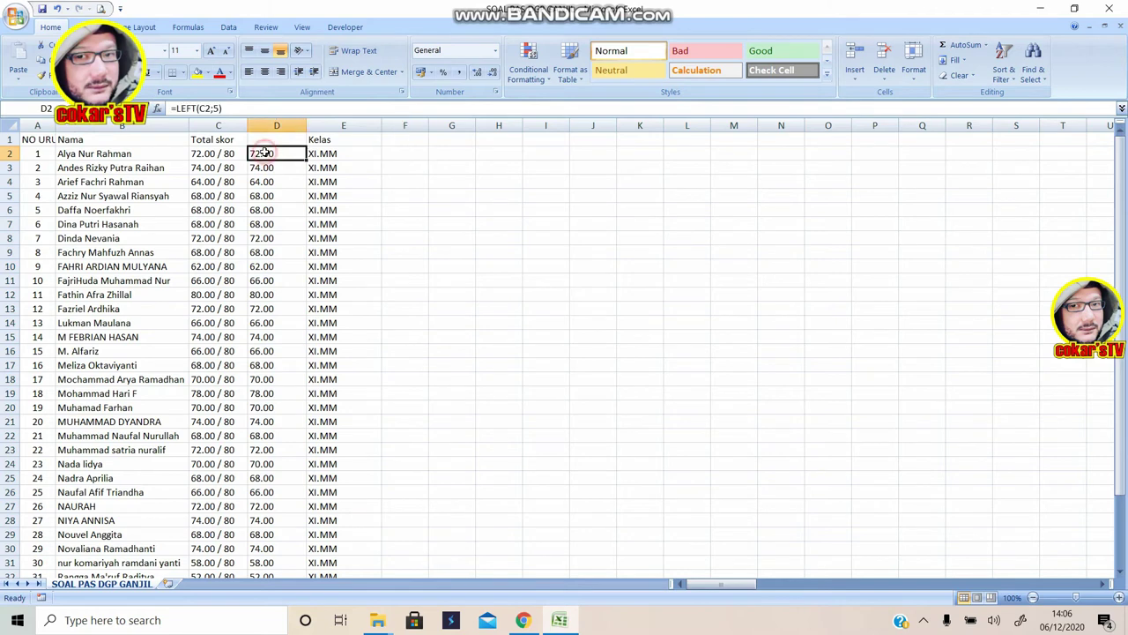
scroll(322, 155, down, 8)
scroll(322, 155, up, 4)
scroll(325, 155, up, 4)
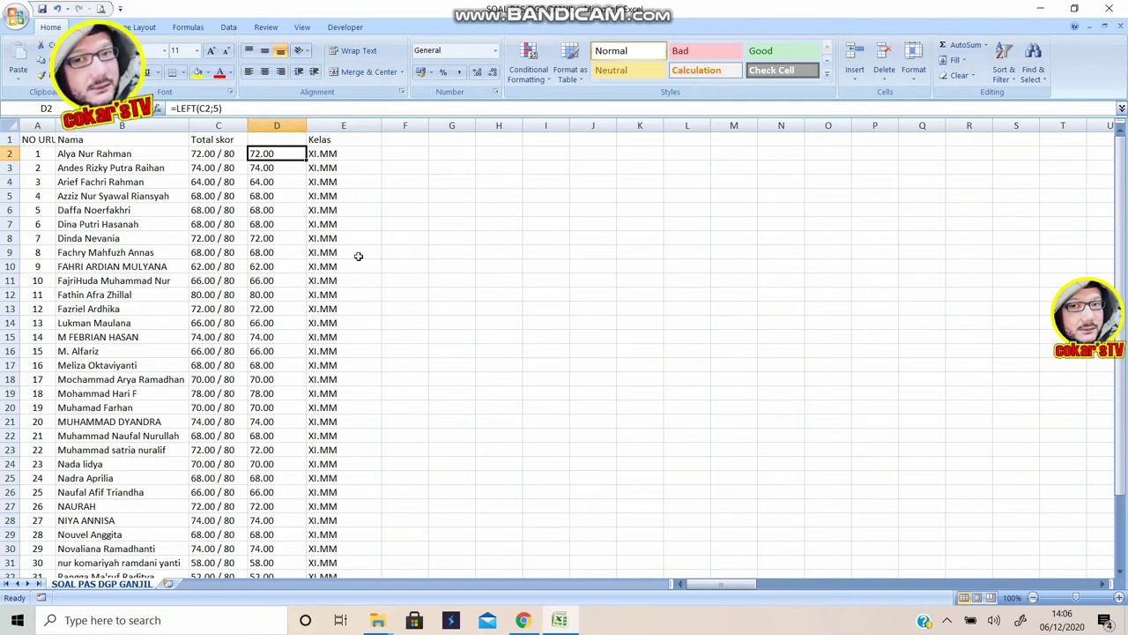
scroll(488, 246, down, 2)
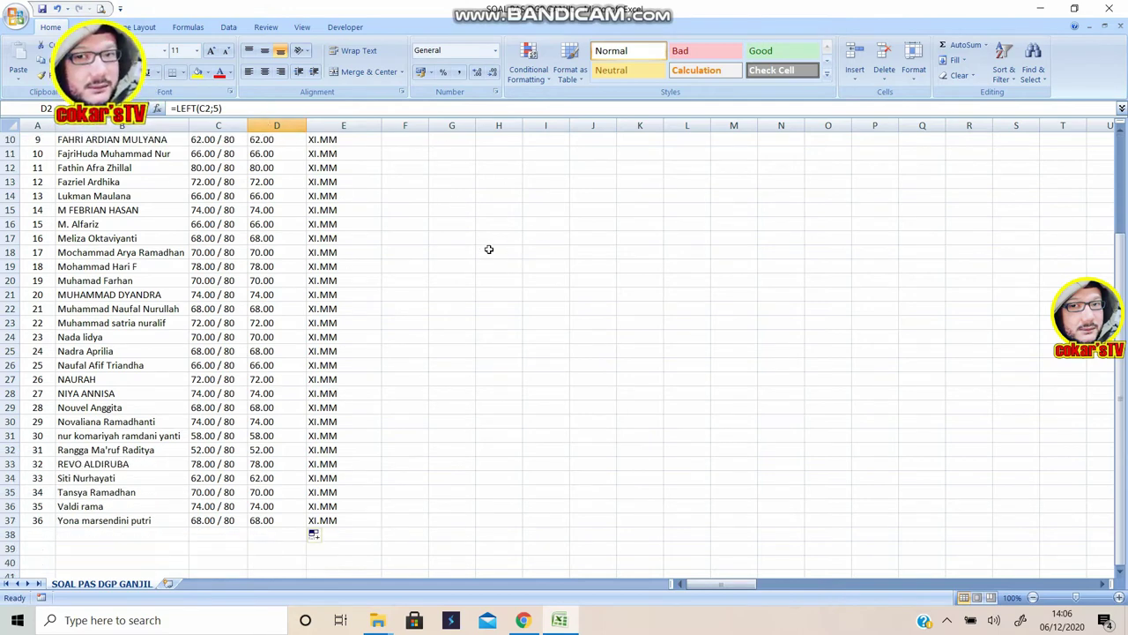
scroll(490, 250, up, 2)
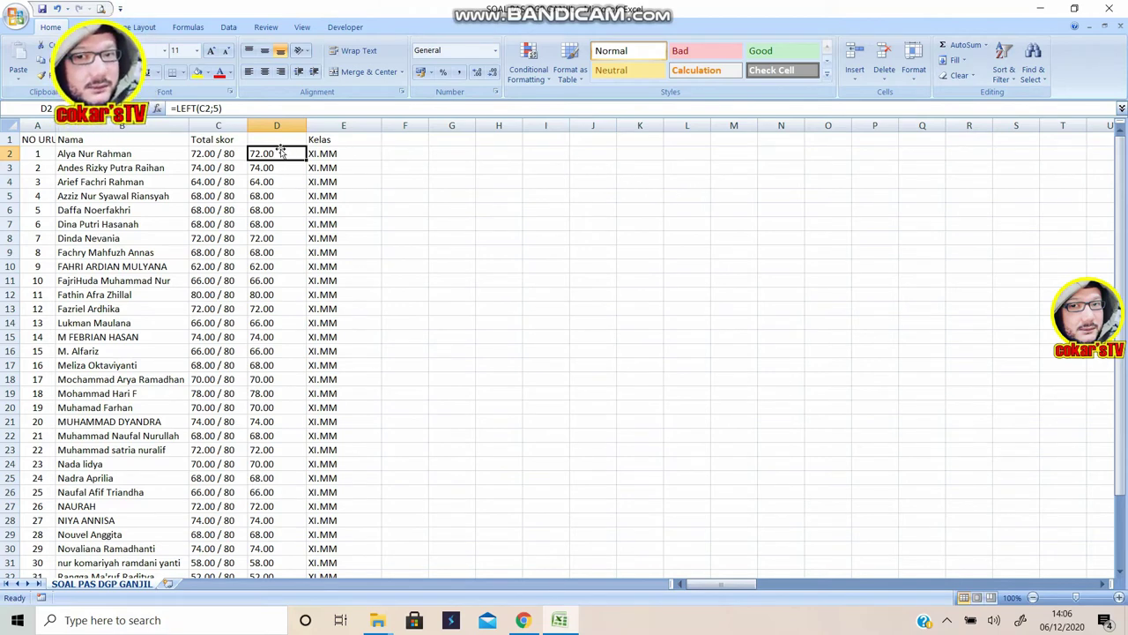
scroll(282, 231, down, 8)
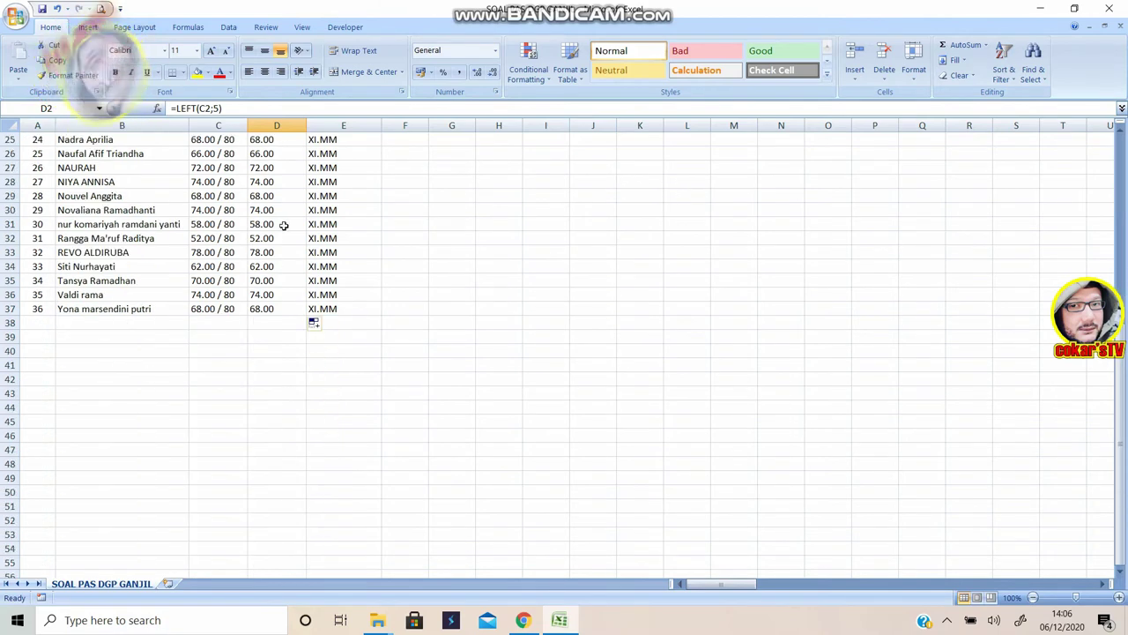
Enter the trial score 67 in G2, on the first student's row
scroll(284, 226, up, 8)
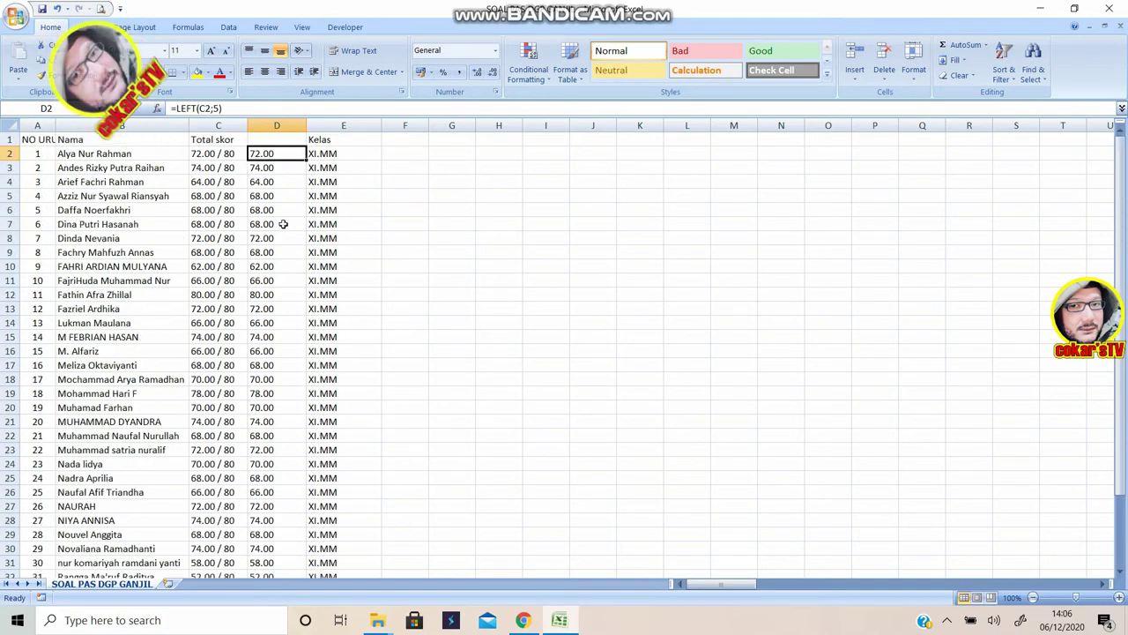
click(450, 154)
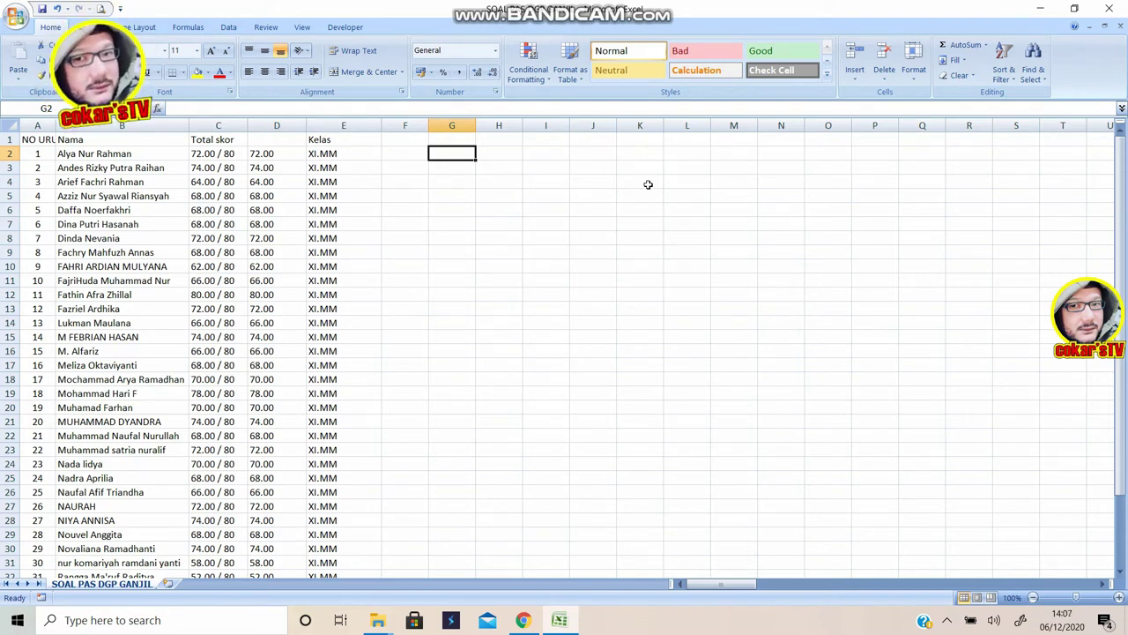
text(67)
key(Return)
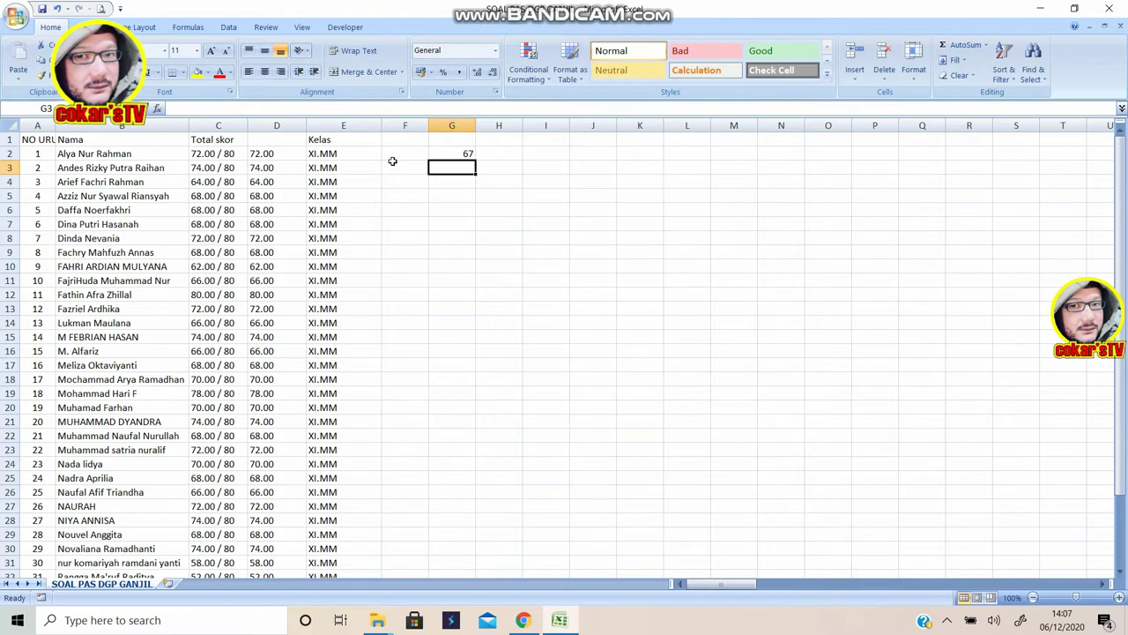
Enter the formula =AVERAGE(D2:G2) in H2 to test averaging the extracted score with the trial score
click(505, 154)
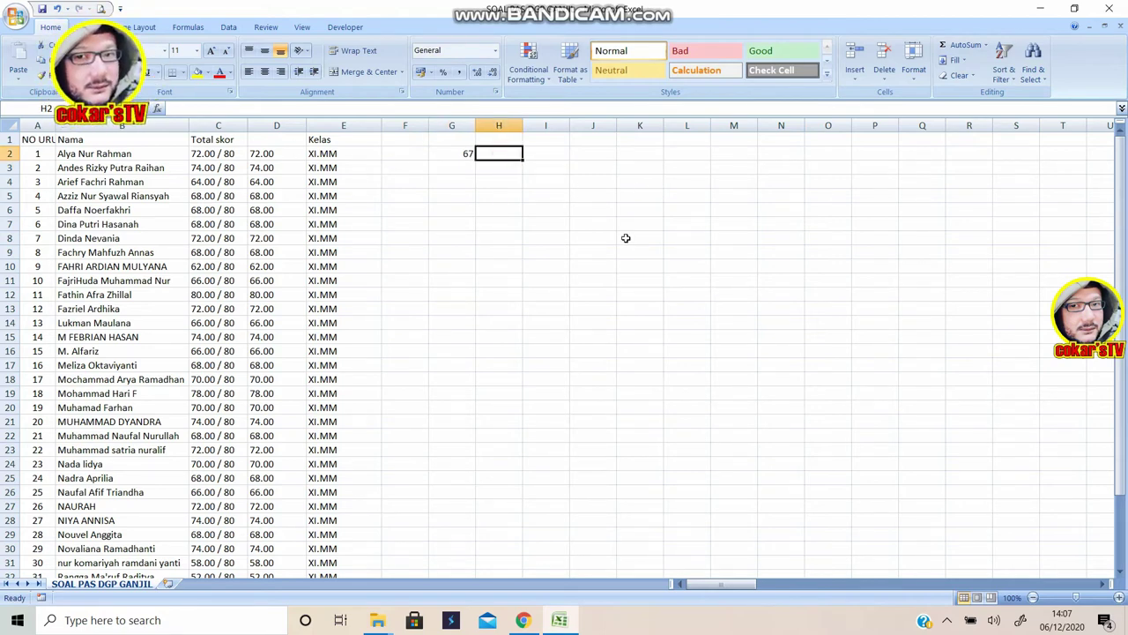
text(=)
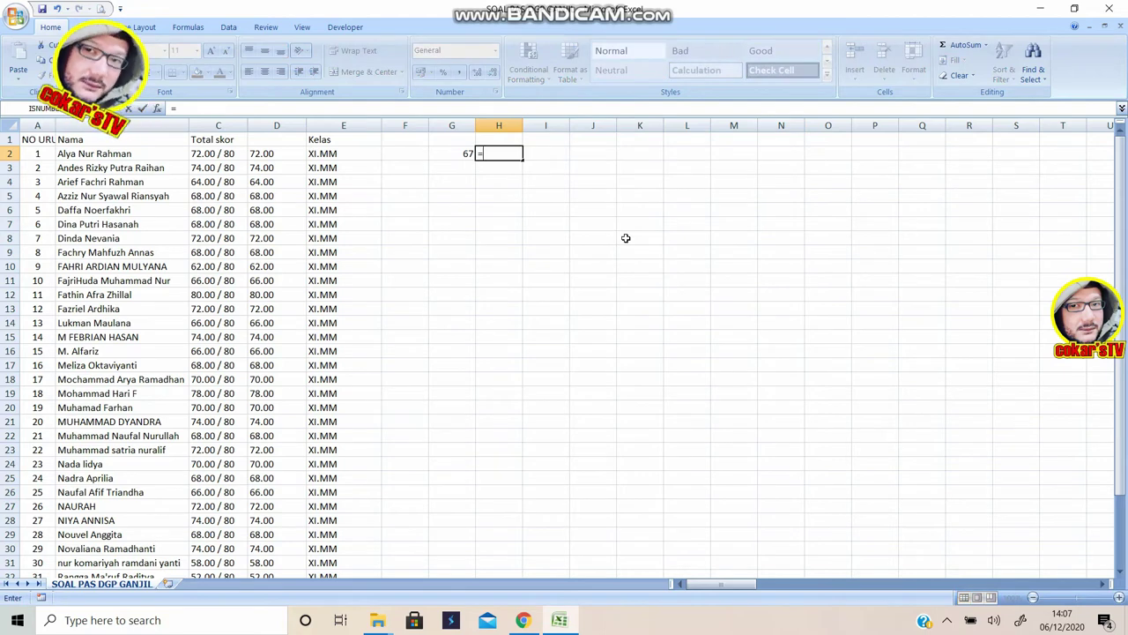
text(E)
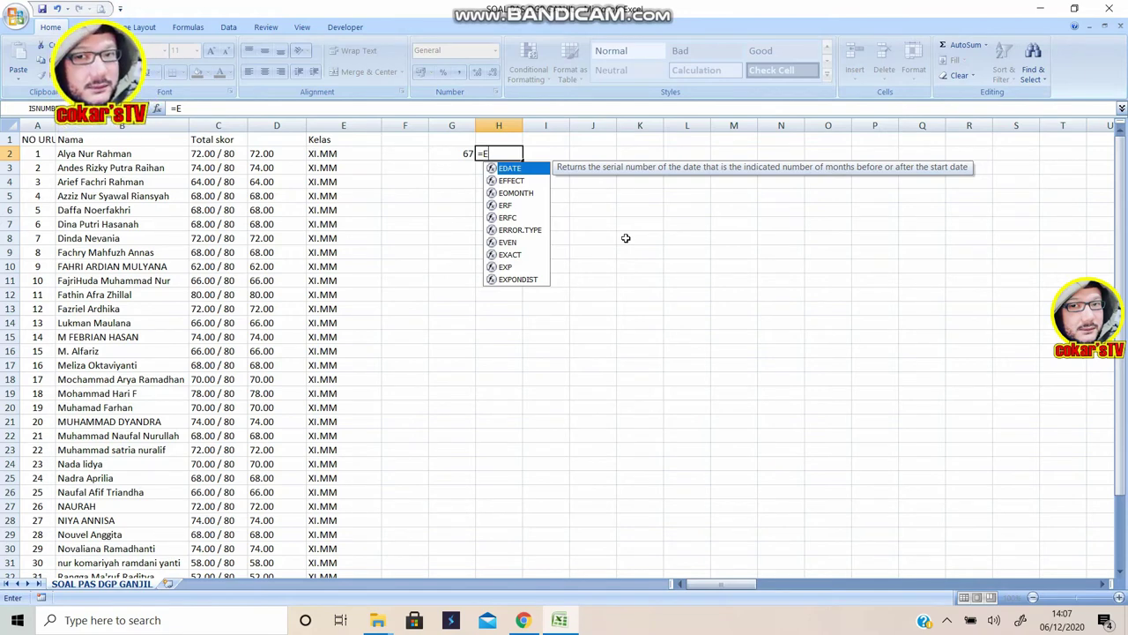
key(BackSpace)
text(AVER)
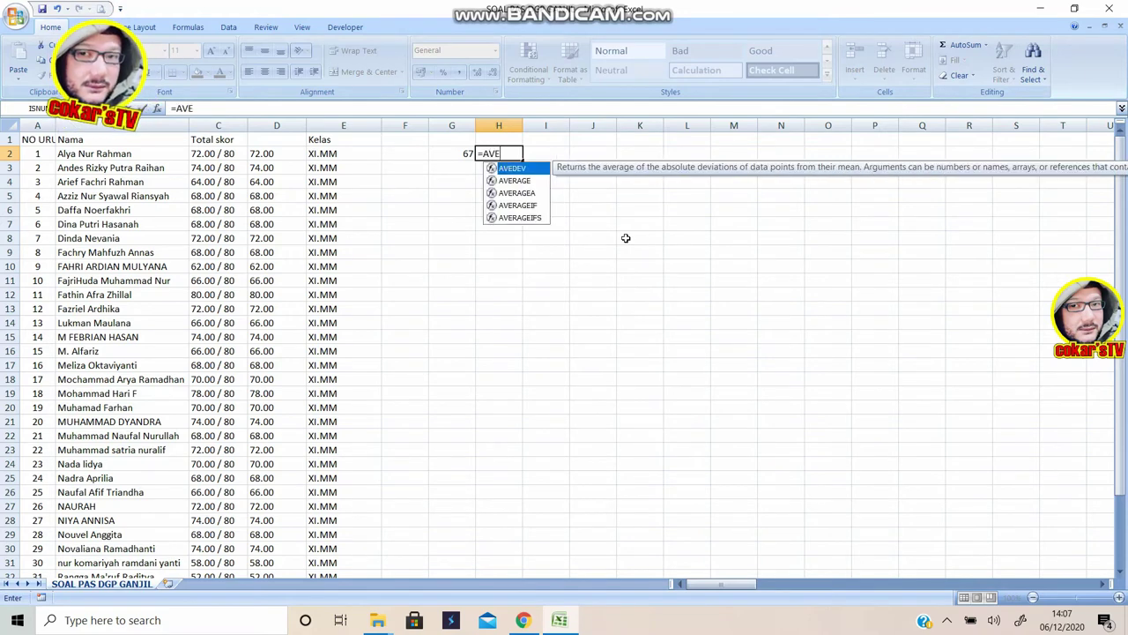
text(AGE)
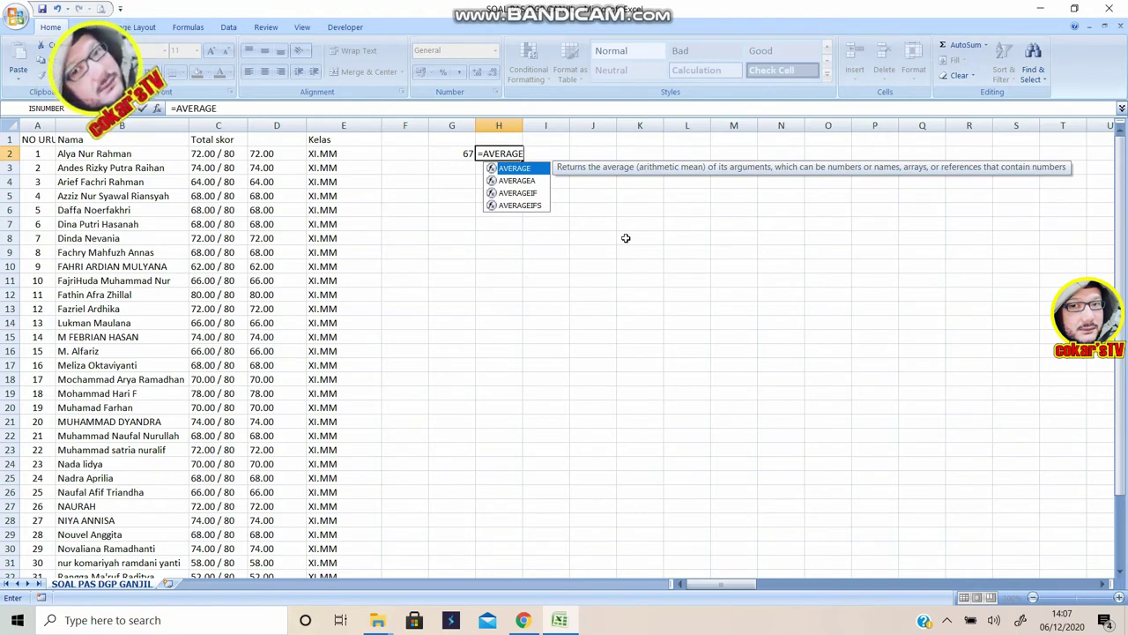
text(()
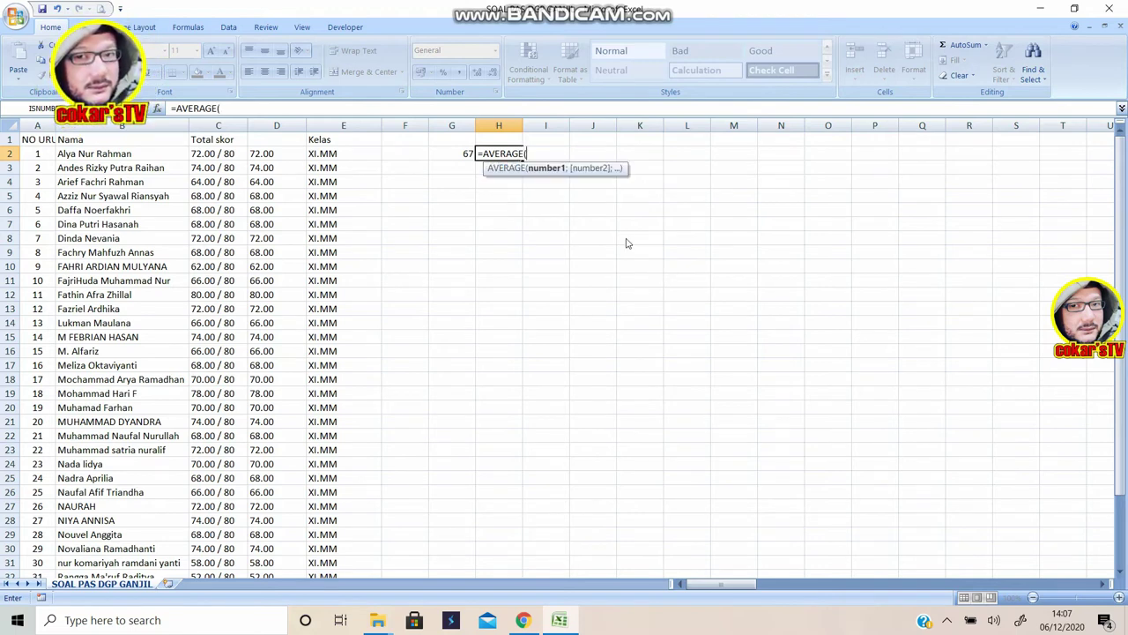
click(257, 154)
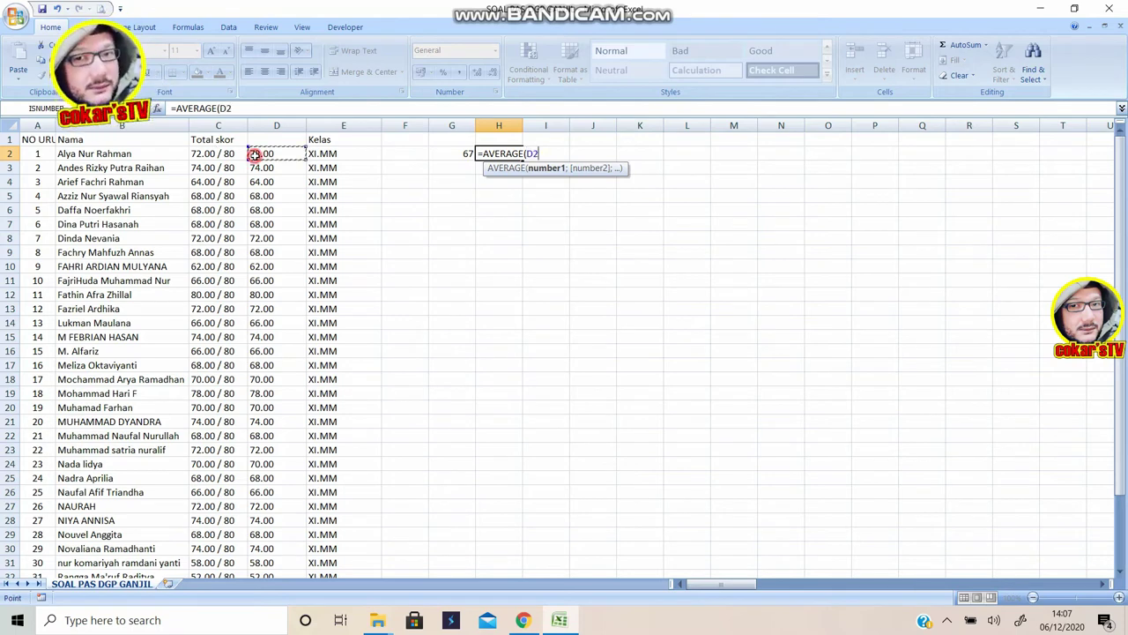
shift+click(463, 155)
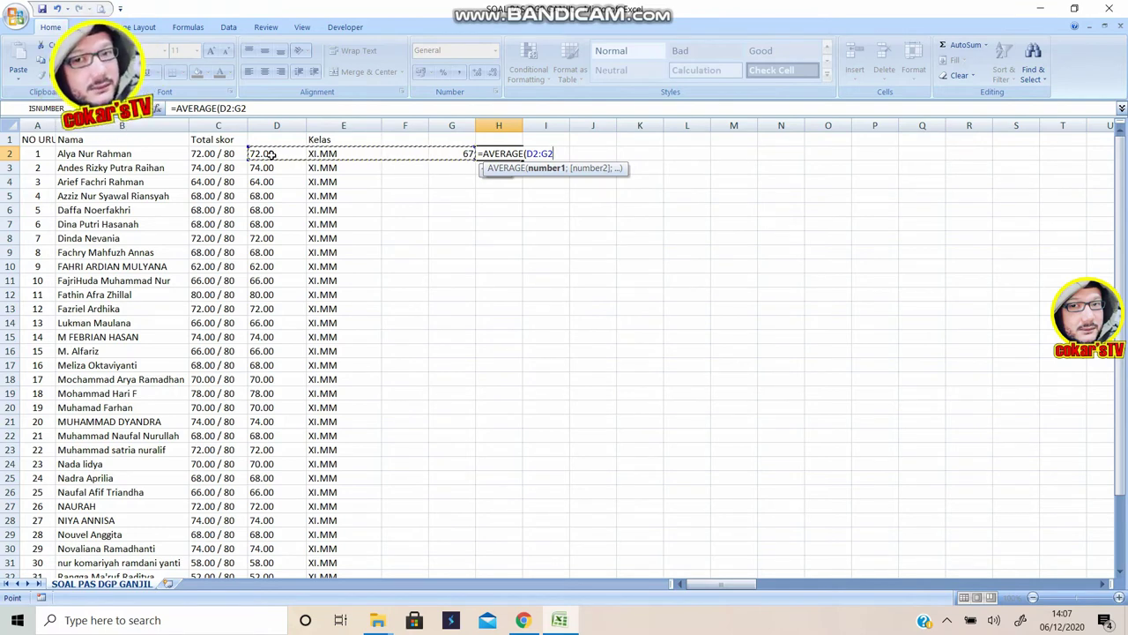
text())
key(Return)
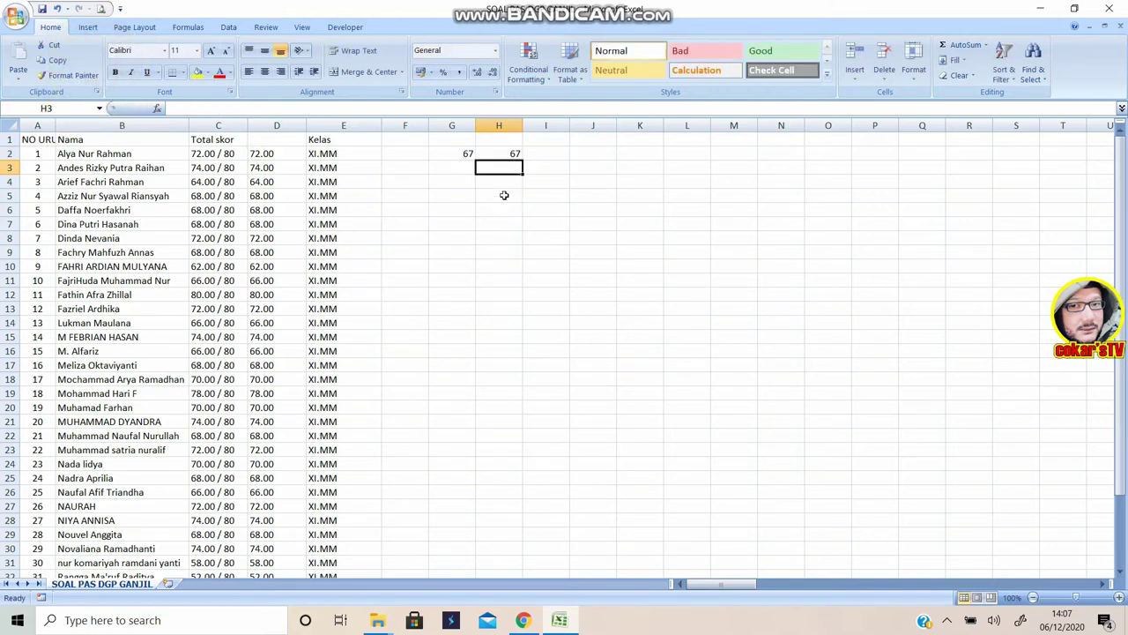
Compare the AVERAGE formula in H2 with the LEFT formula in D2 to check whether the extracted score is counted
click(510, 153)
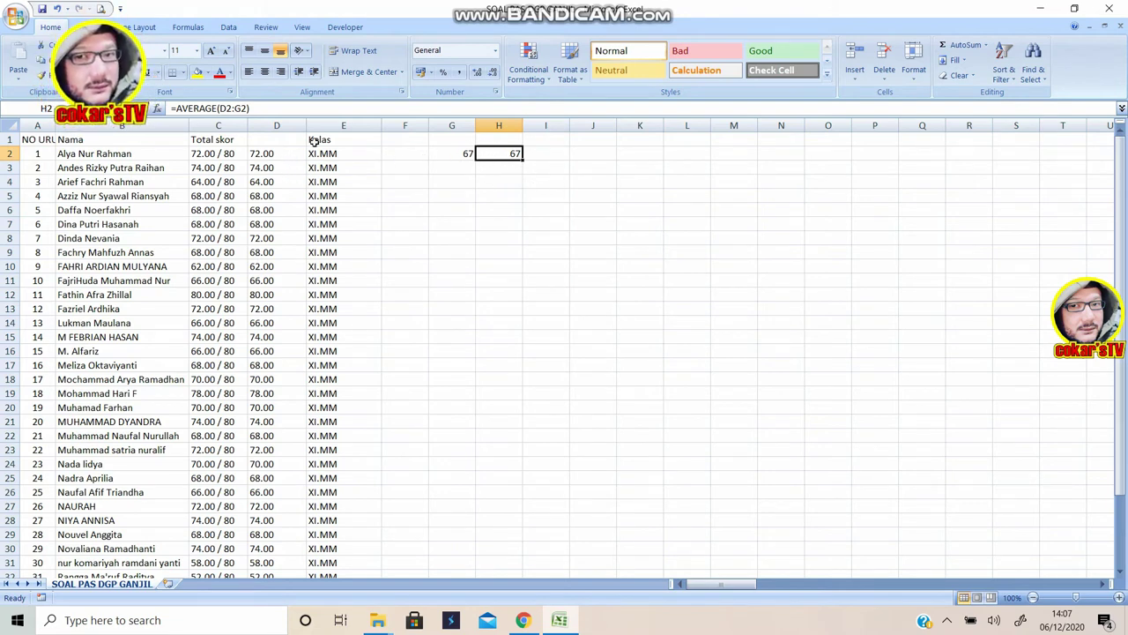
click(283, 167)
click(277, 154)
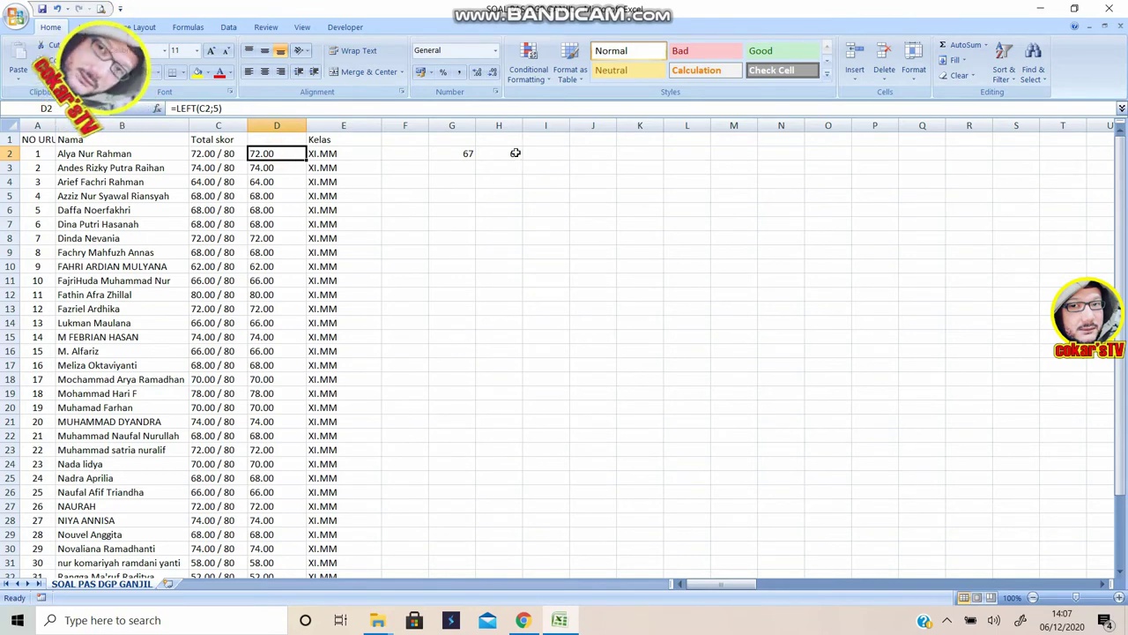
click(514, 154)
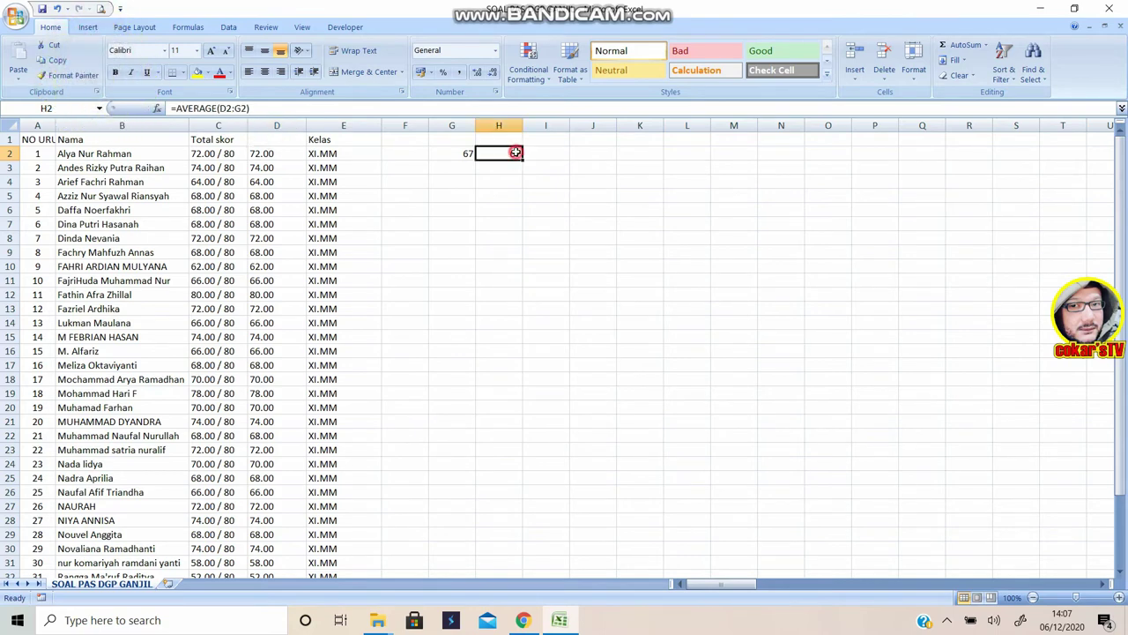
click(267, 155)
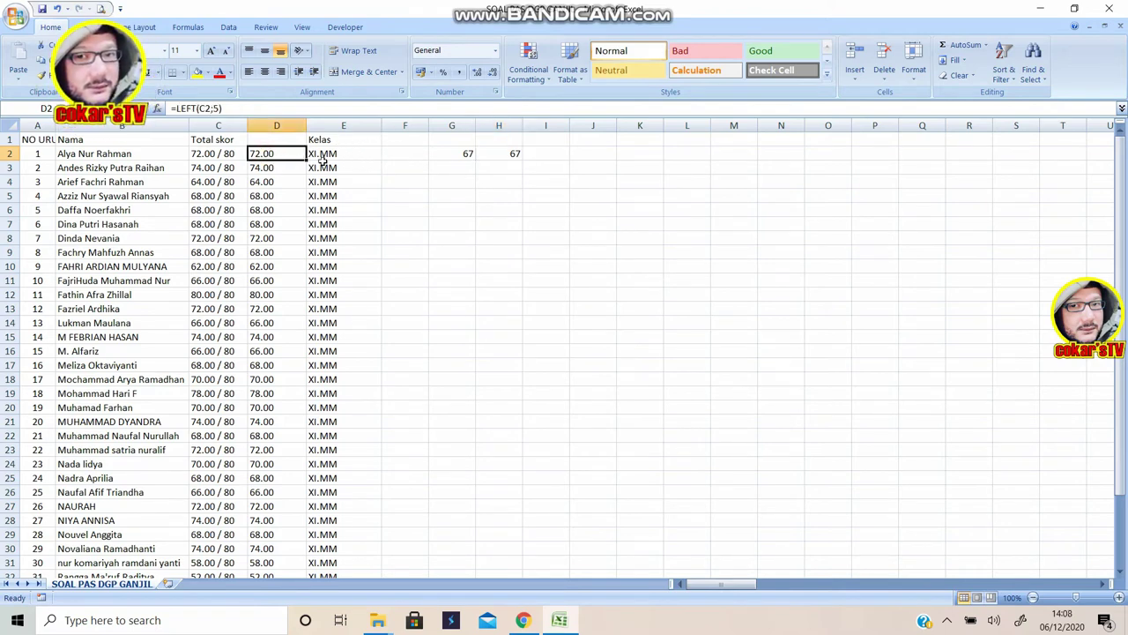
click(520, 153)
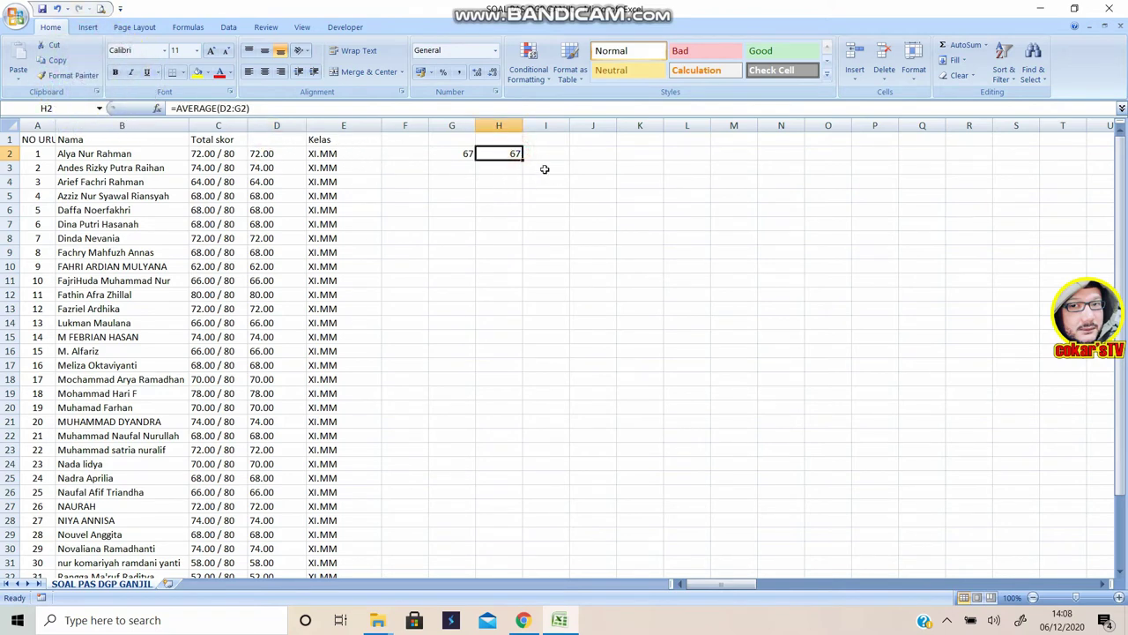
scroll(499, 159, down, 2)
scroll(499, 160, up, 2)
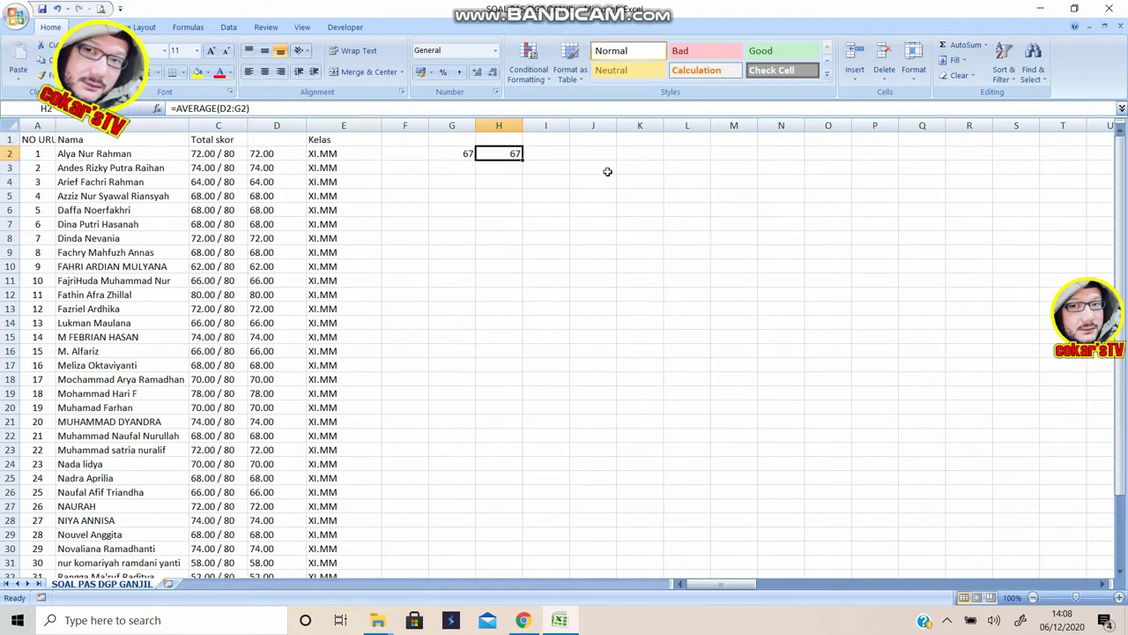
Delete columns G and H holding the trial score and its average
drag(465, 126, 499, 126)
right_click(464, 126)
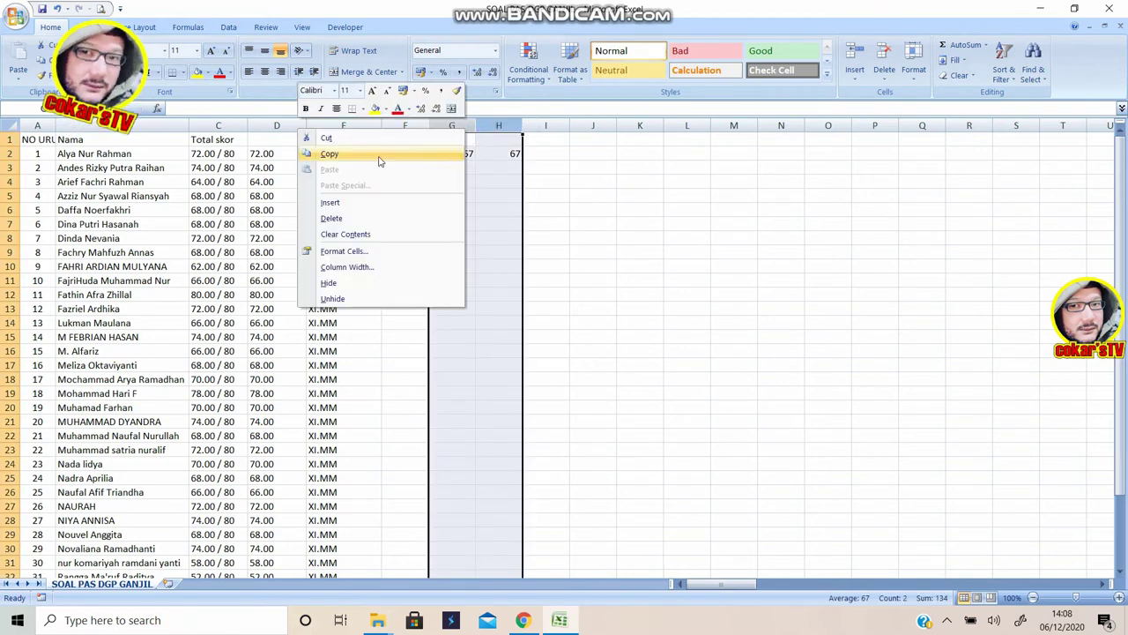
click(351, 217)
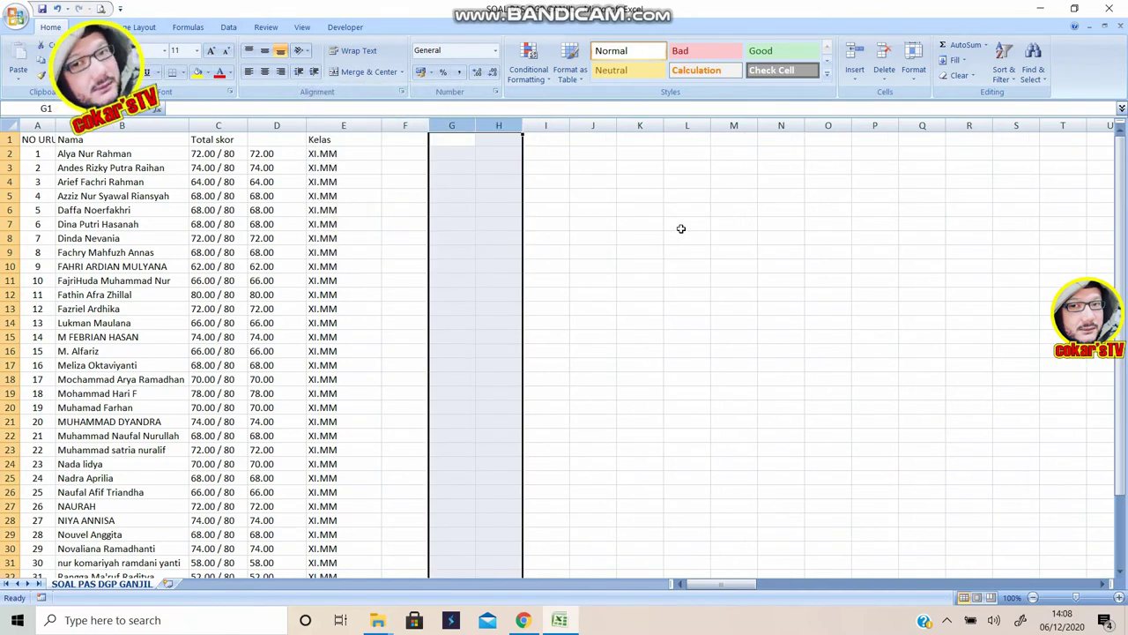
Replace the LEFT formulas in D2, D3 and D4 with the plain numbers 72, 74 and 64
click(268, 153)
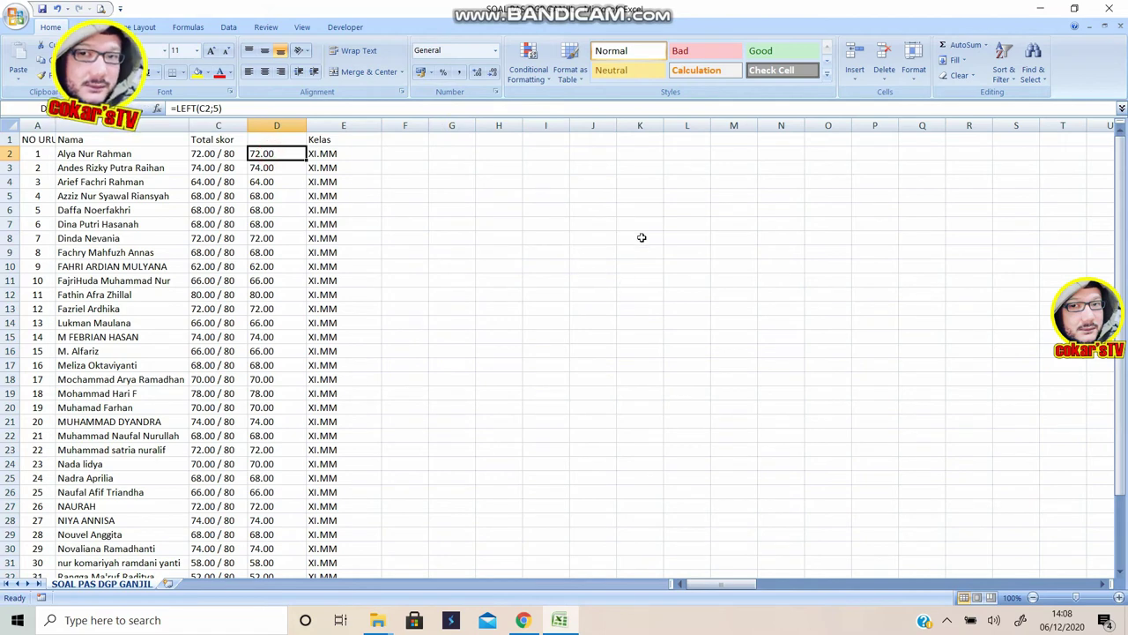
text(7)
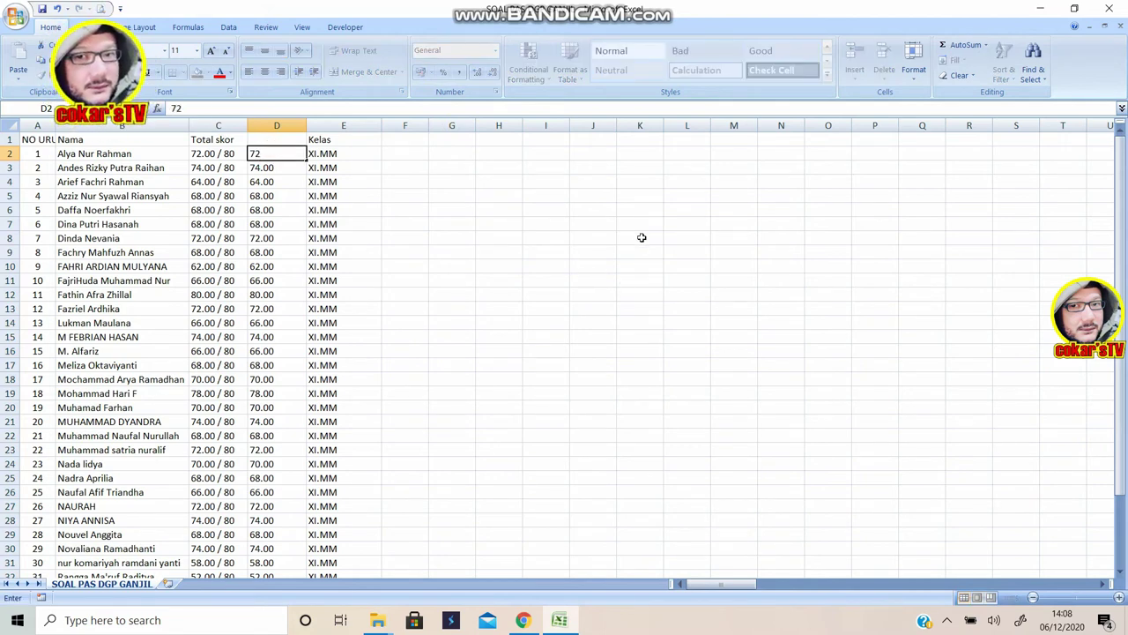
text(2)
key(Return)
text(74)
key(Return)
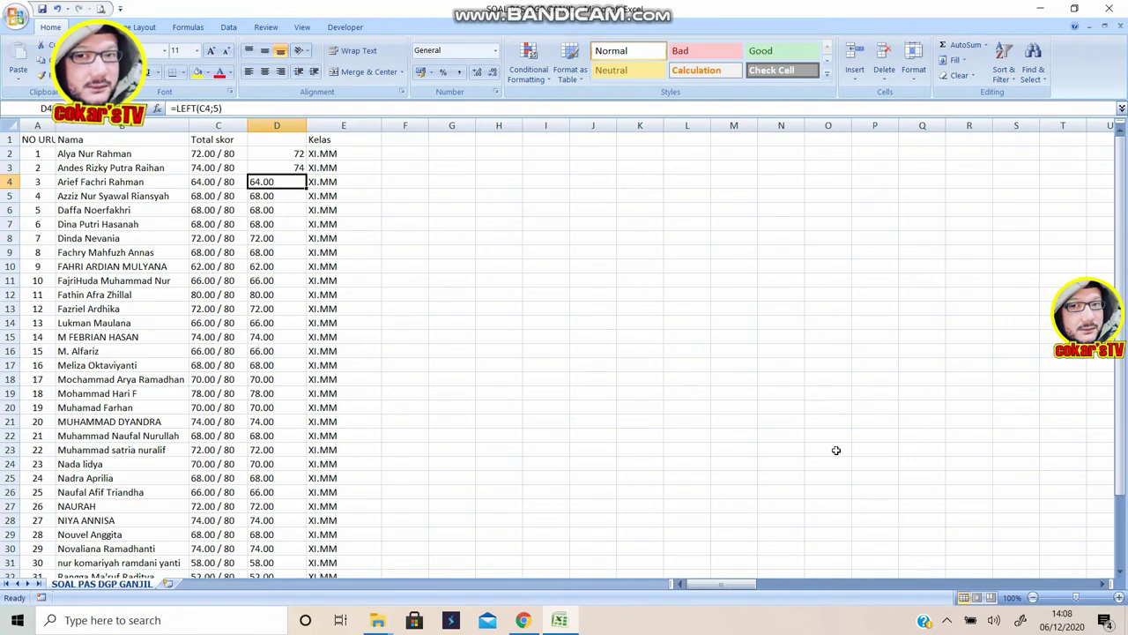
text(64)
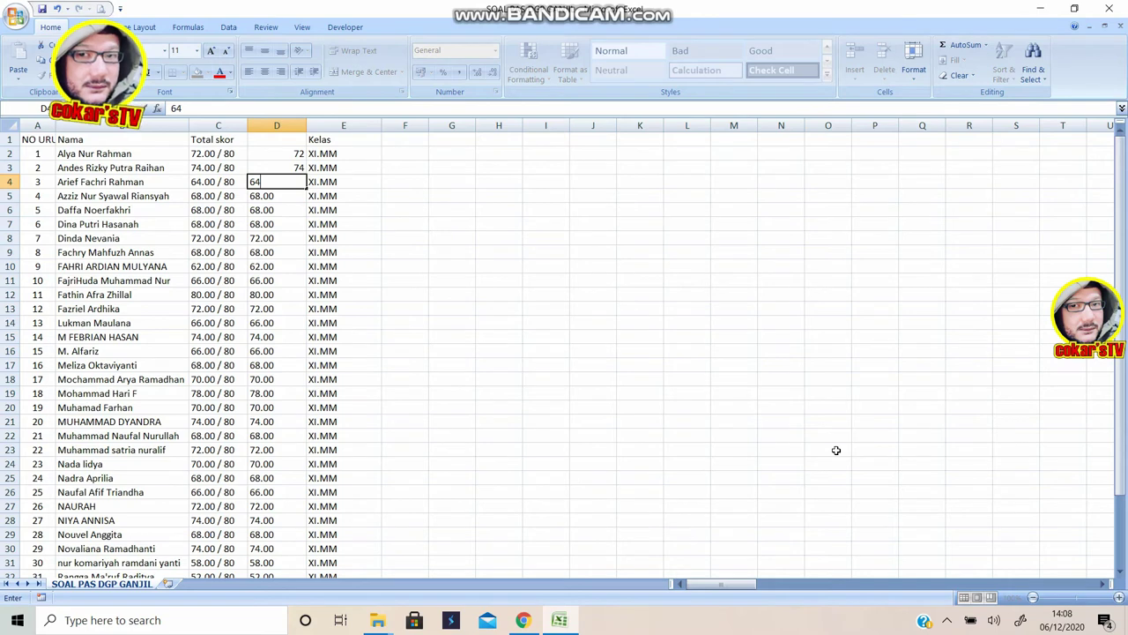
key(Return)
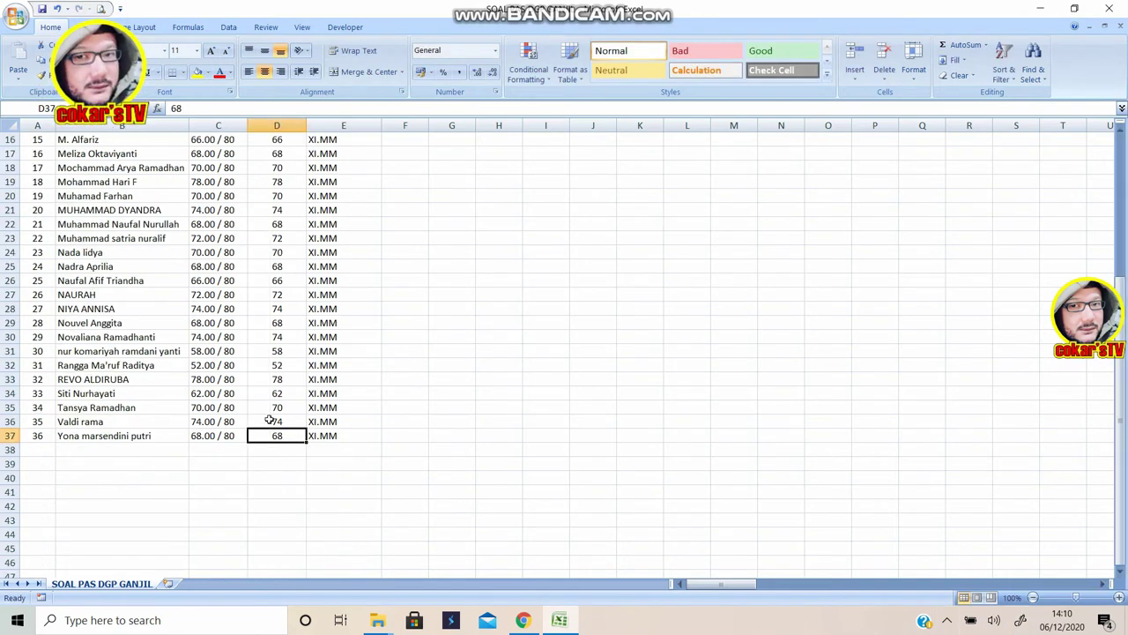
Check the numeric scores in column D against the names and Total skor values down to the last student
scroll(269, 412, up, 5)
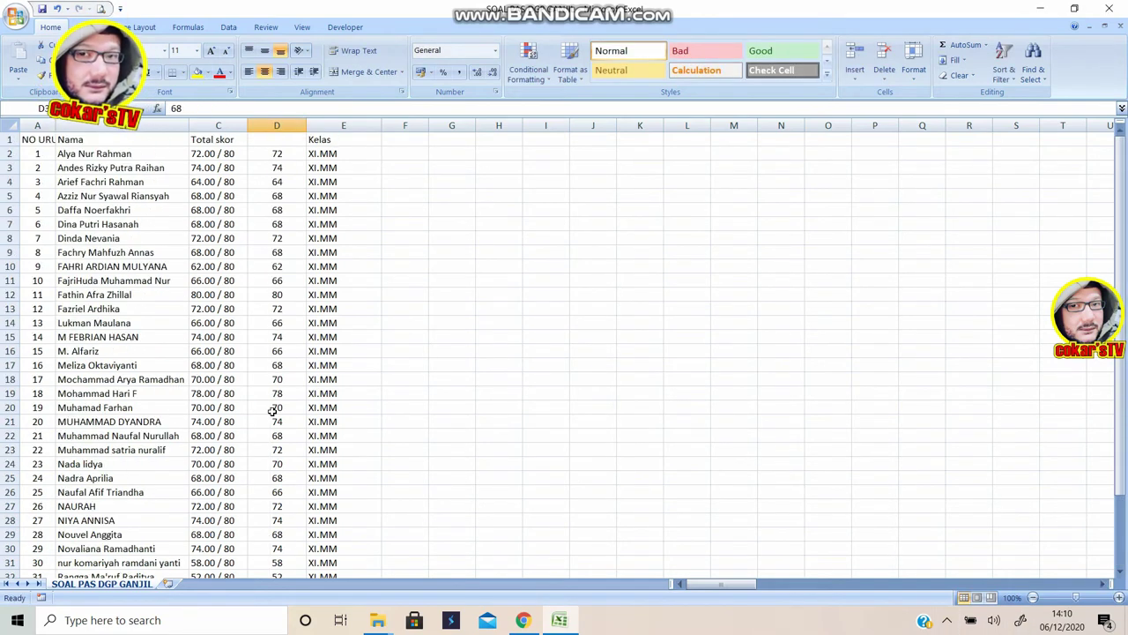
click(395, 196)
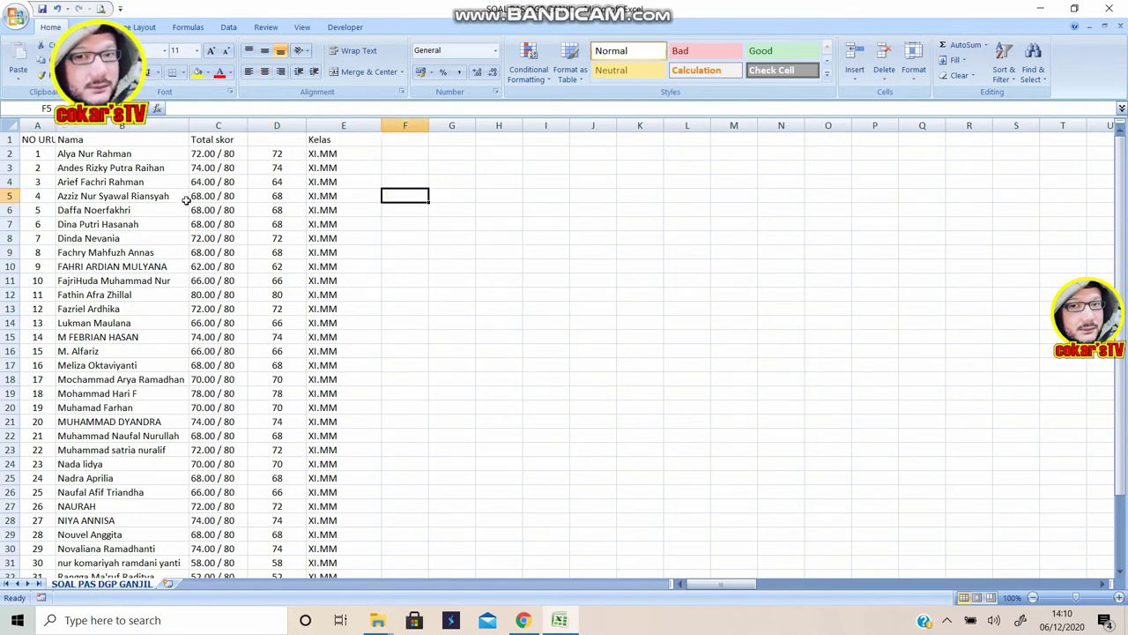
scroll(188, 200, down, 6)
scroll(211, 222, up, 6)
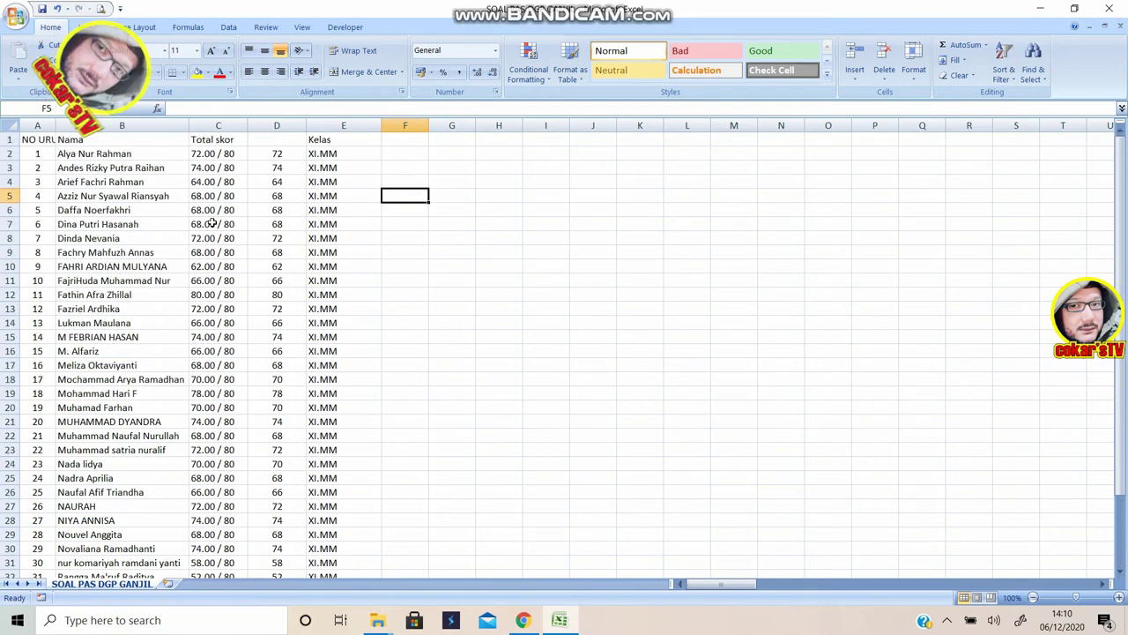
scroll(114, 172, down, 7)
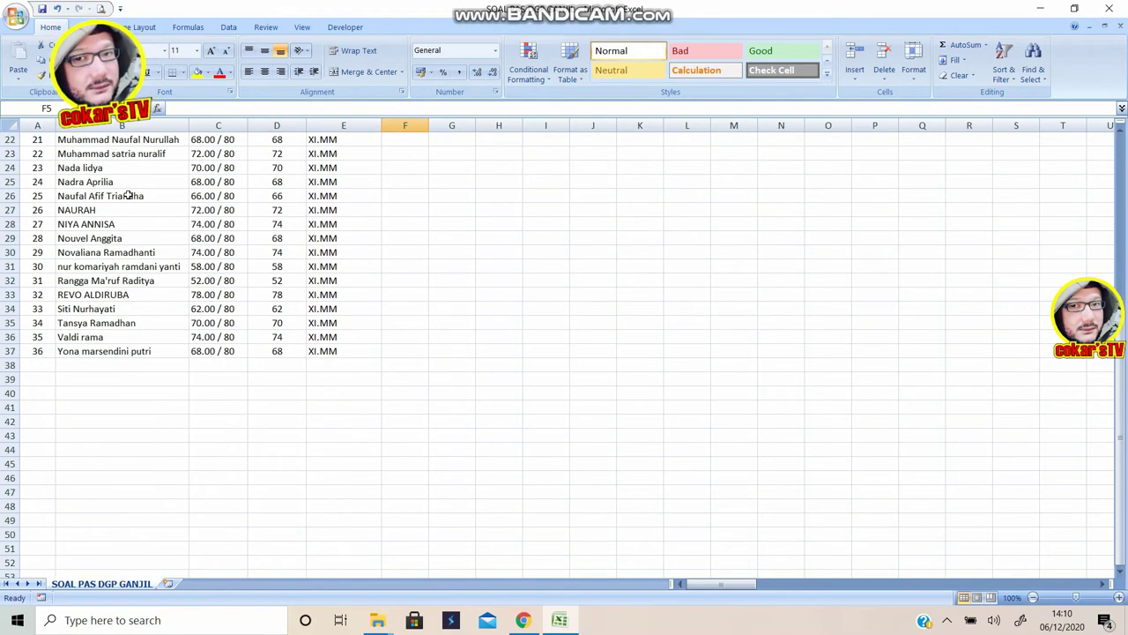
scroll(264, 453, up, 7)
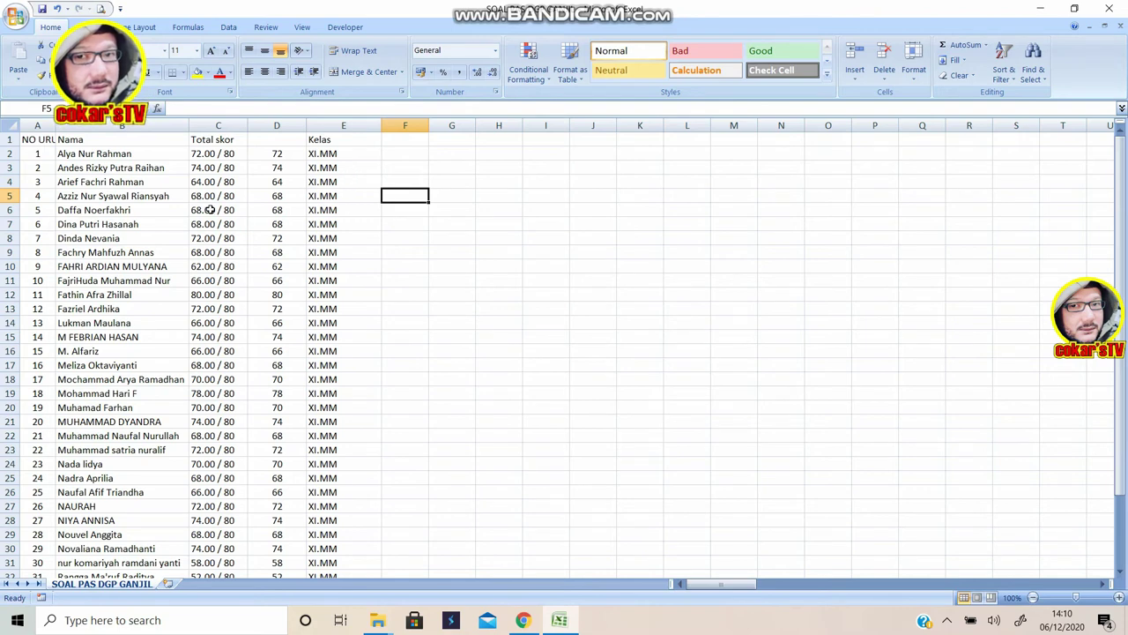
scroll(210, 210, down, 4)
scroll(210, 209, up, 3)
scroll(210, 210, up, 1)
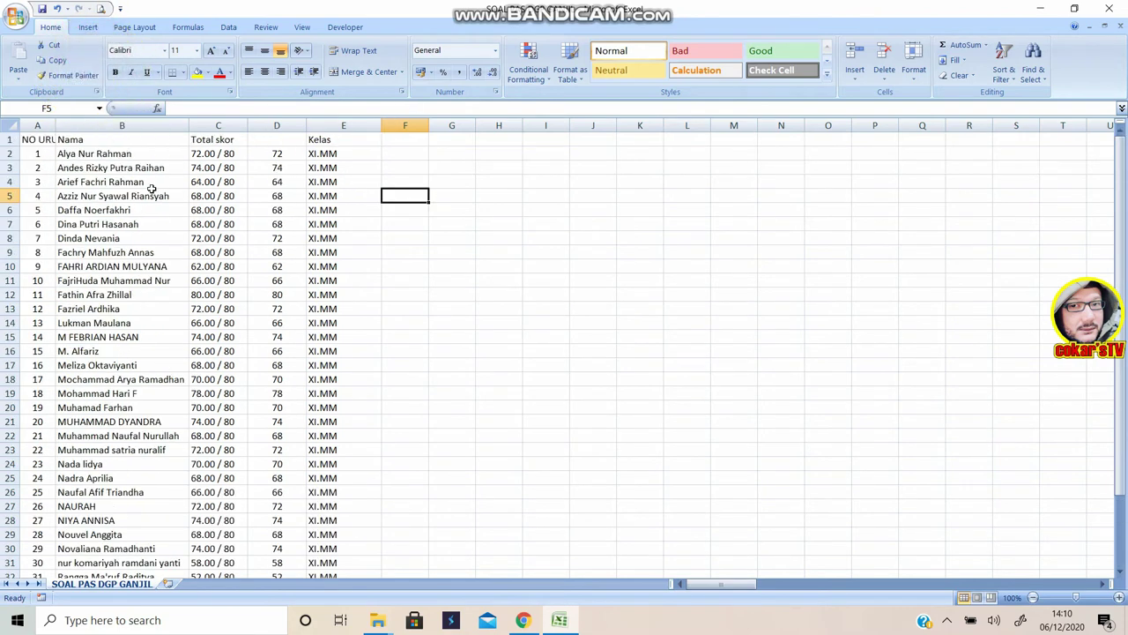
Add a KKM heading in F1 and fill the value 78 down F2:F37 for every student
click(401, 139)
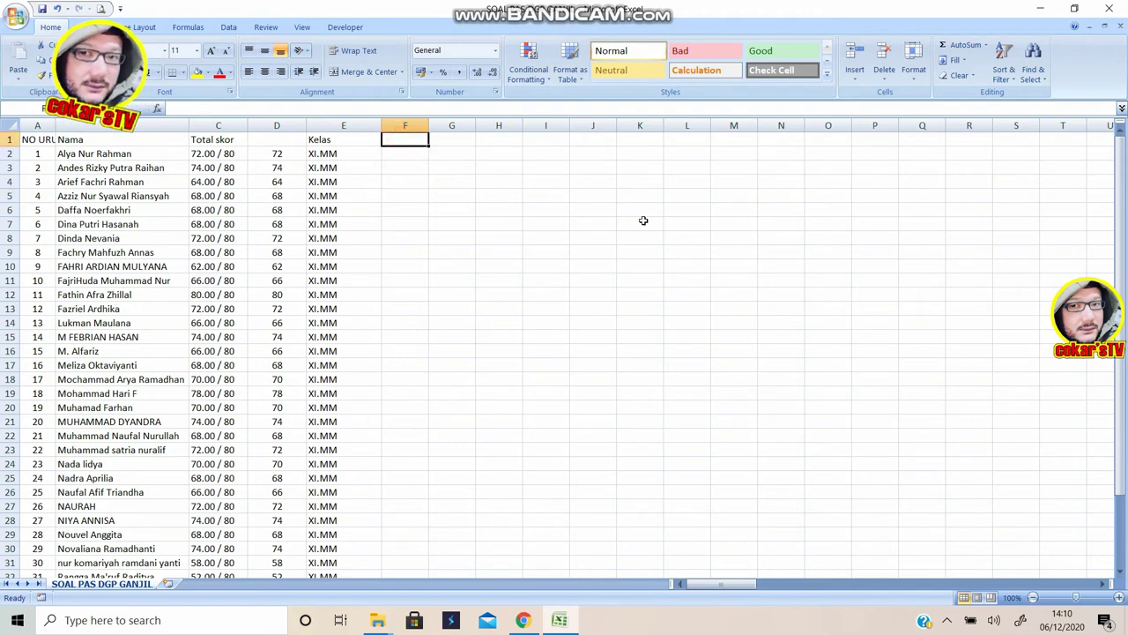
text(KKM)
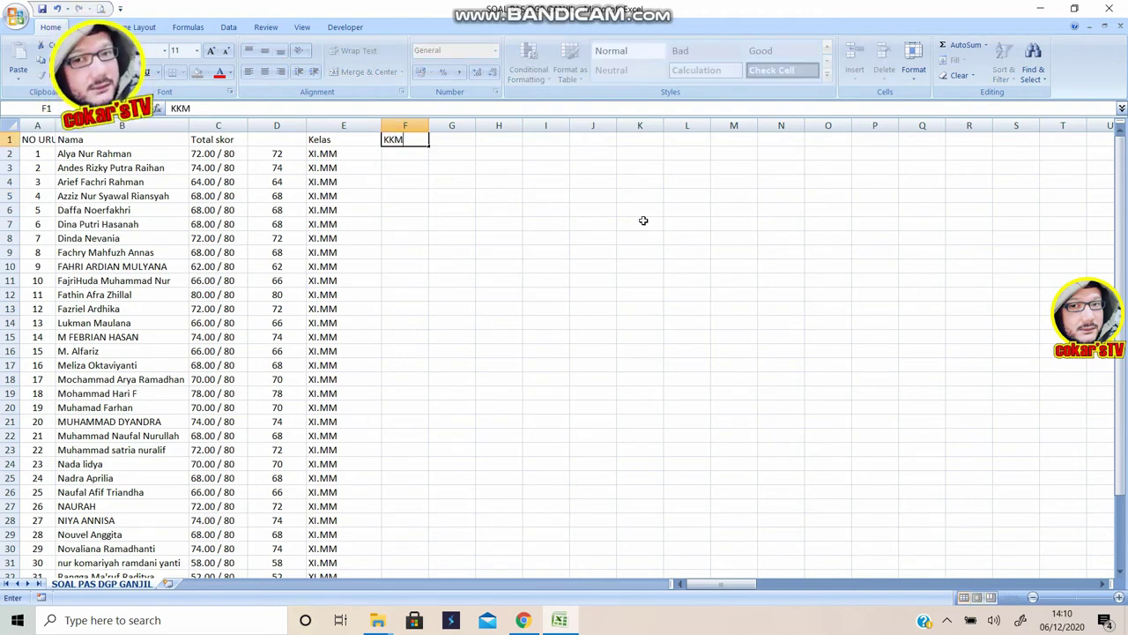
key(Return)
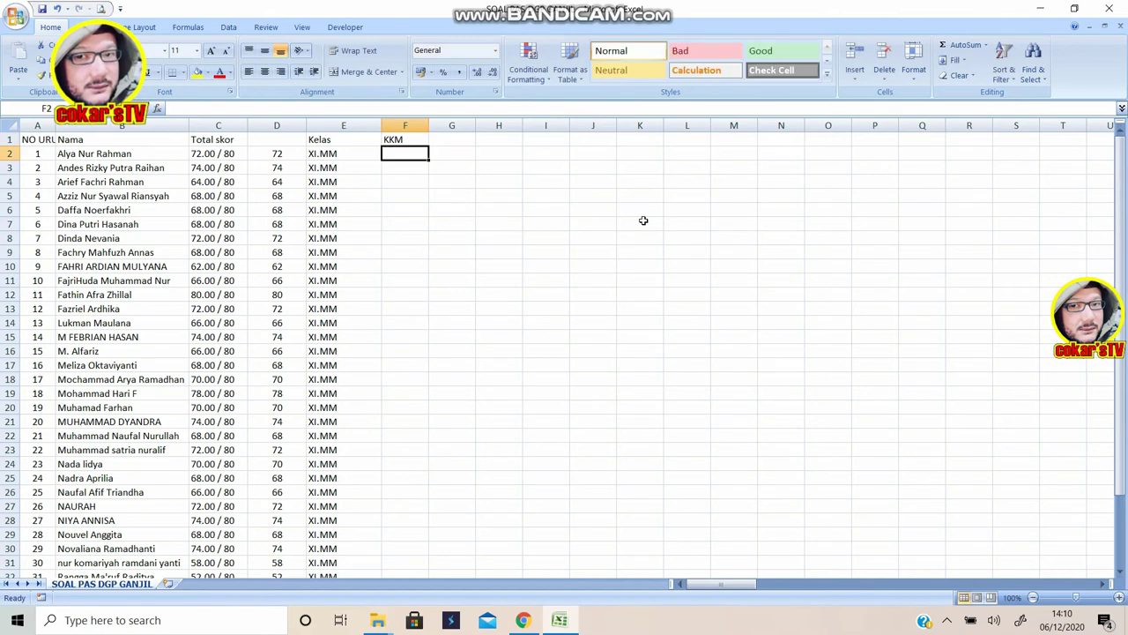
text(78)
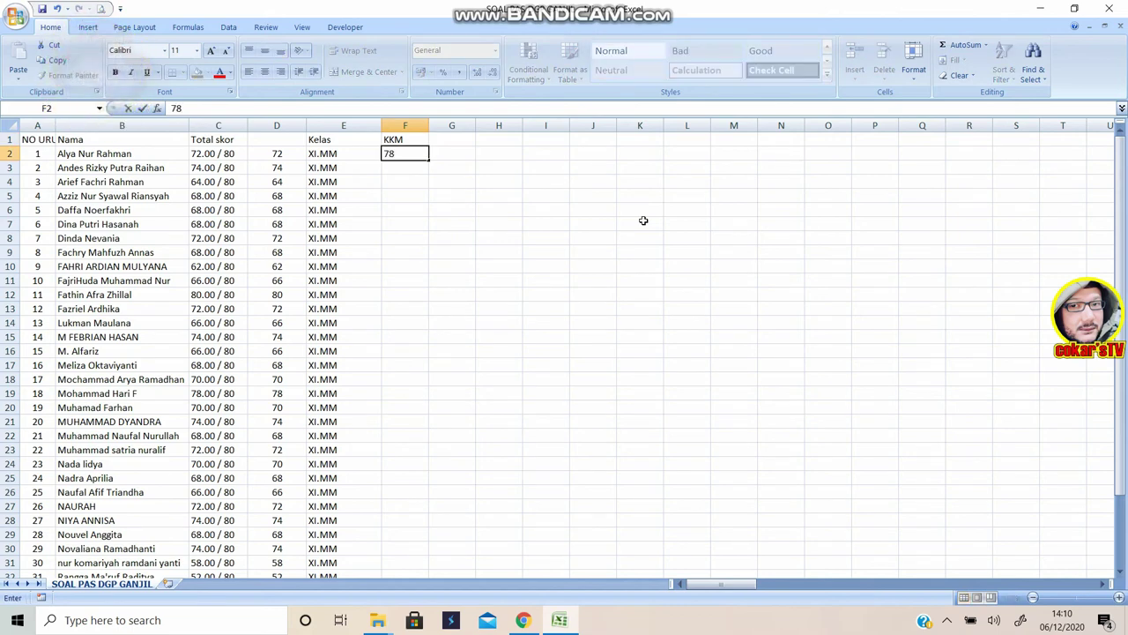
click(421, 153)
key(ctrl+c)
drag(410, 167, 397, 553)
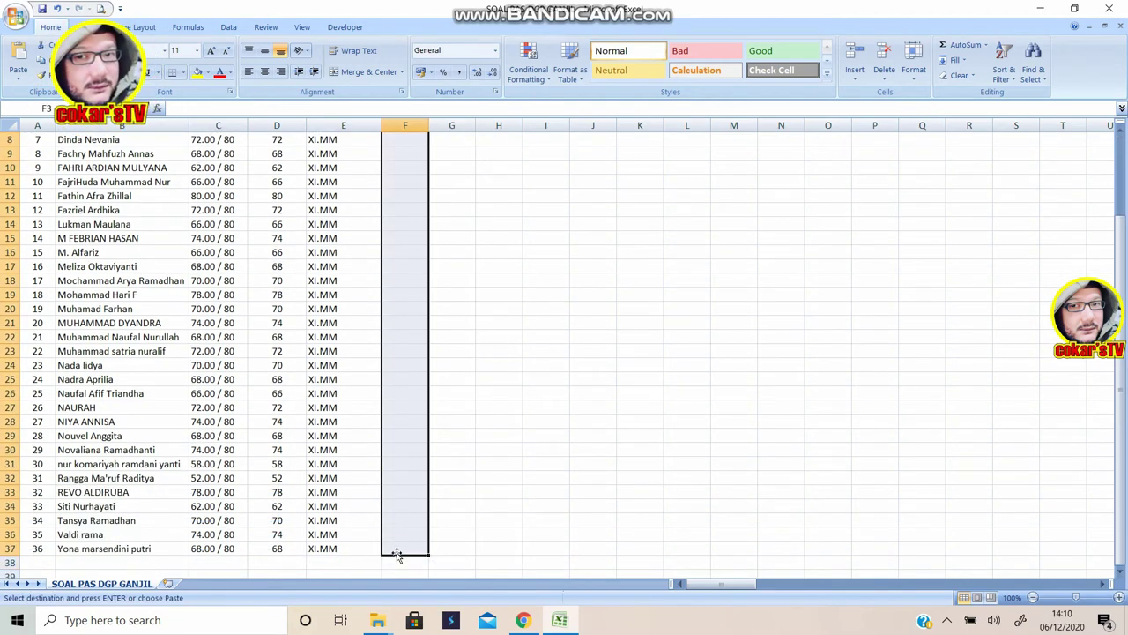
key(Return)
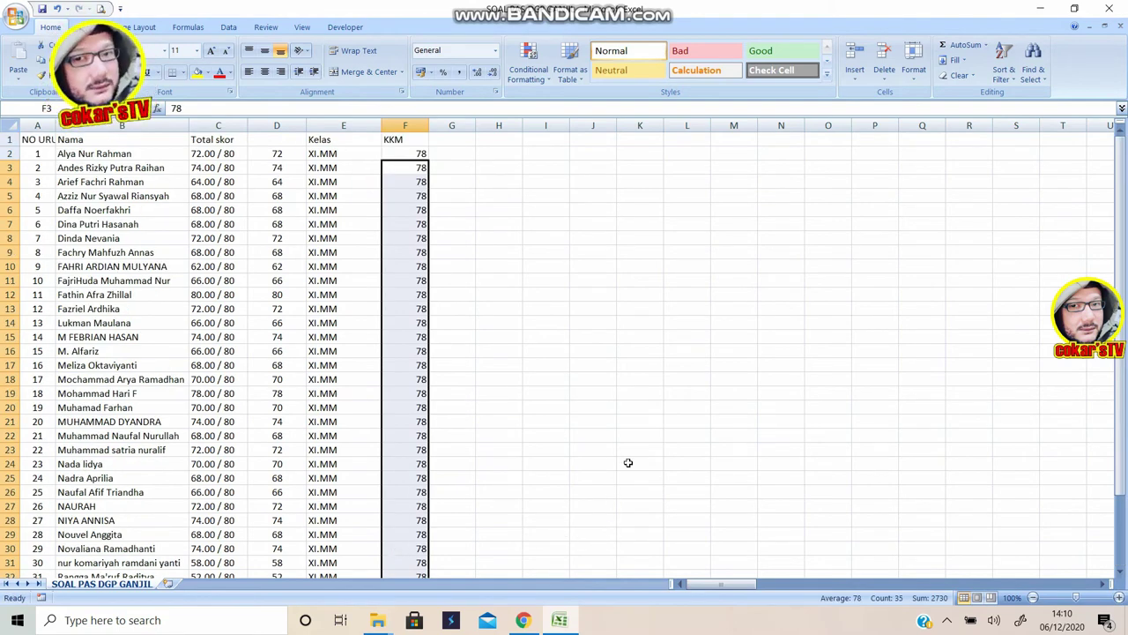
click(582, 366)
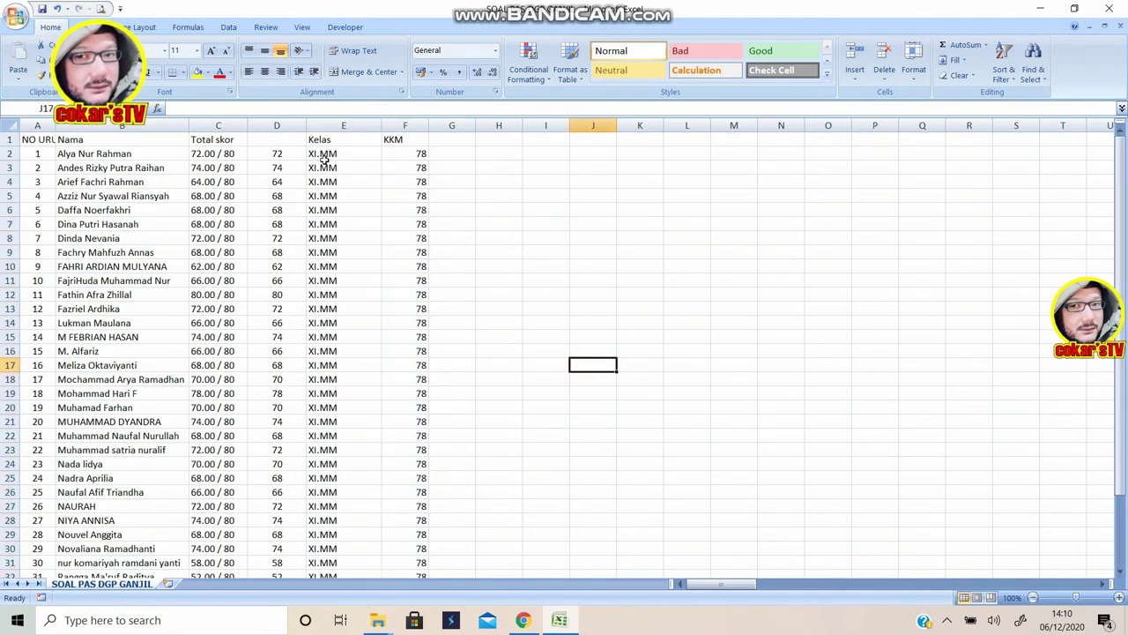
Center the contents of the KKM column F
click(414, 125)
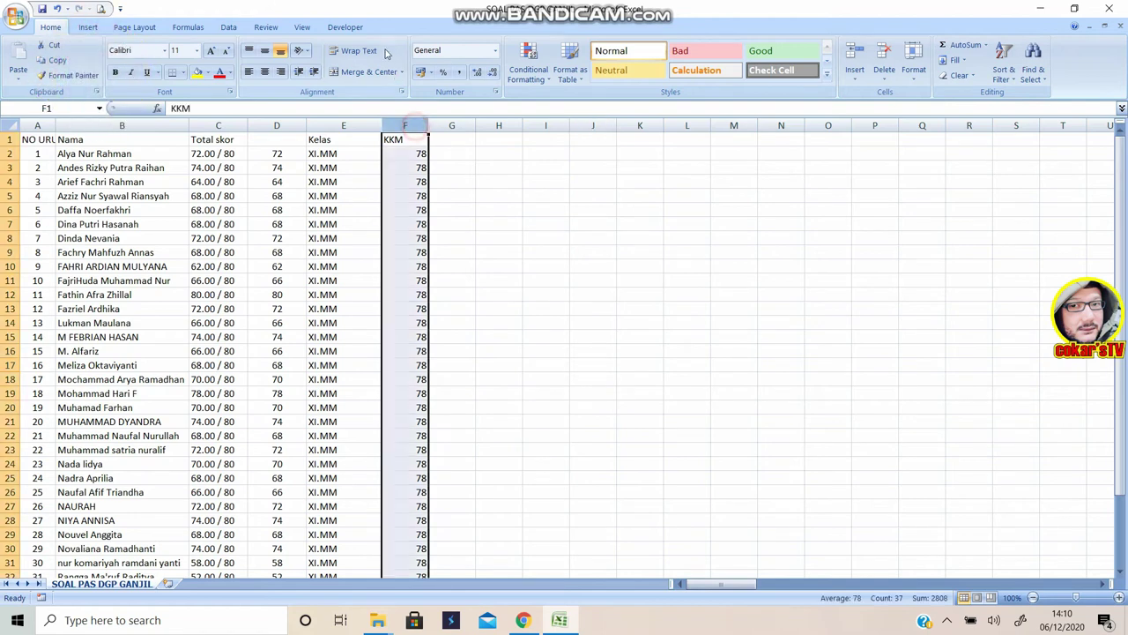
click(564, 223)
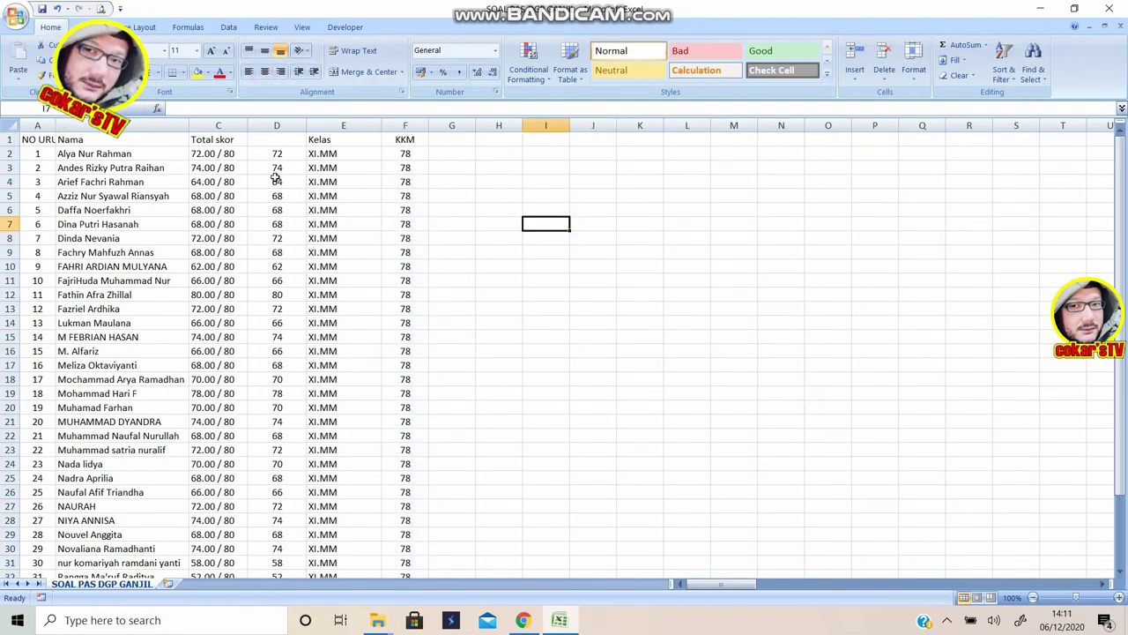
scroll(276, 178, down, 6)
scroll(275, 179, up, 6)
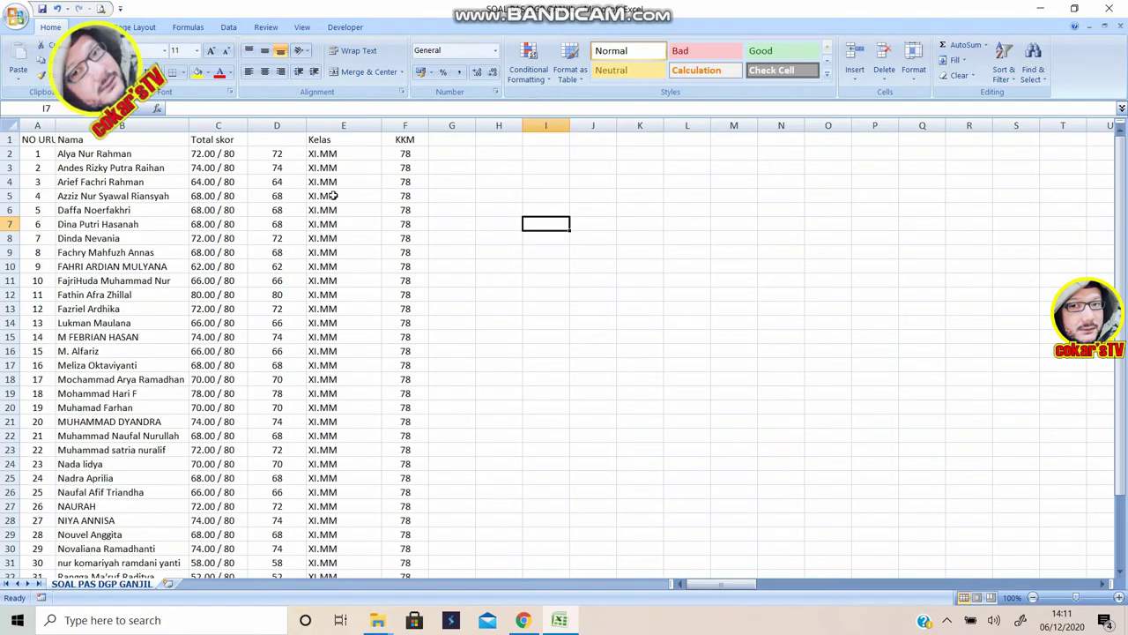
Set up a Less Than highlight rule with the threshold 78 for the scores in D2:D37
drag(276, 149, 290, 556)
scroll(375, 318, up, 3)
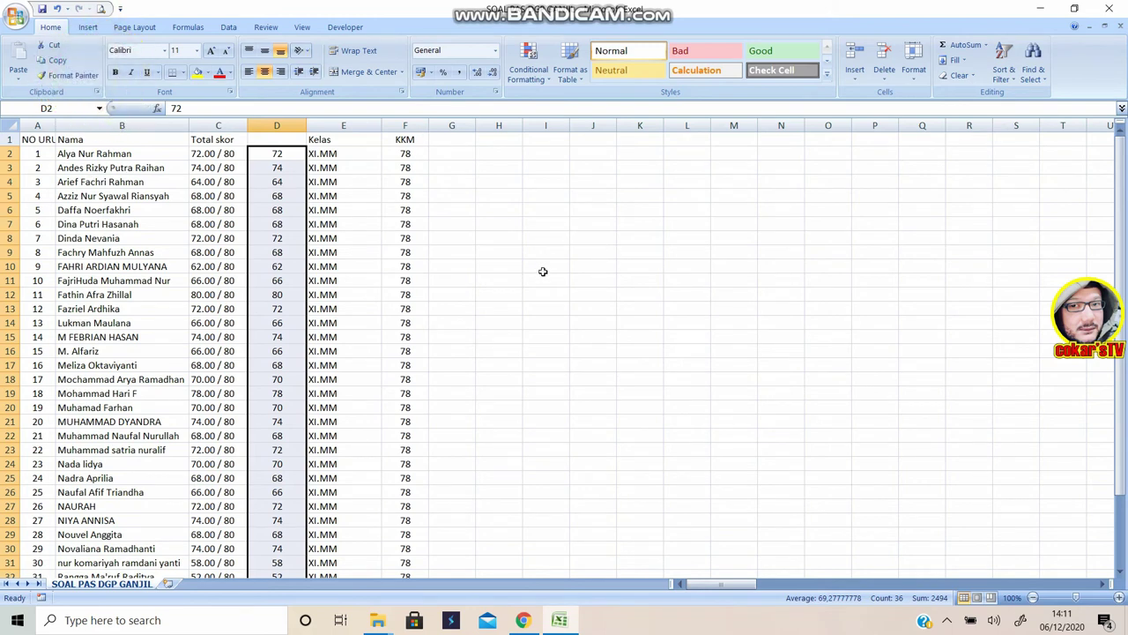
scroll(302, 193, down, 4)
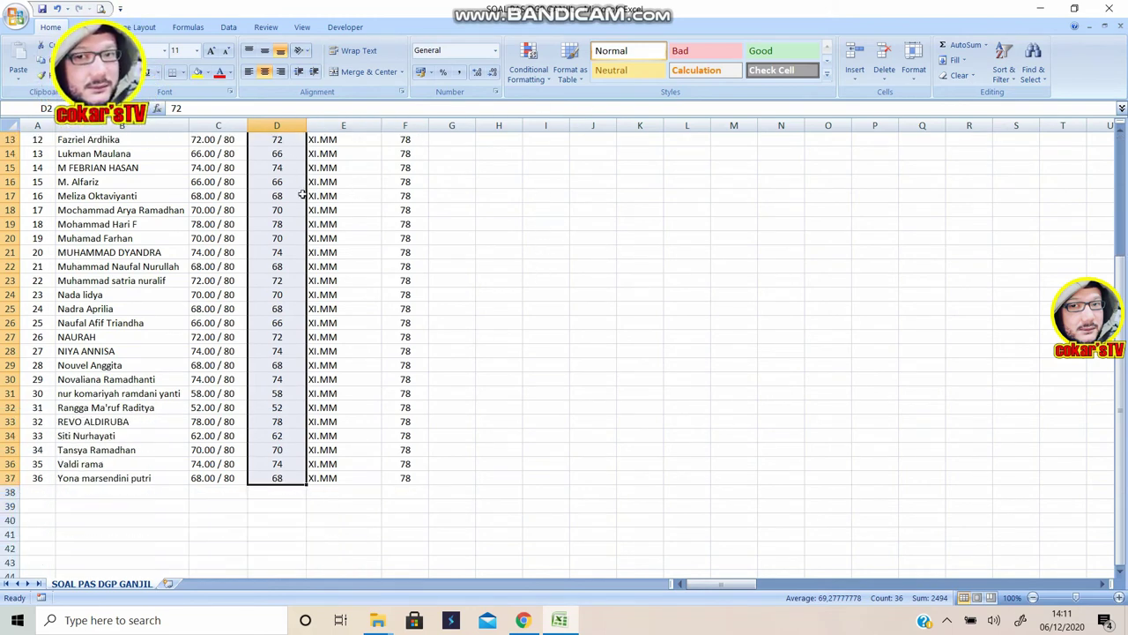
scroll(301, 193, up, 4)
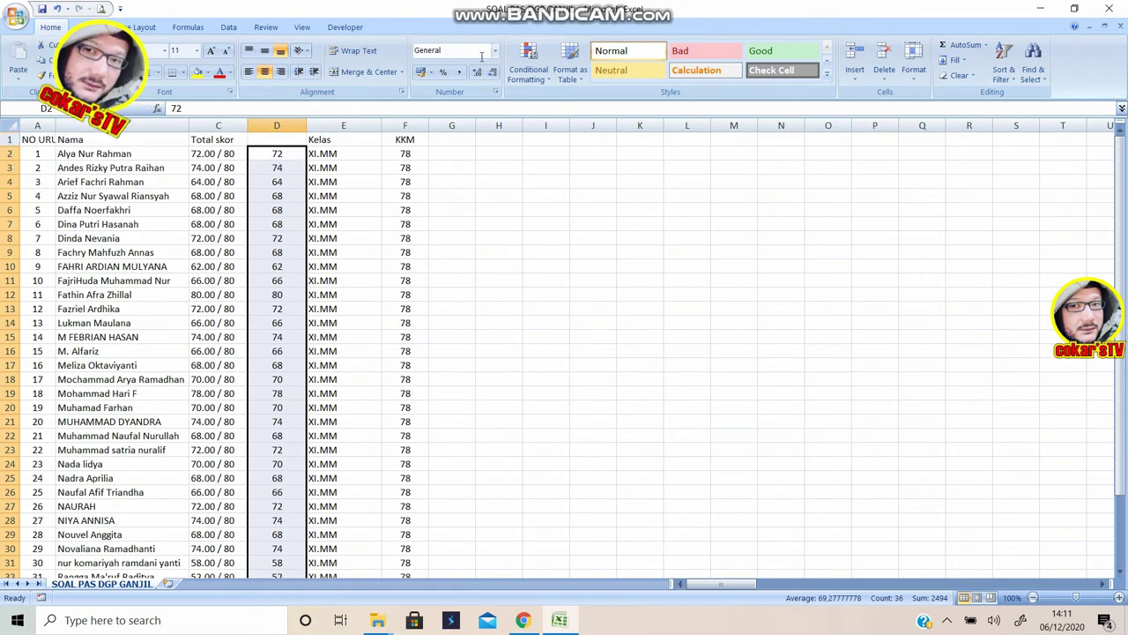
click(547, 80)
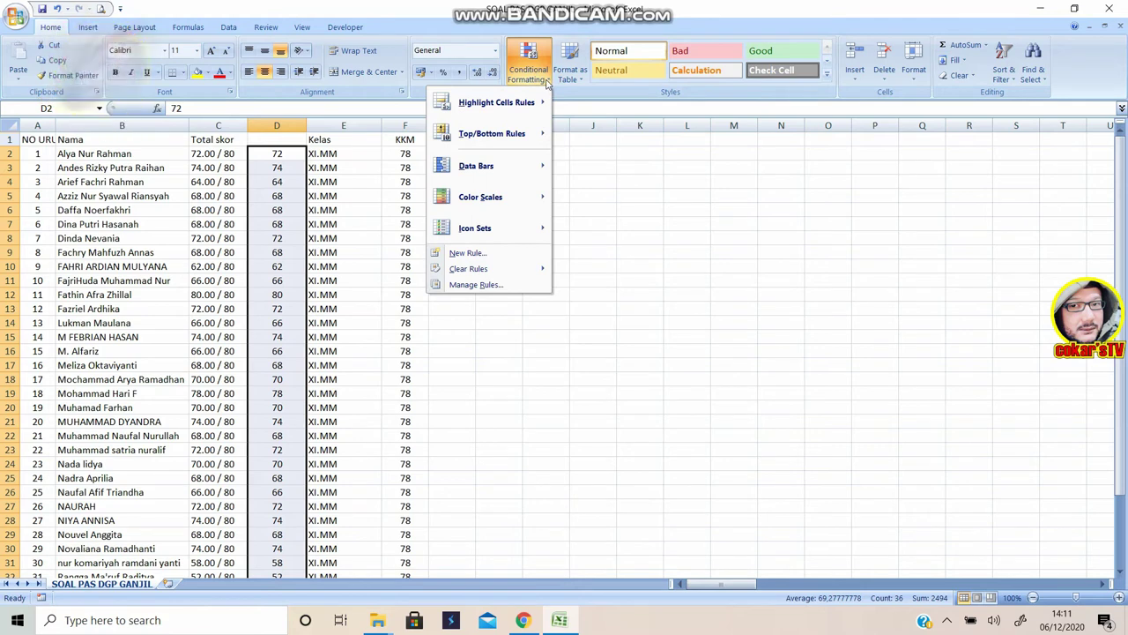
mouse_move(474, 107)
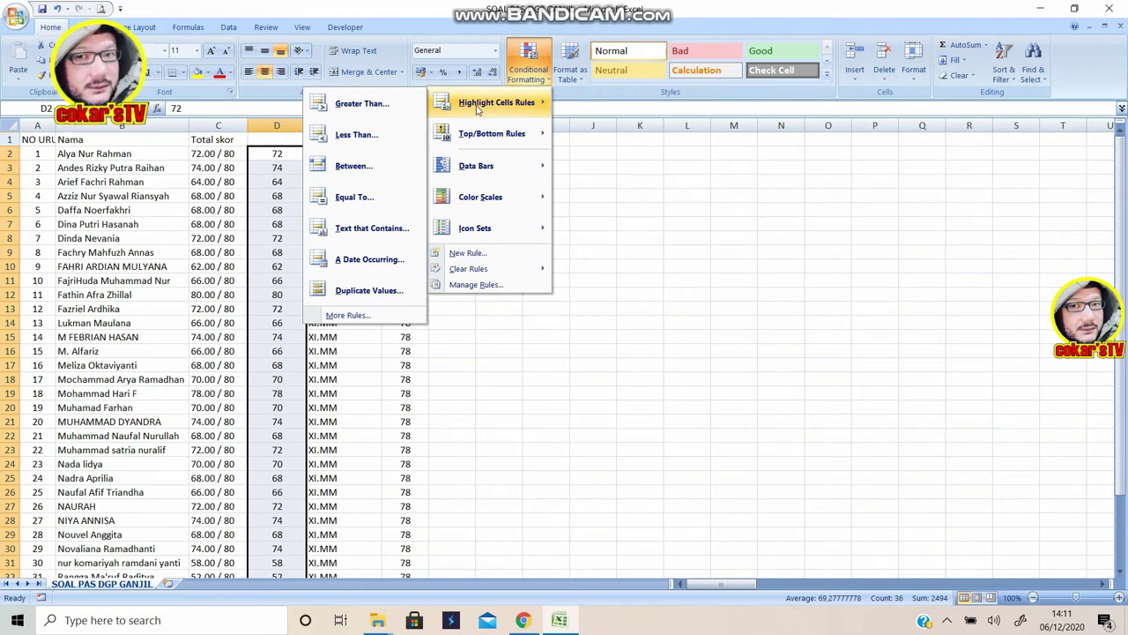
click(356, 135)
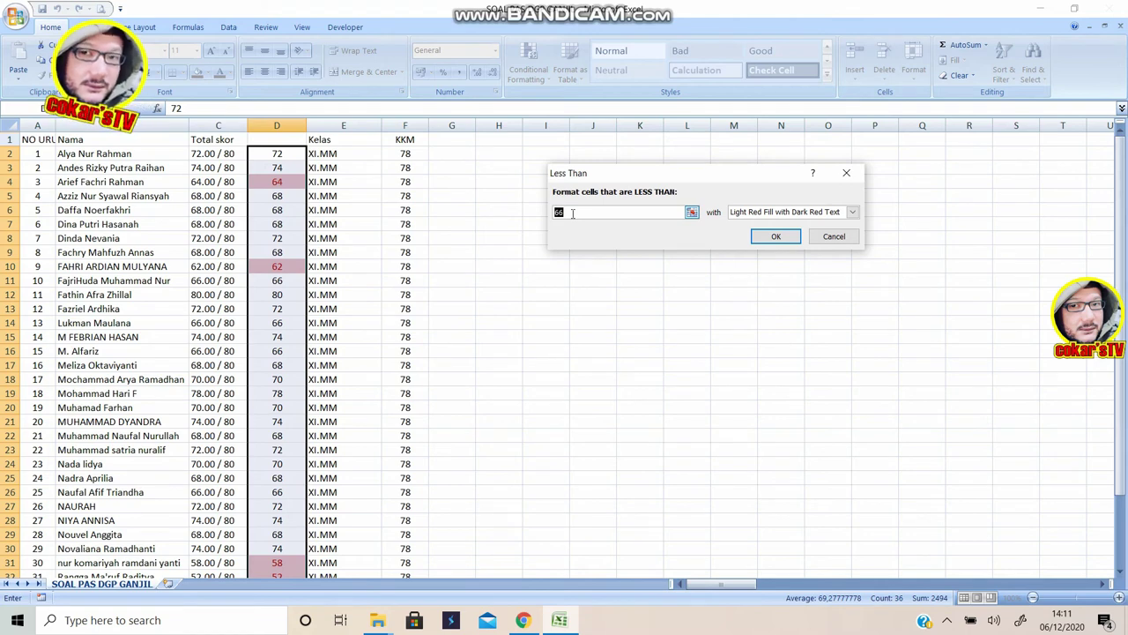
text(78)
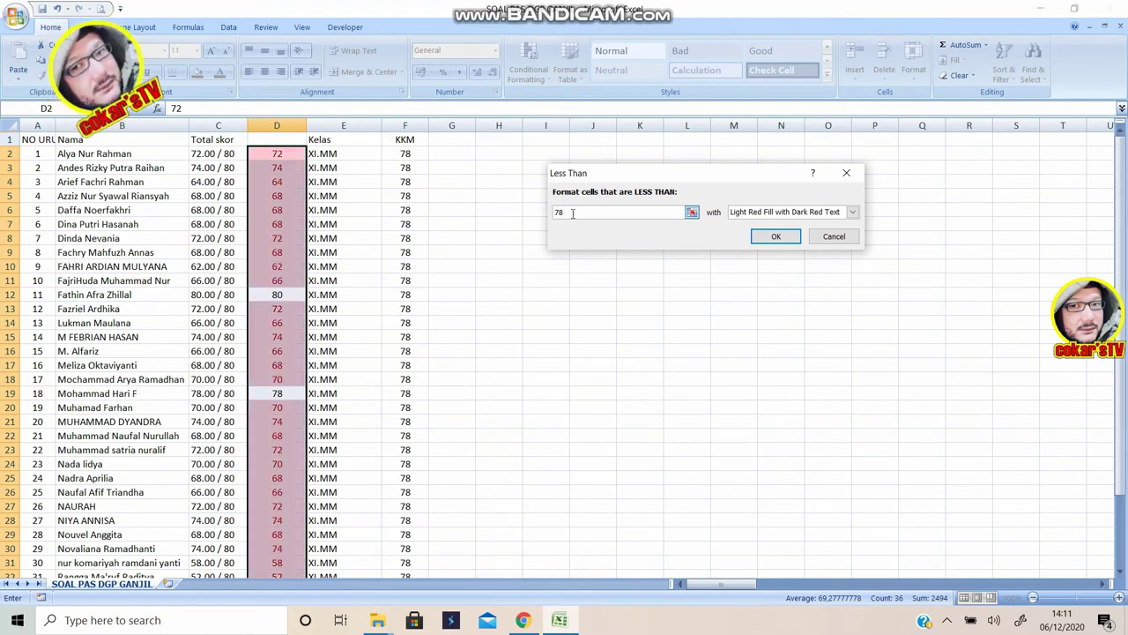
Give the Less Than rule a custom format with solid red fill and white text, and apply it to the scores
click(851, 212)
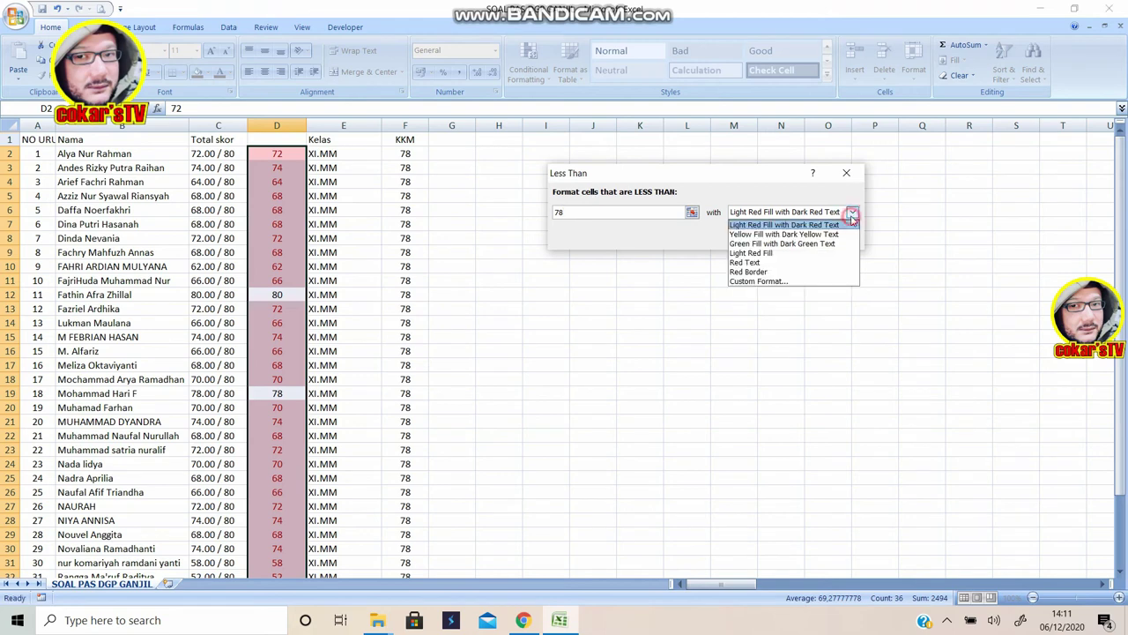
click(758, 281)
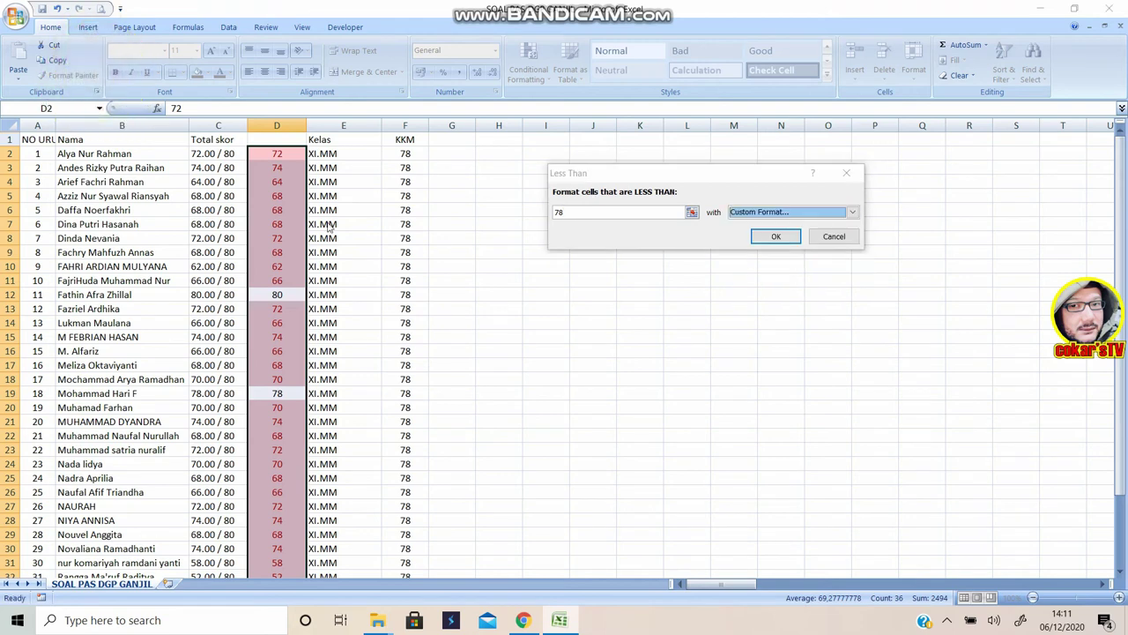
click(672, 51)
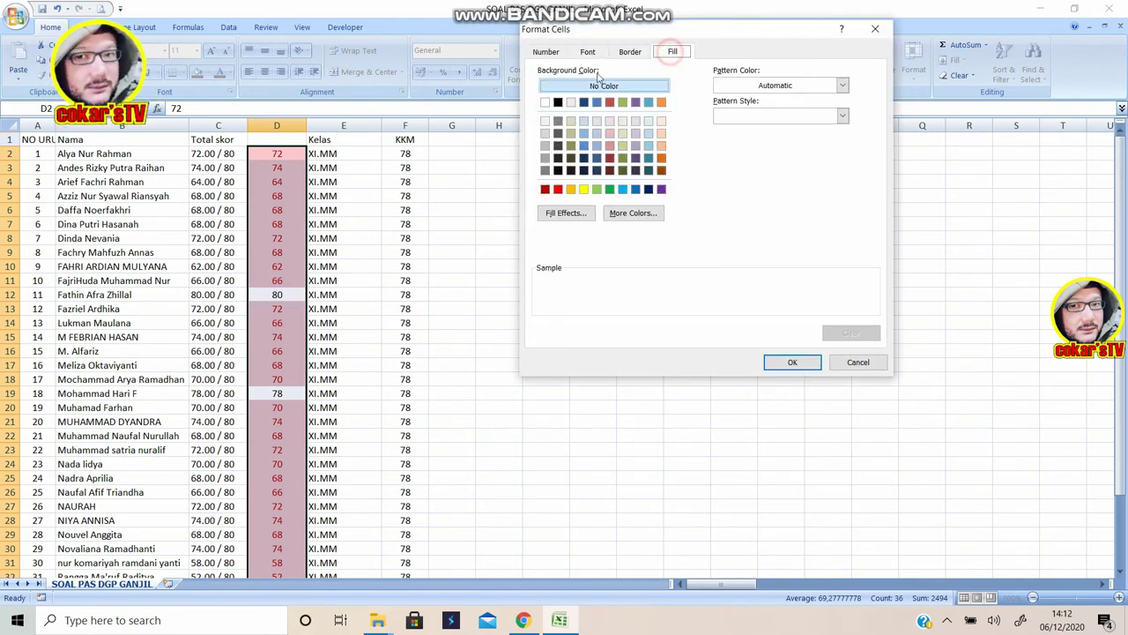
click(558, 189)
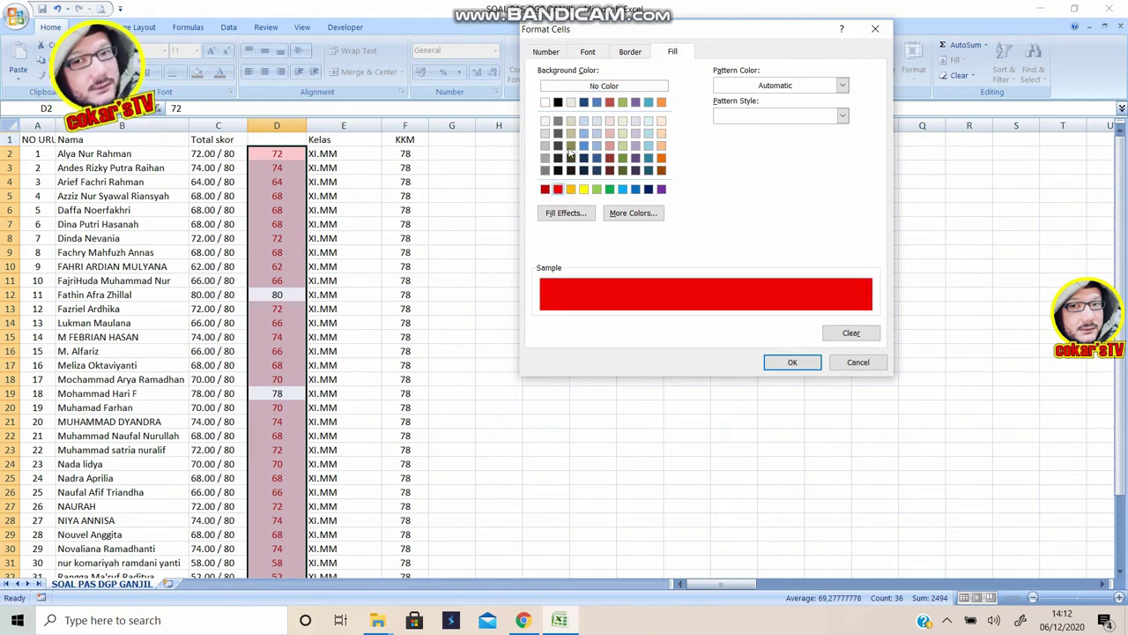
click(546, 52)
click(587, 51)
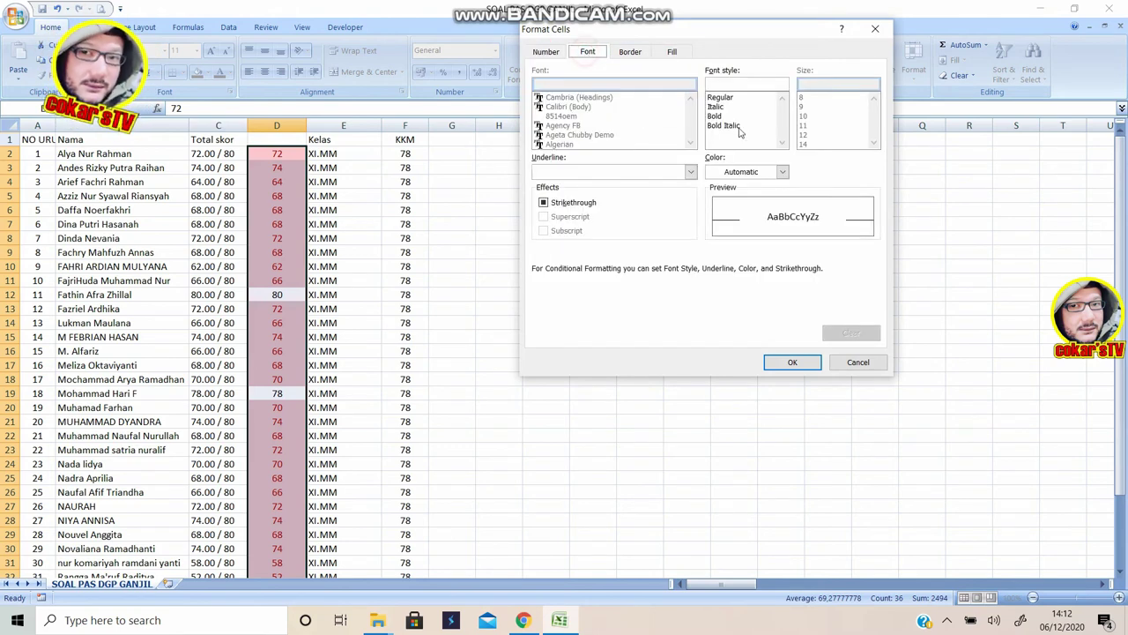
click(782, 172)
click(678, 217)
click(793, 361)
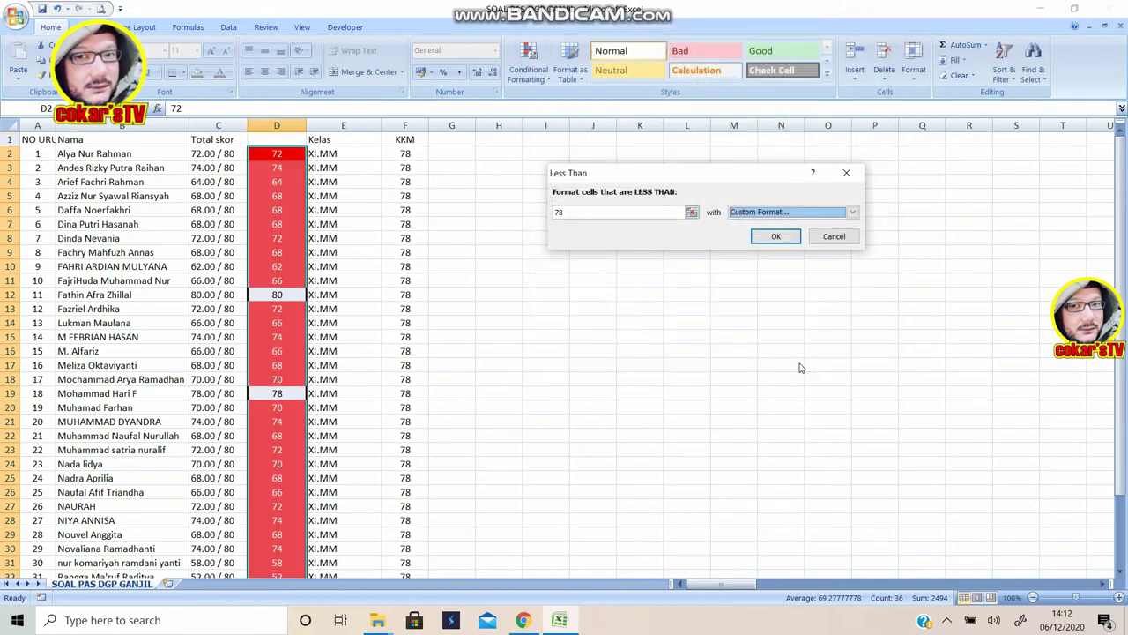
click(781, 236)
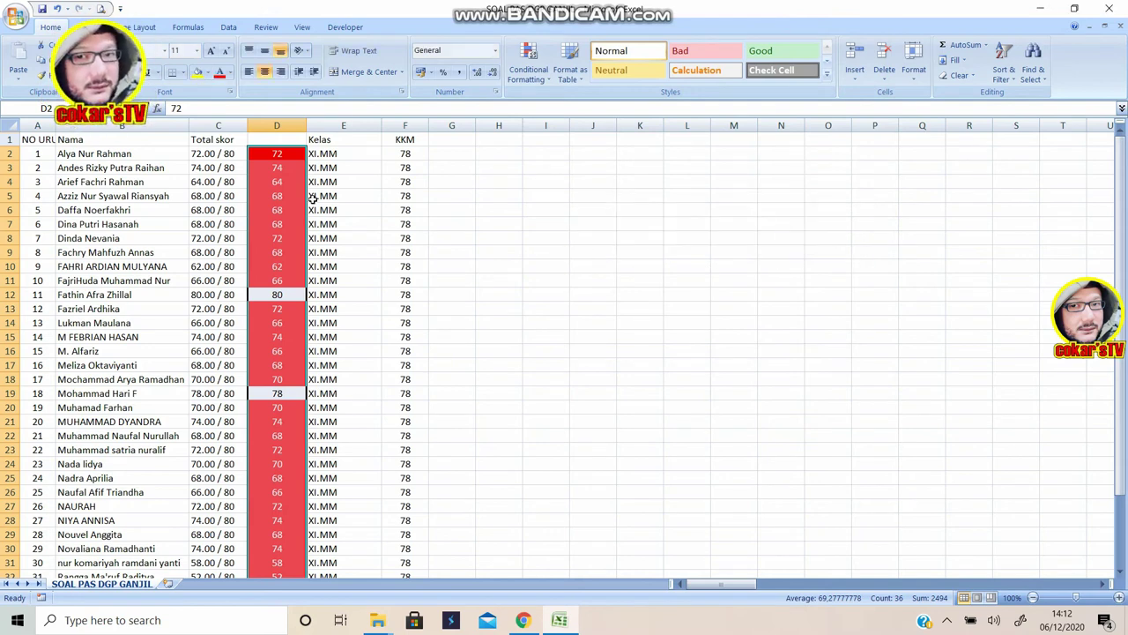
Examine column D down to the last student to see which scores are highlighted red and which meet the KKM
scroll(309, 203, down, 6)
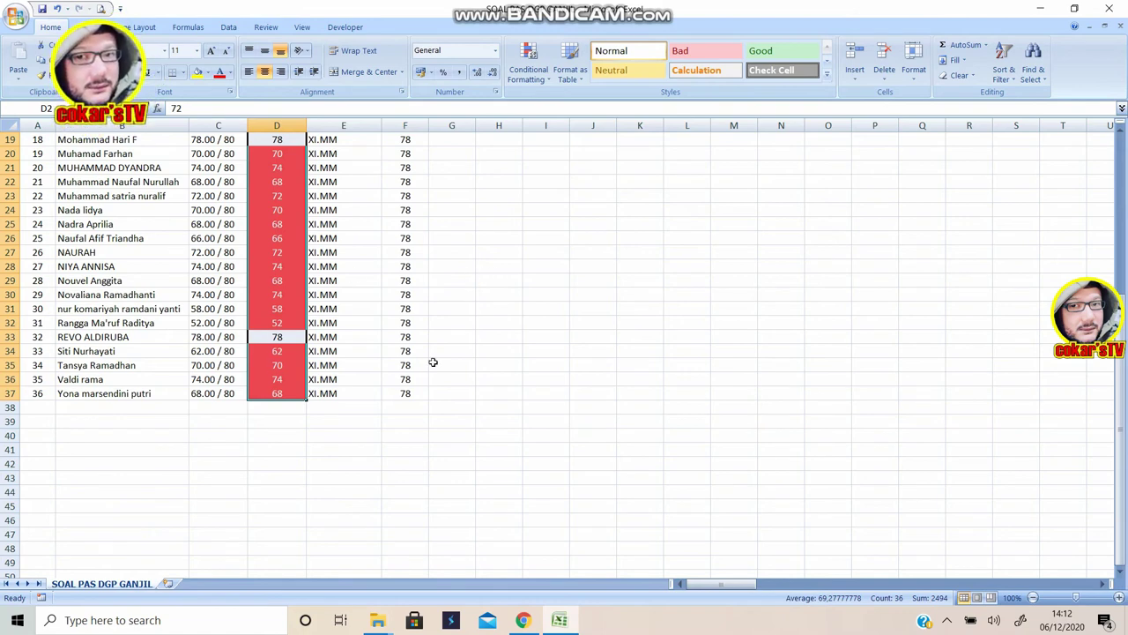
click(452, 315)
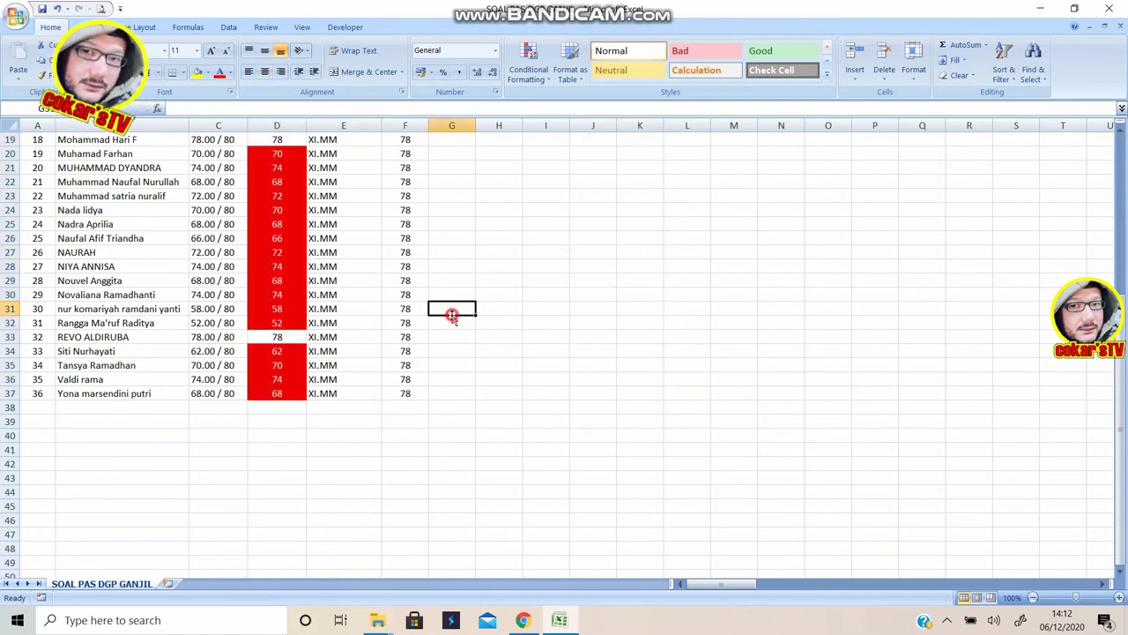
click(273, 338)
scroll(445, 350, up, 3)
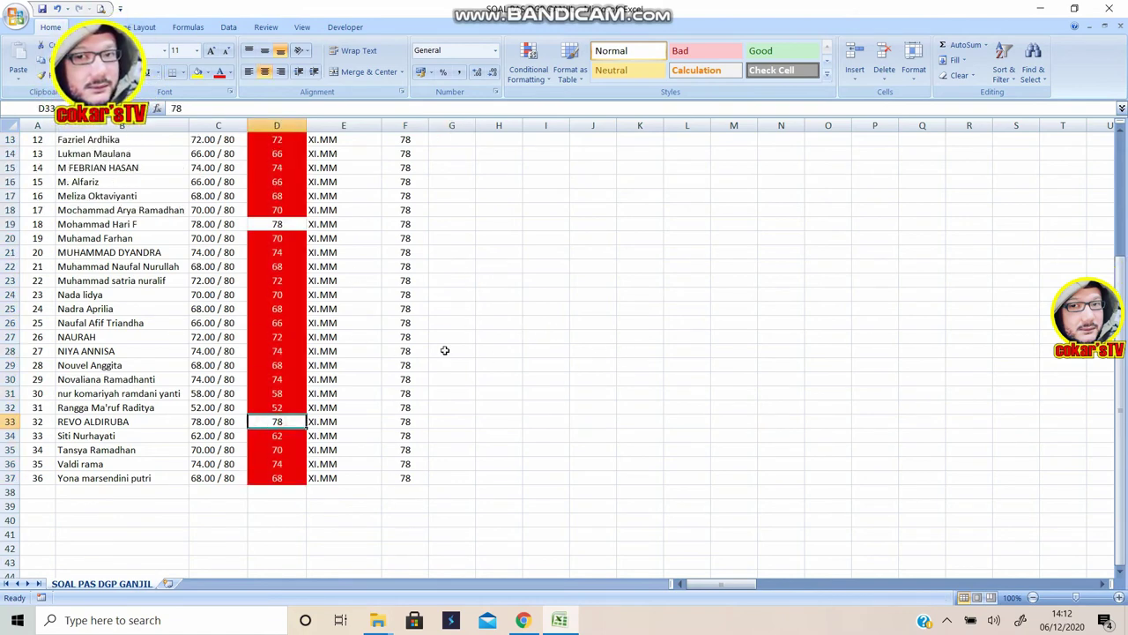
click(293, 267)
scroll(293, 270, up, 2)
click(273, 252)
scroll(311, 258, up, 1)
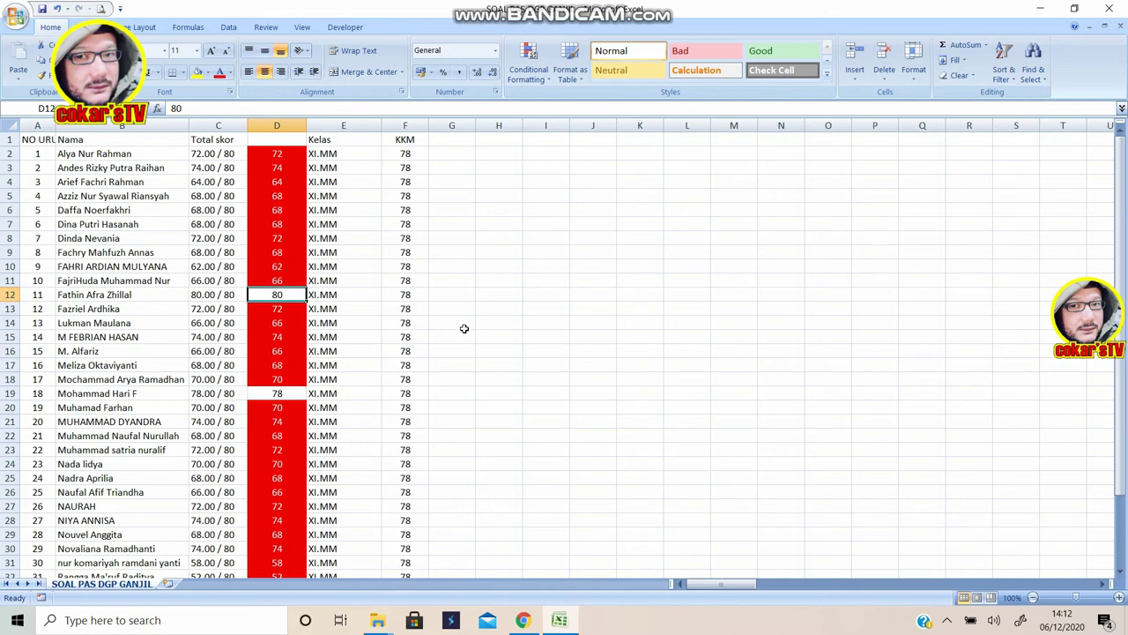
scroll(466, 324, down, 5)
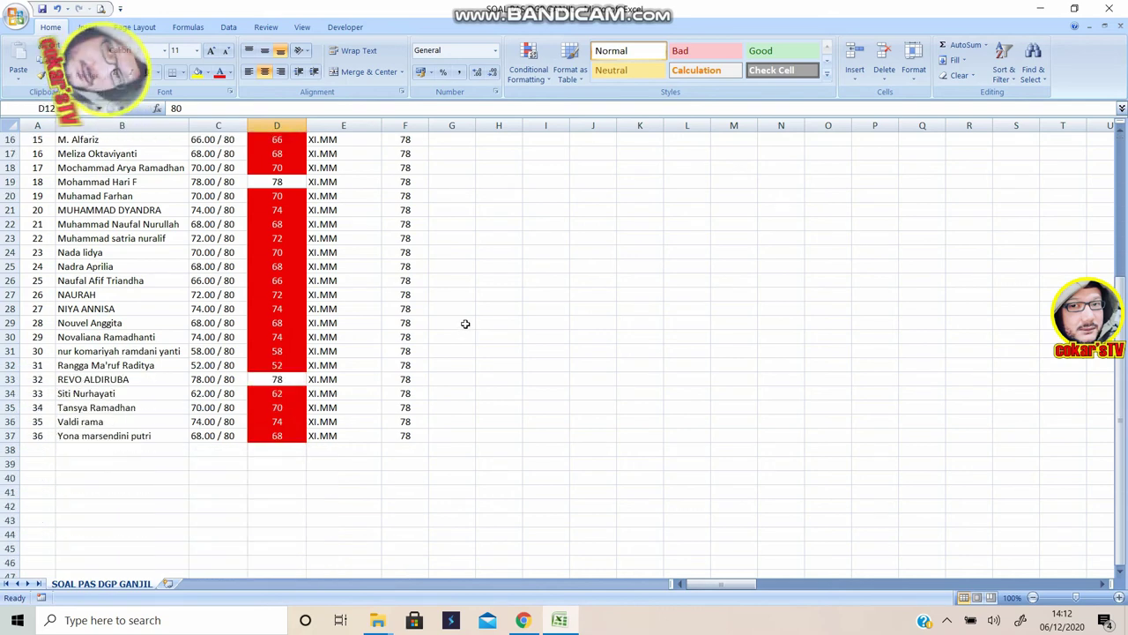
click(488, 340)
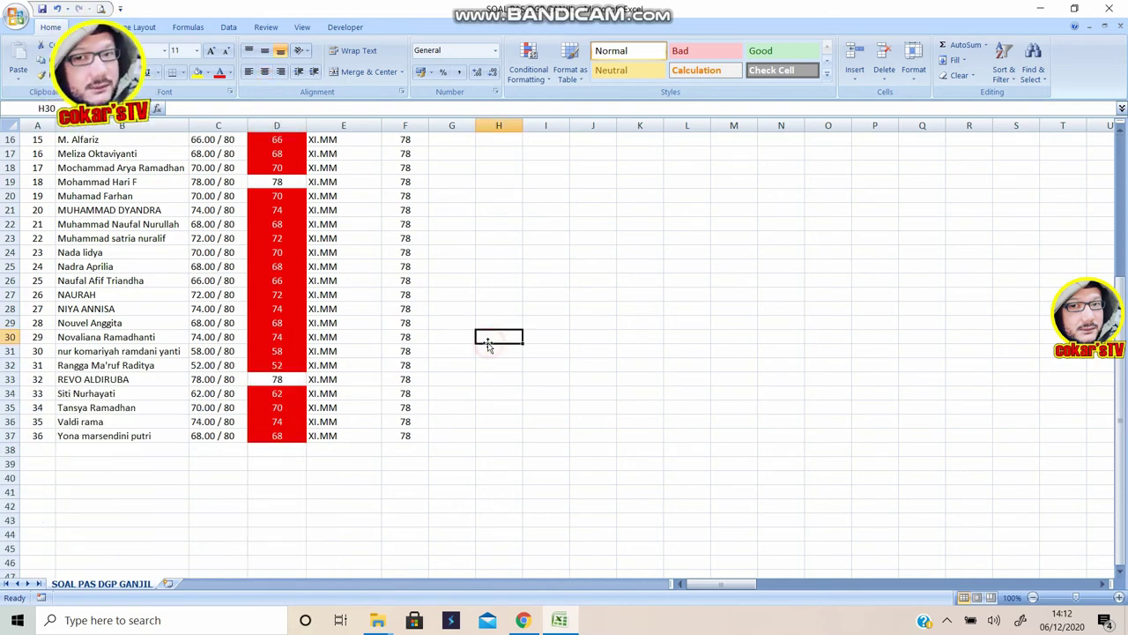
scroll(488, 342, up, 5)
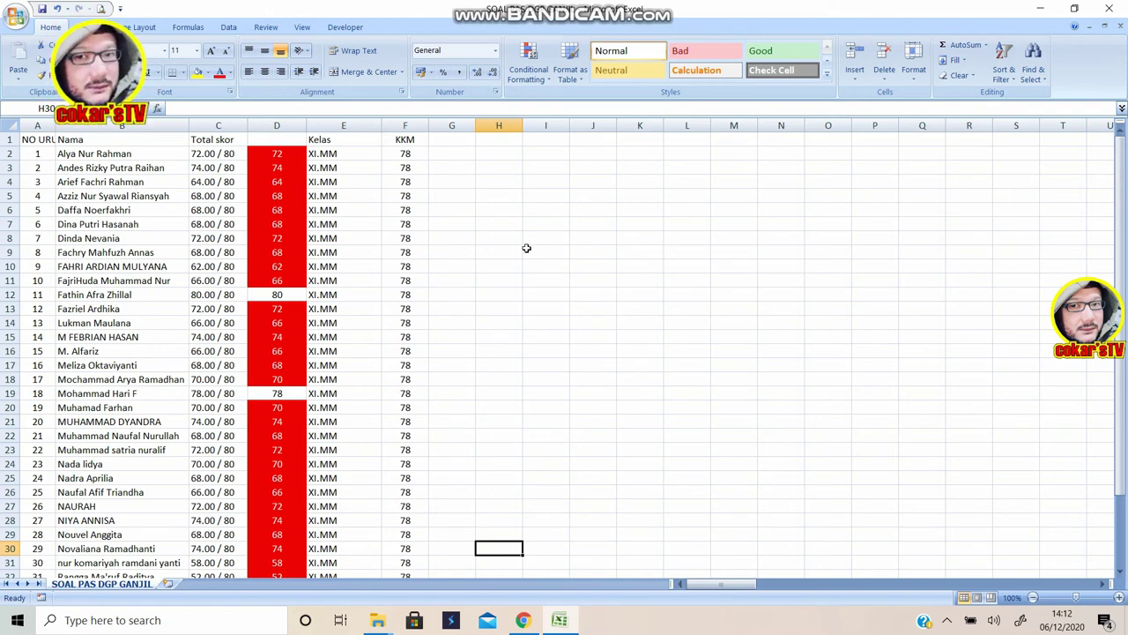
scroll(395, 357, down, 4)
scroll(390, 350, up, 4)
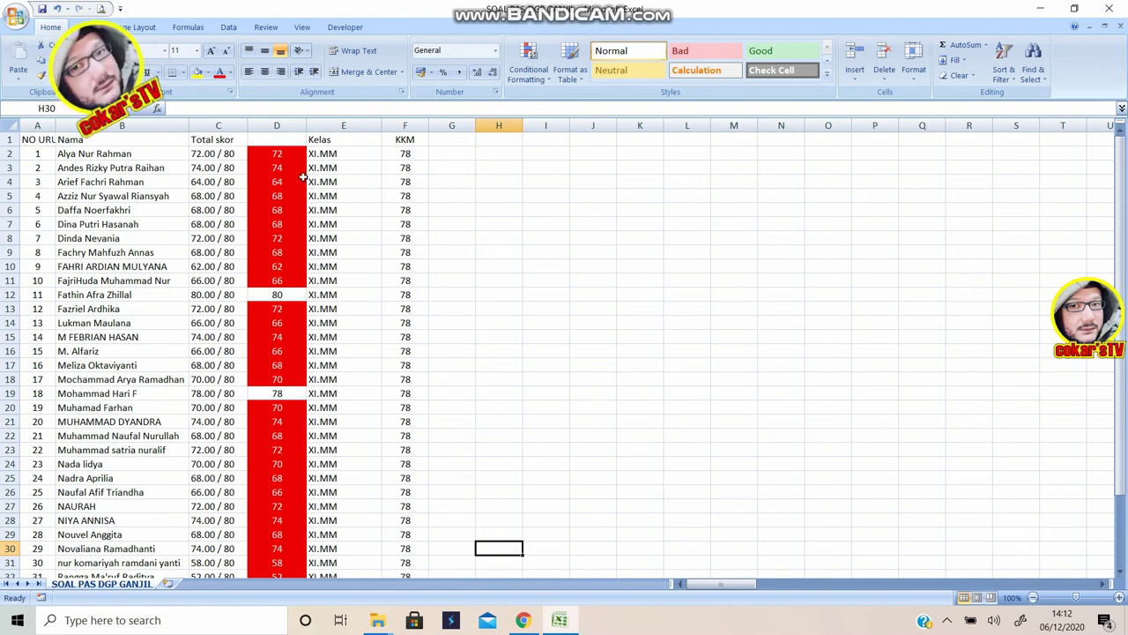
Select the scores in D2:D37 and review the recap from the first to the last student against the KKM
drag(277, 157, 263, 549)
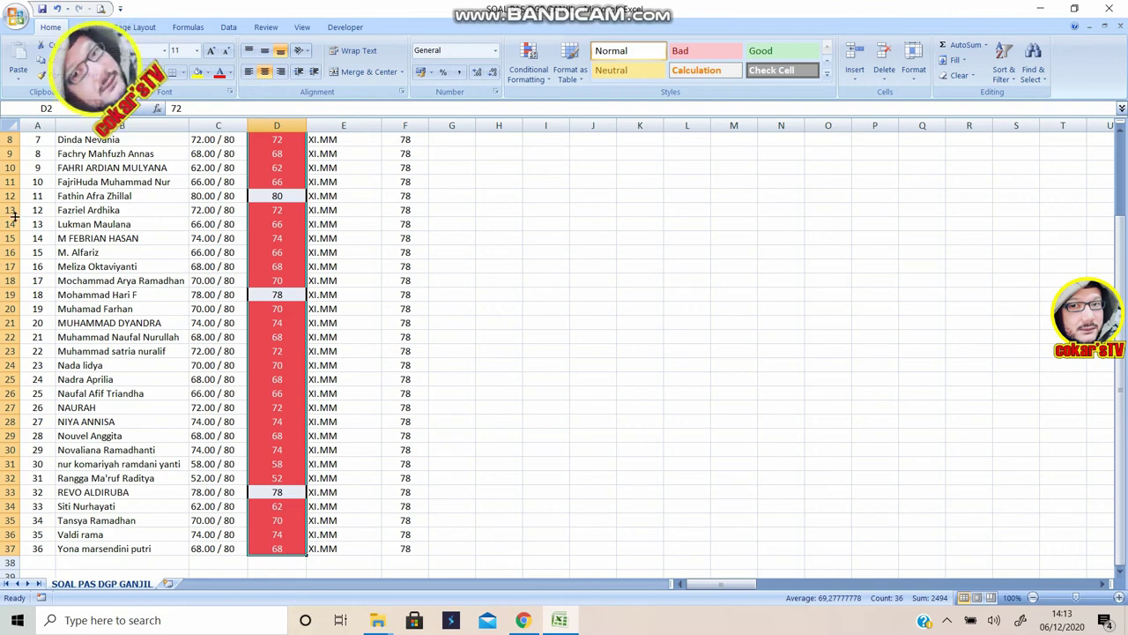
scroll(127, 238, up, 3)
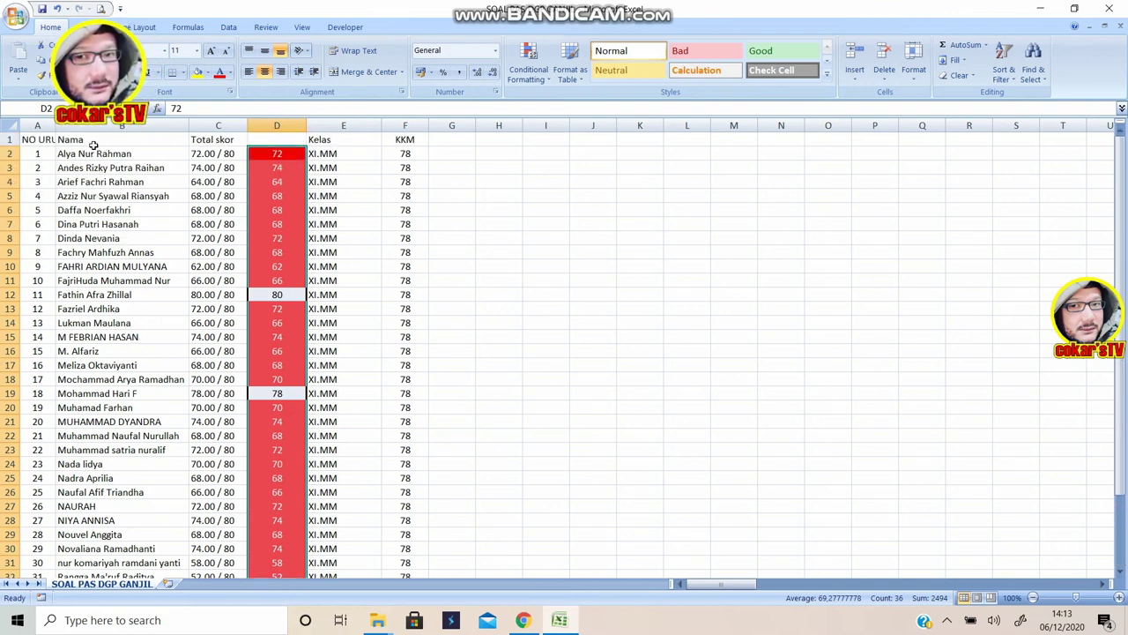
scroll(109, 348, down, 4)
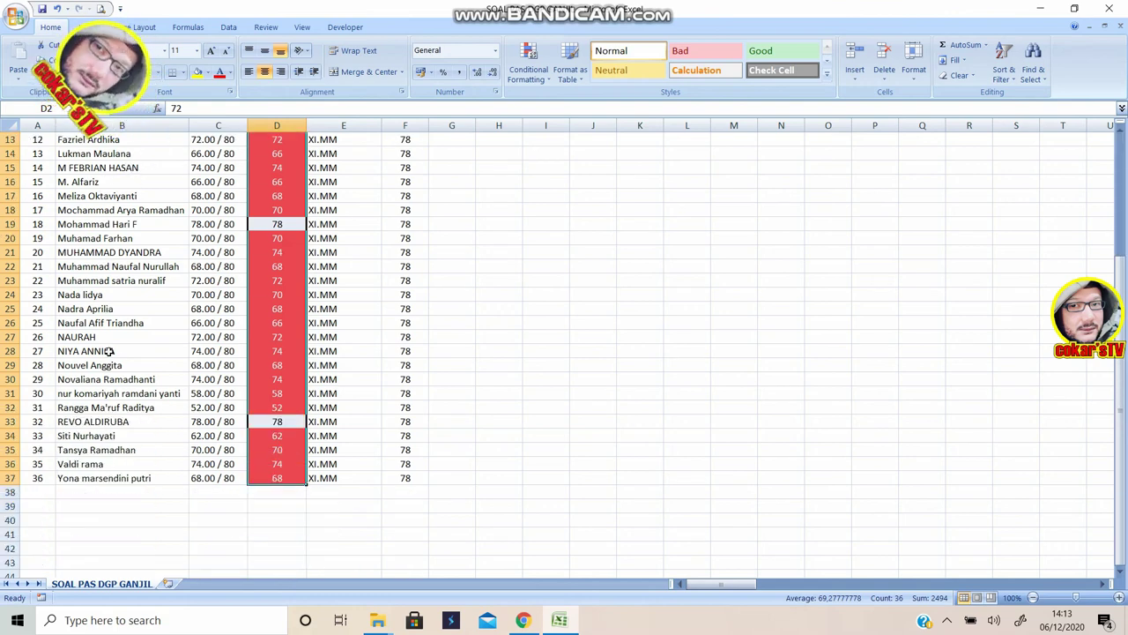
scroll(130, 299, up, 4)
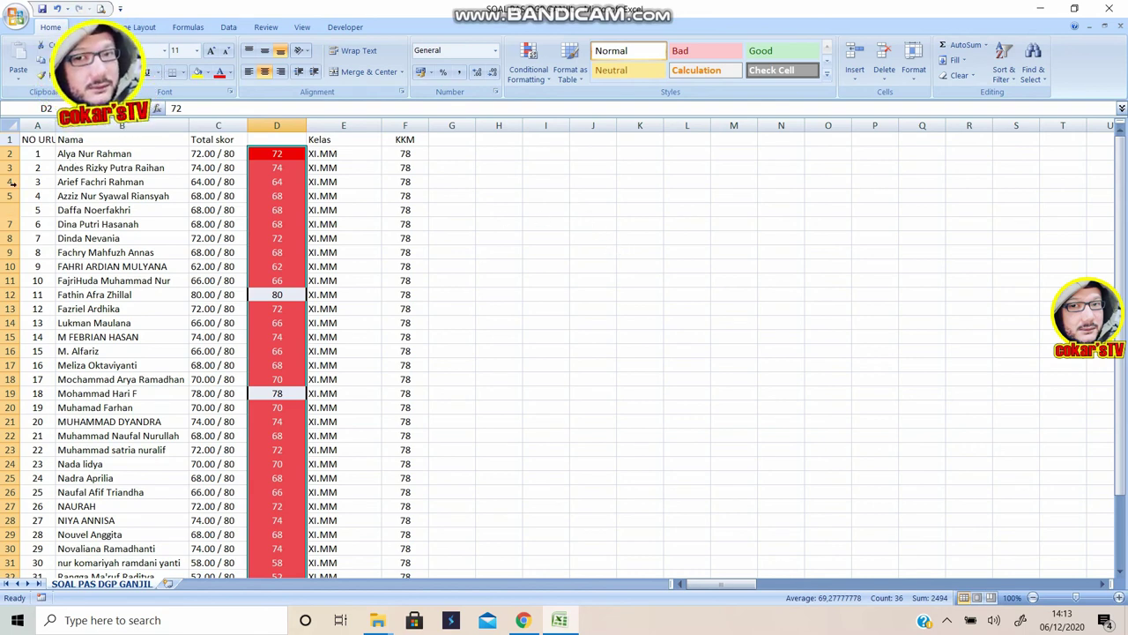
scroll(81, 239, down, 4)
scroll(81, 239, down, 2)
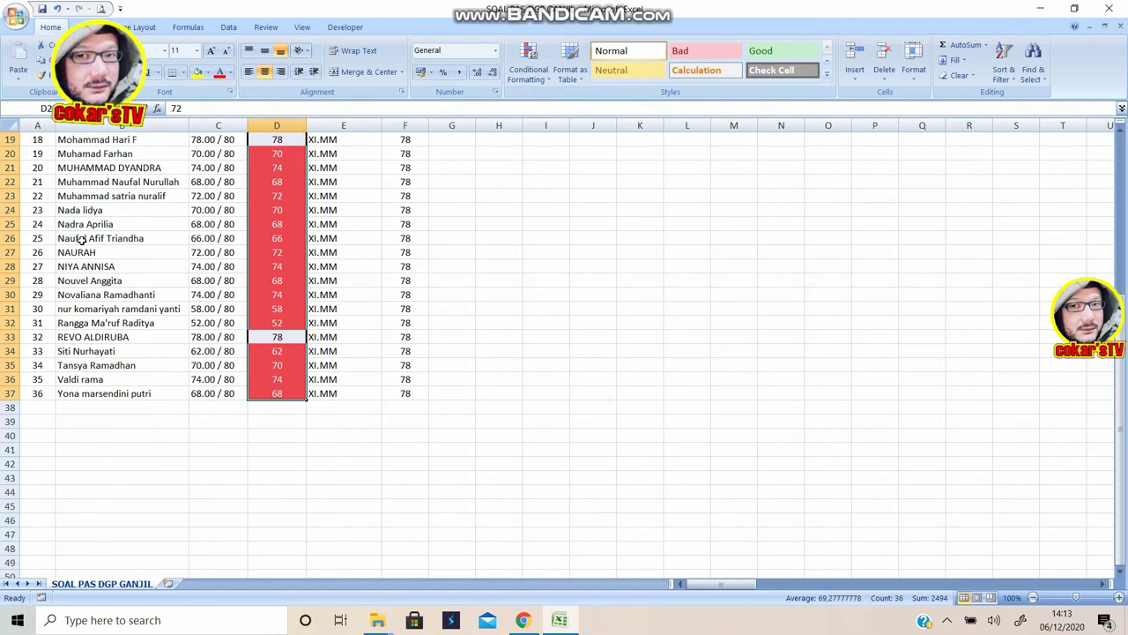
scroll(81, 239, up, 6)
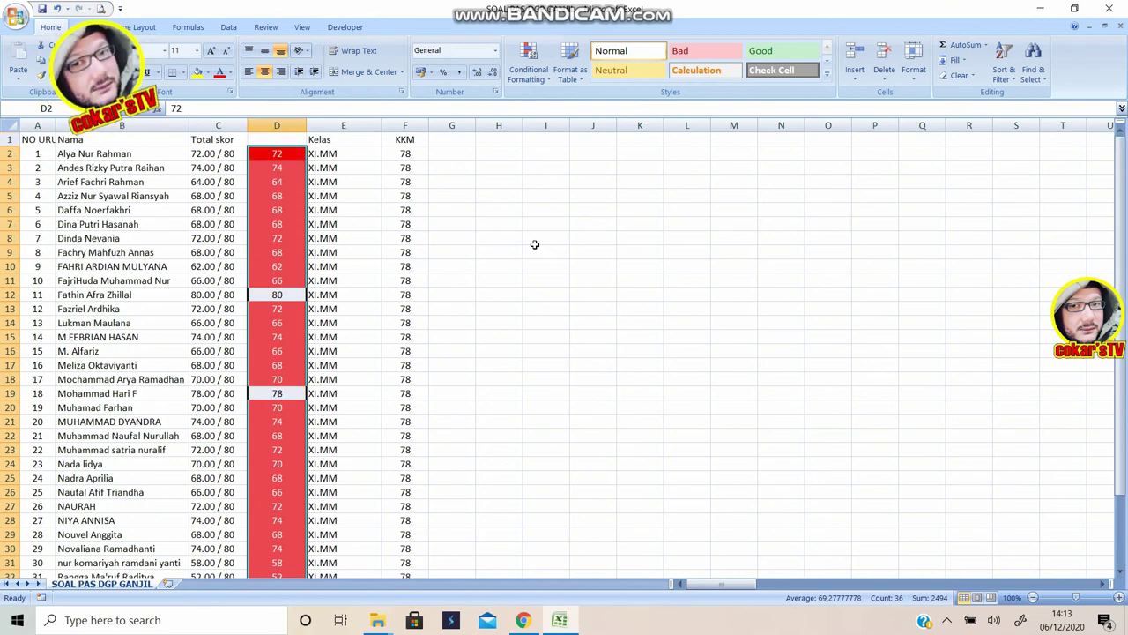
click(503, 254)
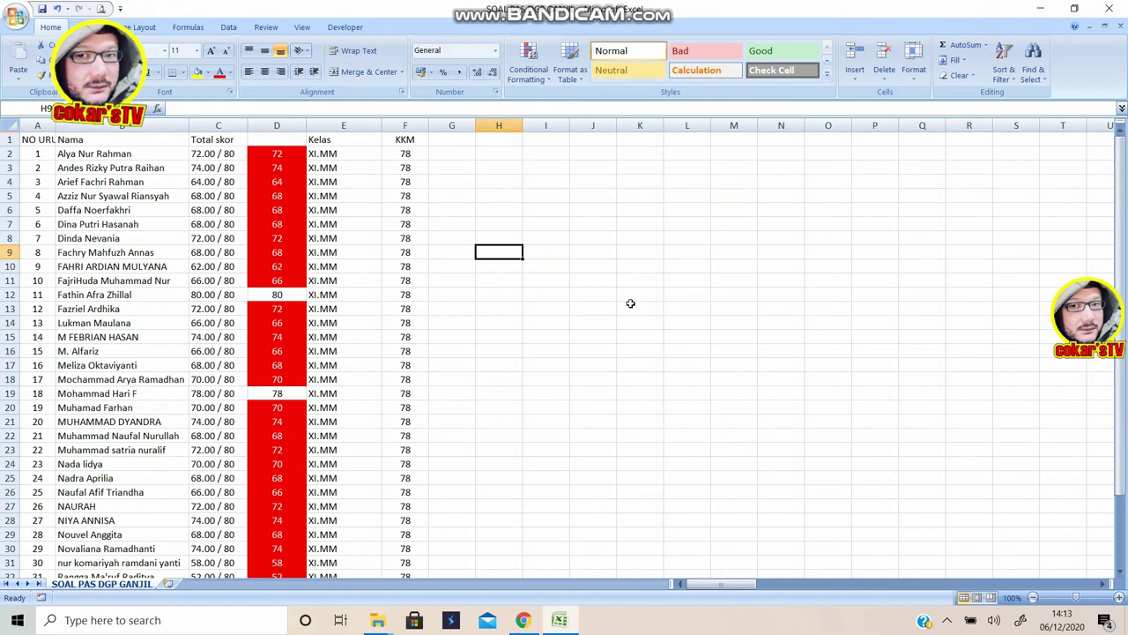
scroll(267, 202, down, 5)
scroll(266, 202, up, 5)
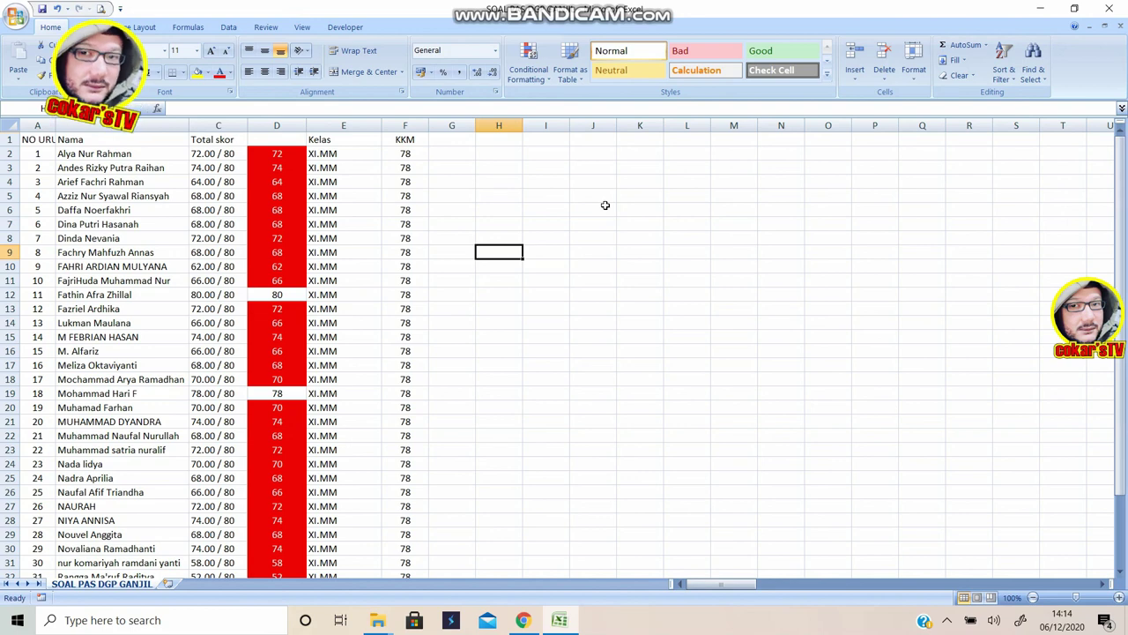
scroll(634, 215, down, 2)
scroll(635, 215, up, 2)
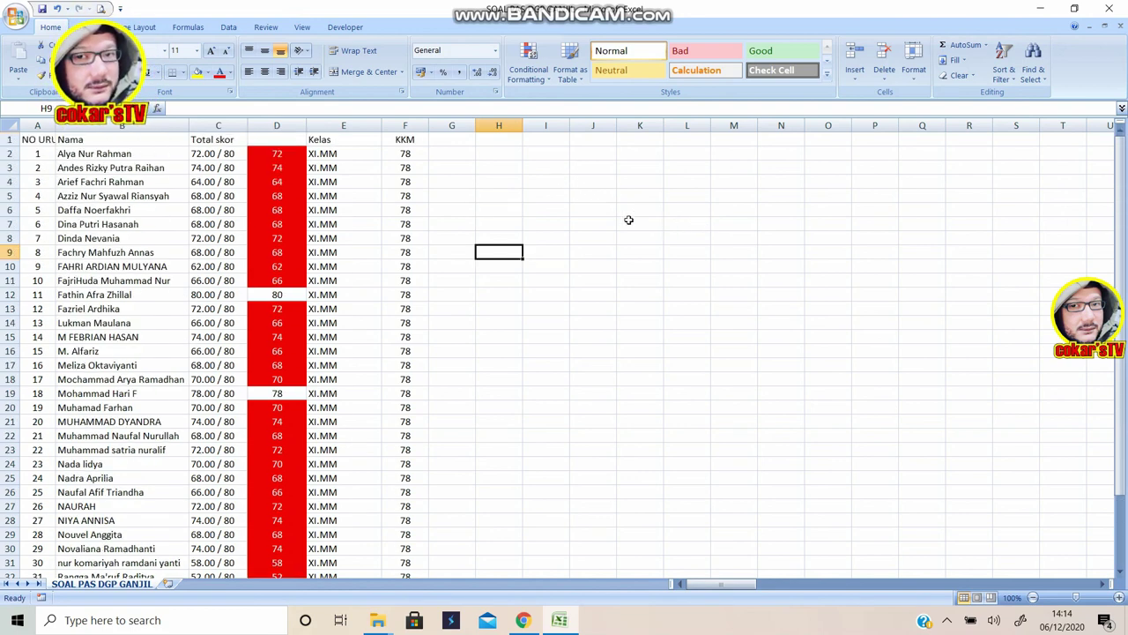